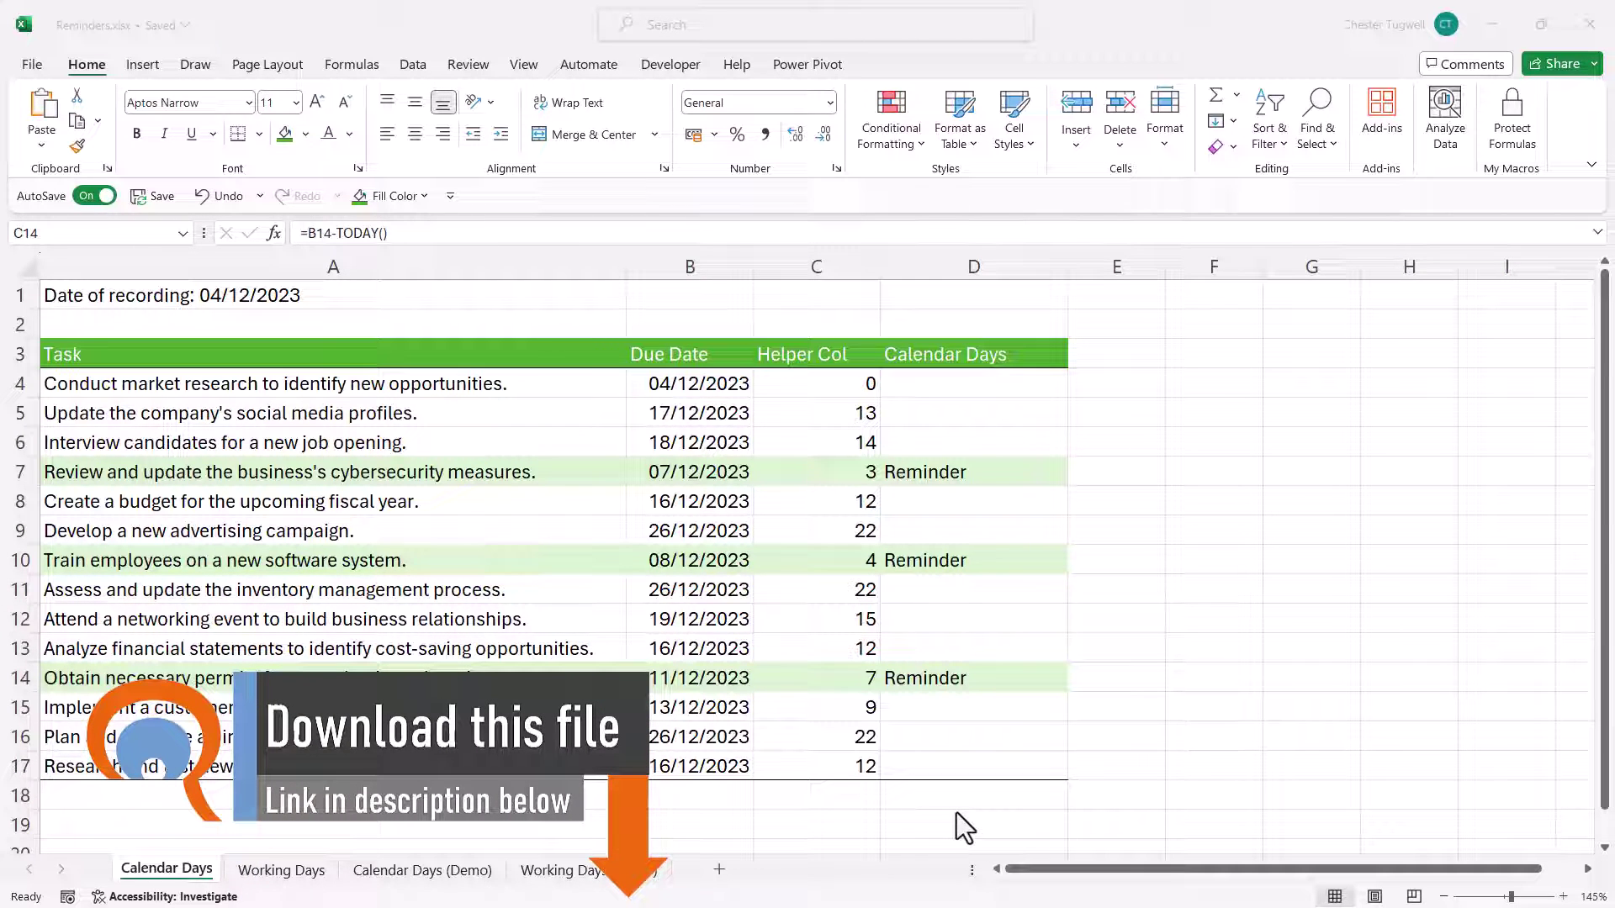
On the Calendar Days (Demo) sheet, enter =B4-TODAY() in cell C4 of the Helper Col column
{"action": "left_click", "coordinate": [414, 870]}
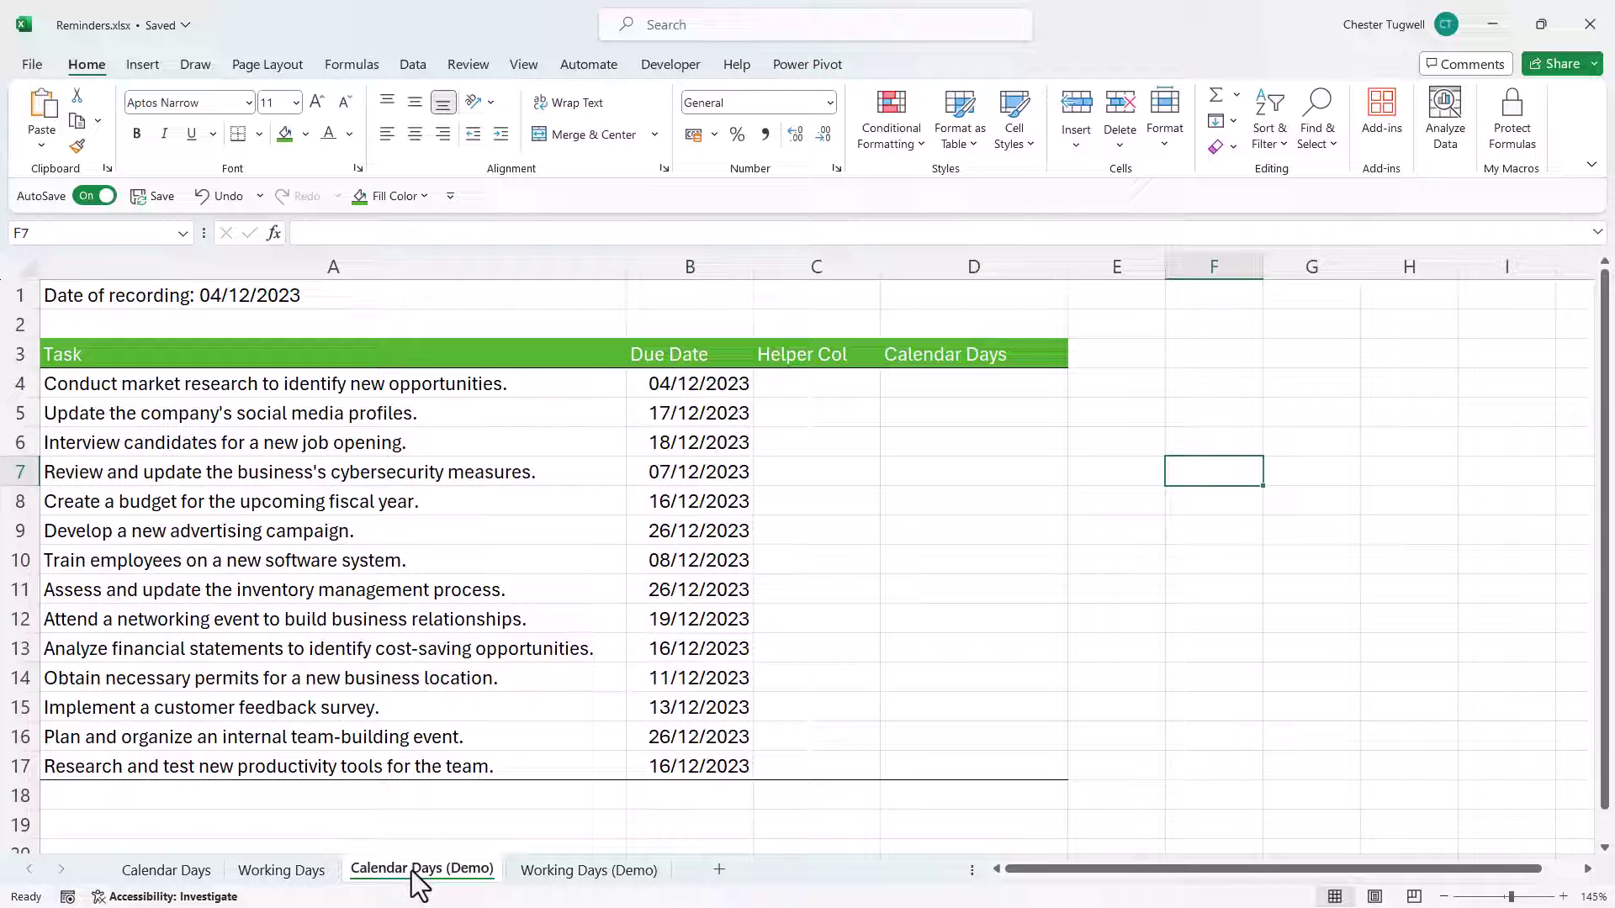
{"action": "left_click", "coordinate": [791, 387]}
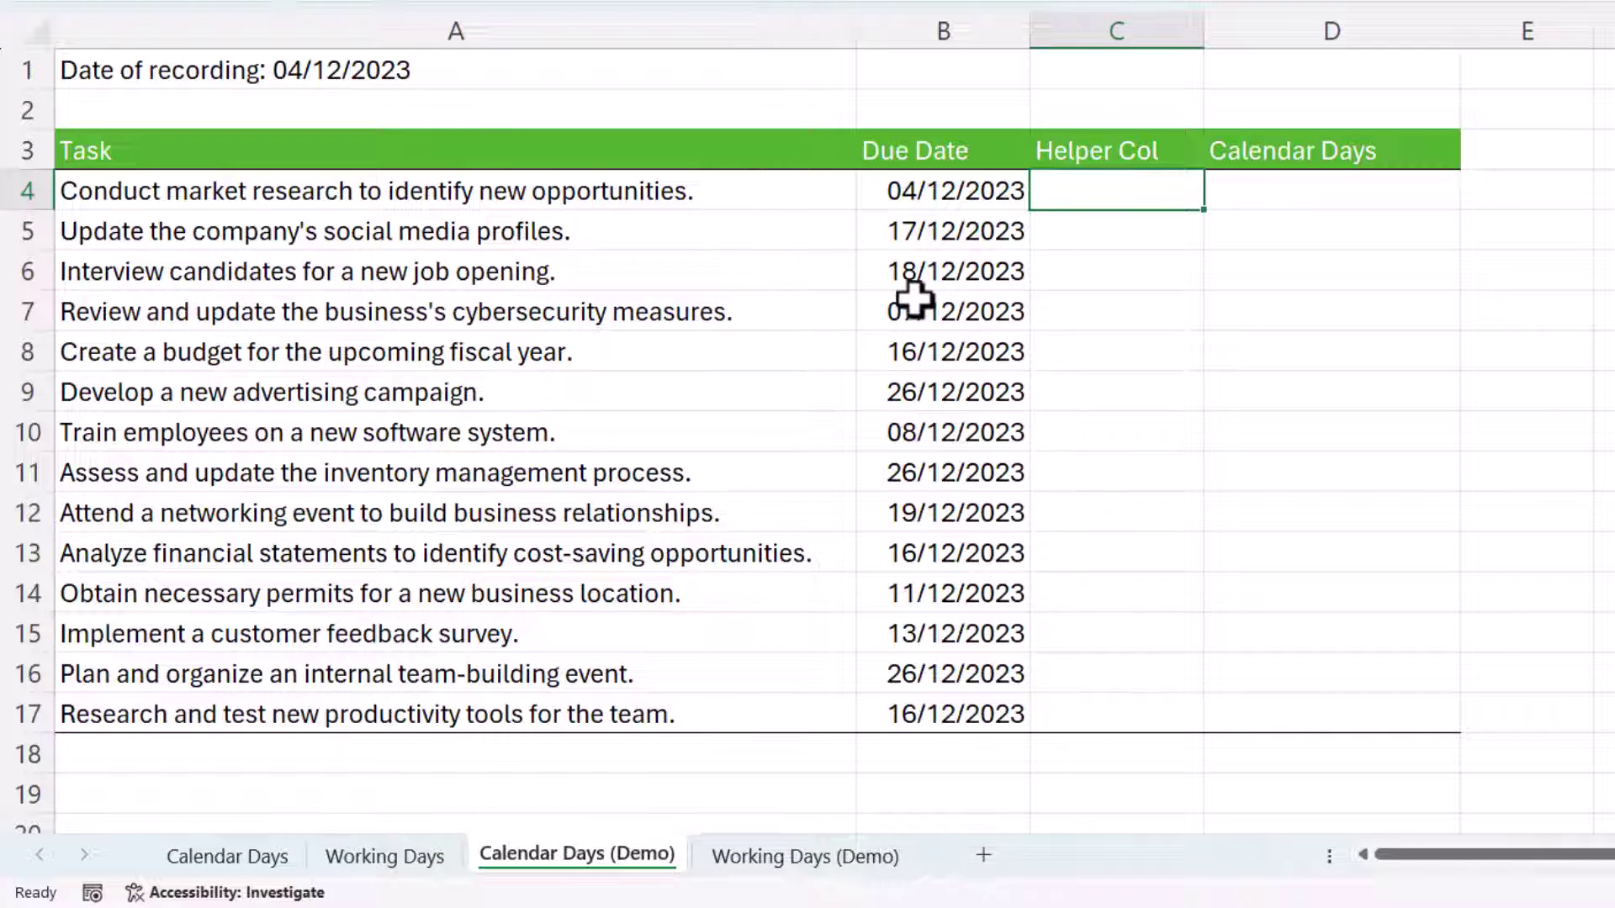
{"action": "type", "text": "="}
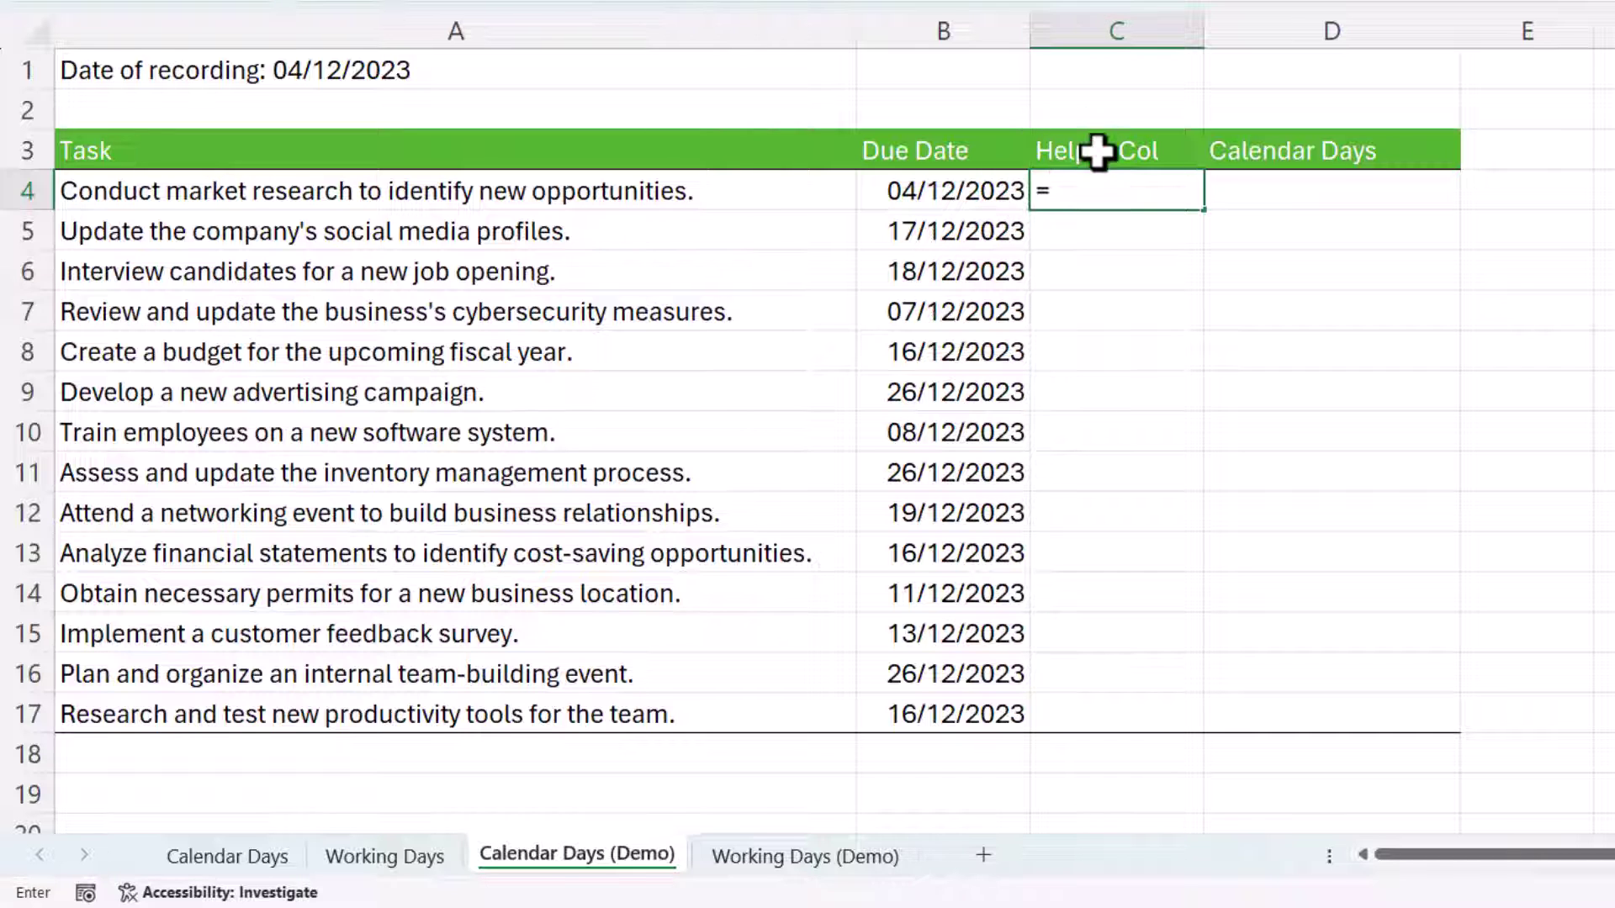
{"action": "left_click", "coordinate": [959, 200]}
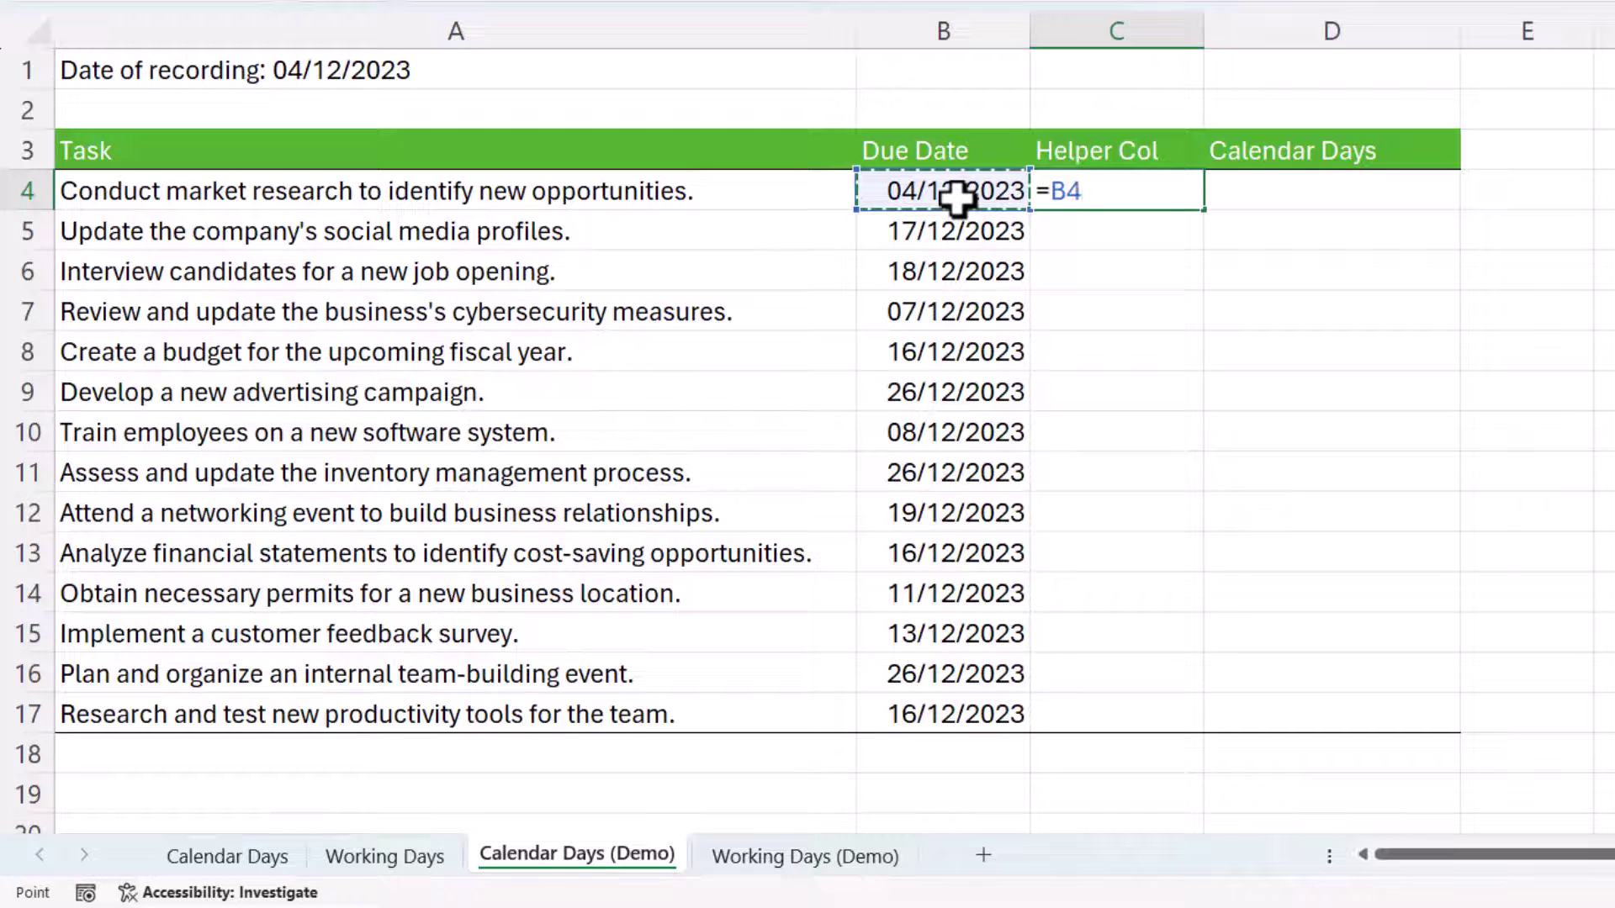
{"action": "type", "text": "-"}
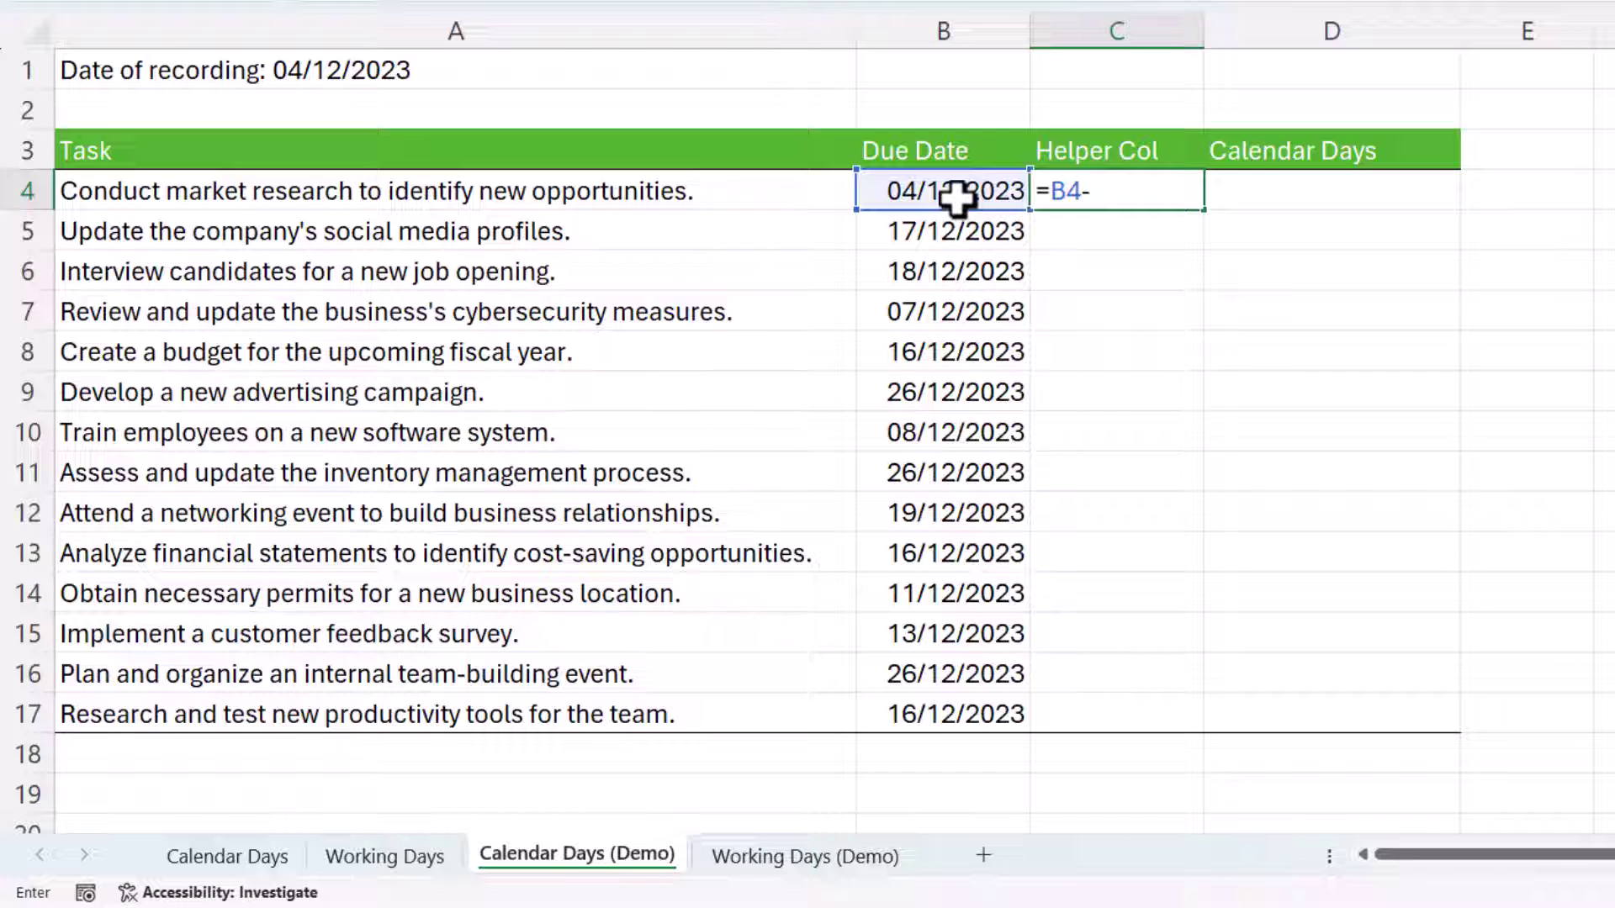
{"action": "type", "text": "TODA"}
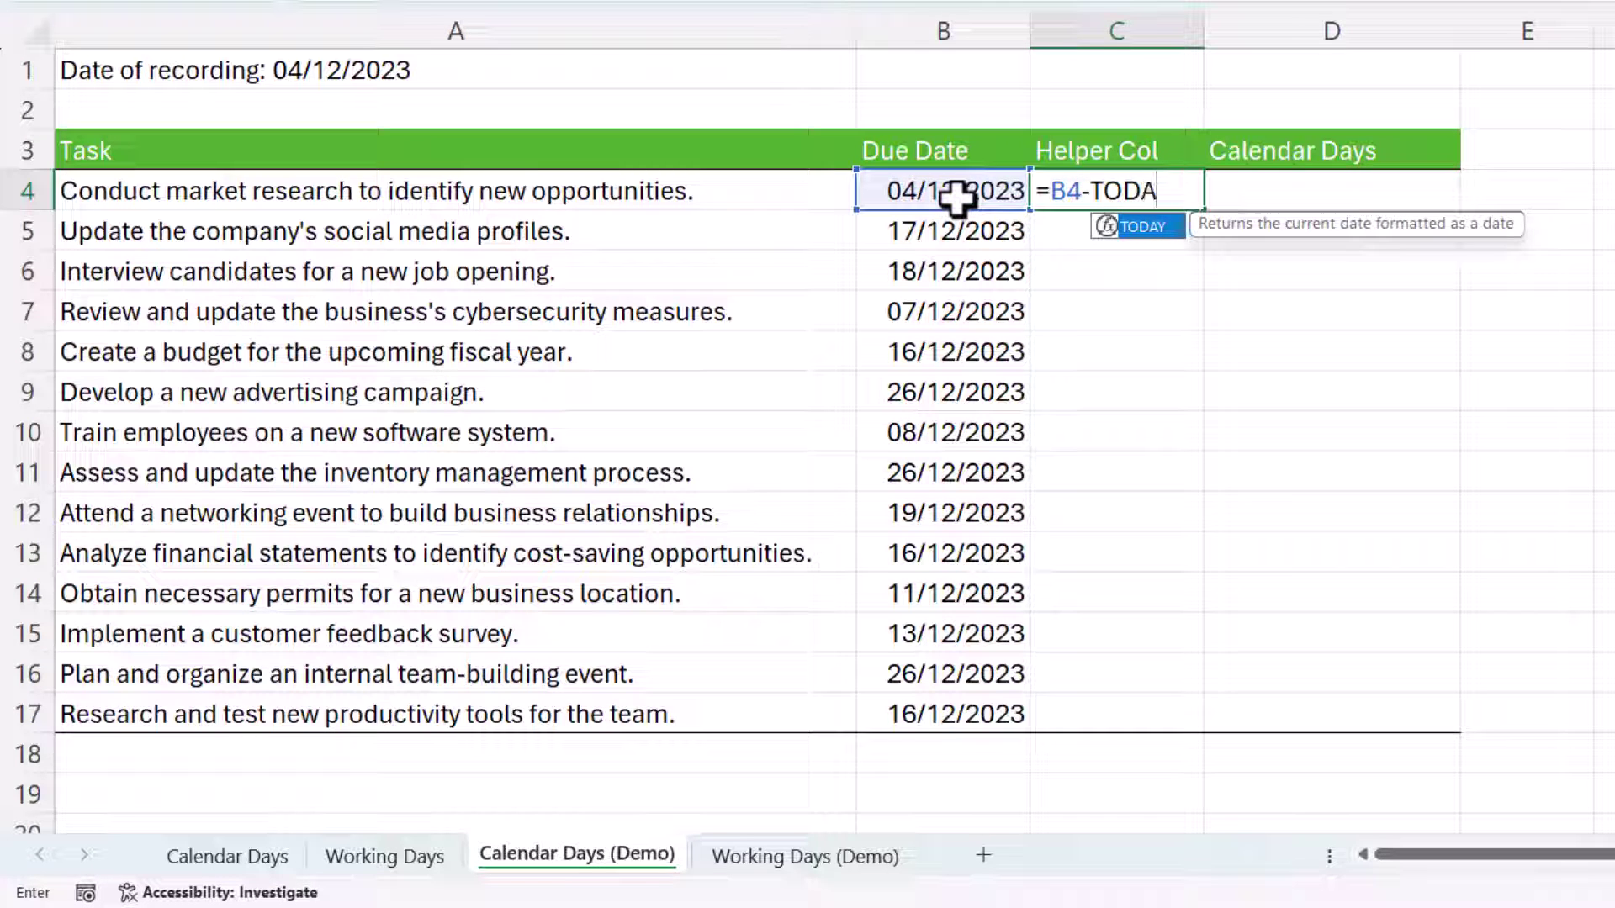
{"action": "type", "text": "Y()"}
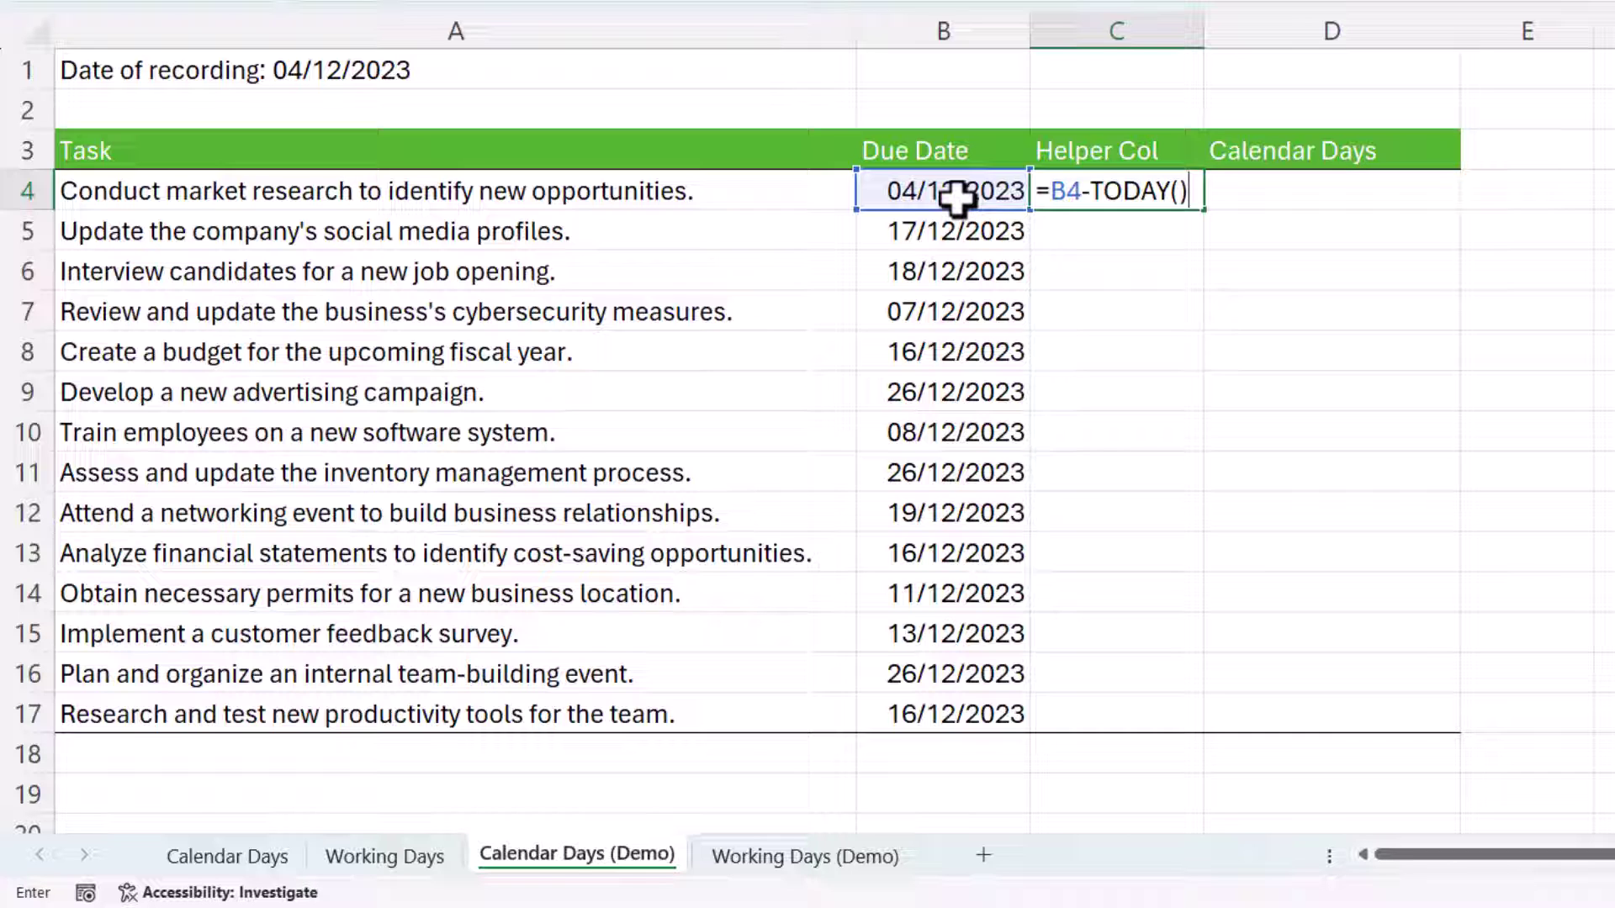
{"action": "key", "text": "Return"}
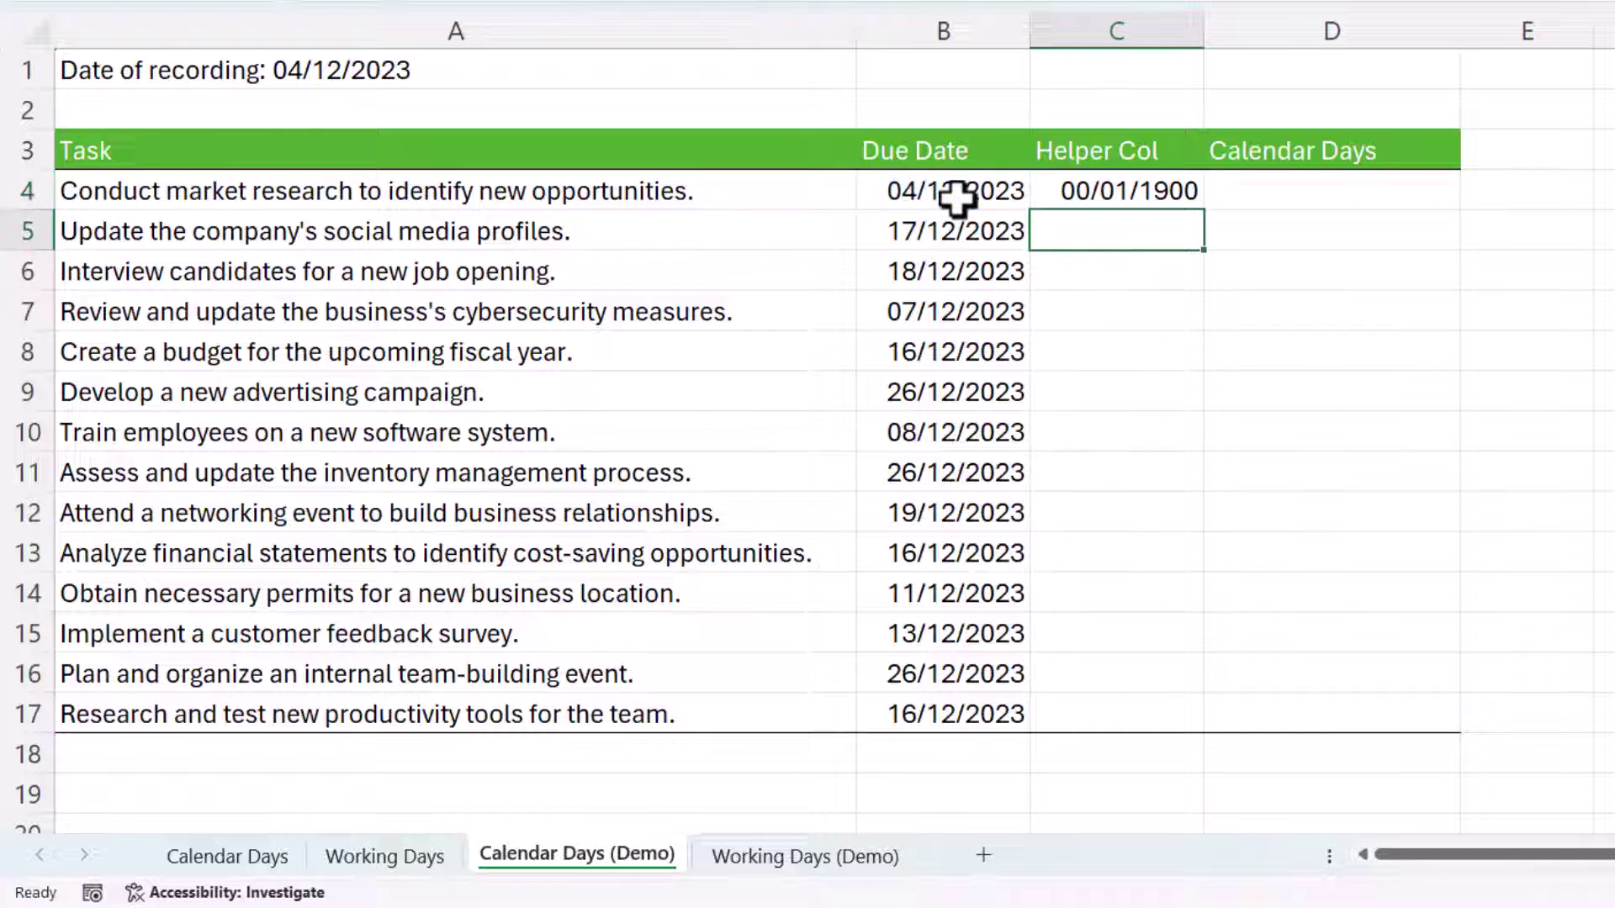
Format C4 with the General number format and fill its formula down through C17
{"action": "left_click", "coordinate": [1160, 190]}
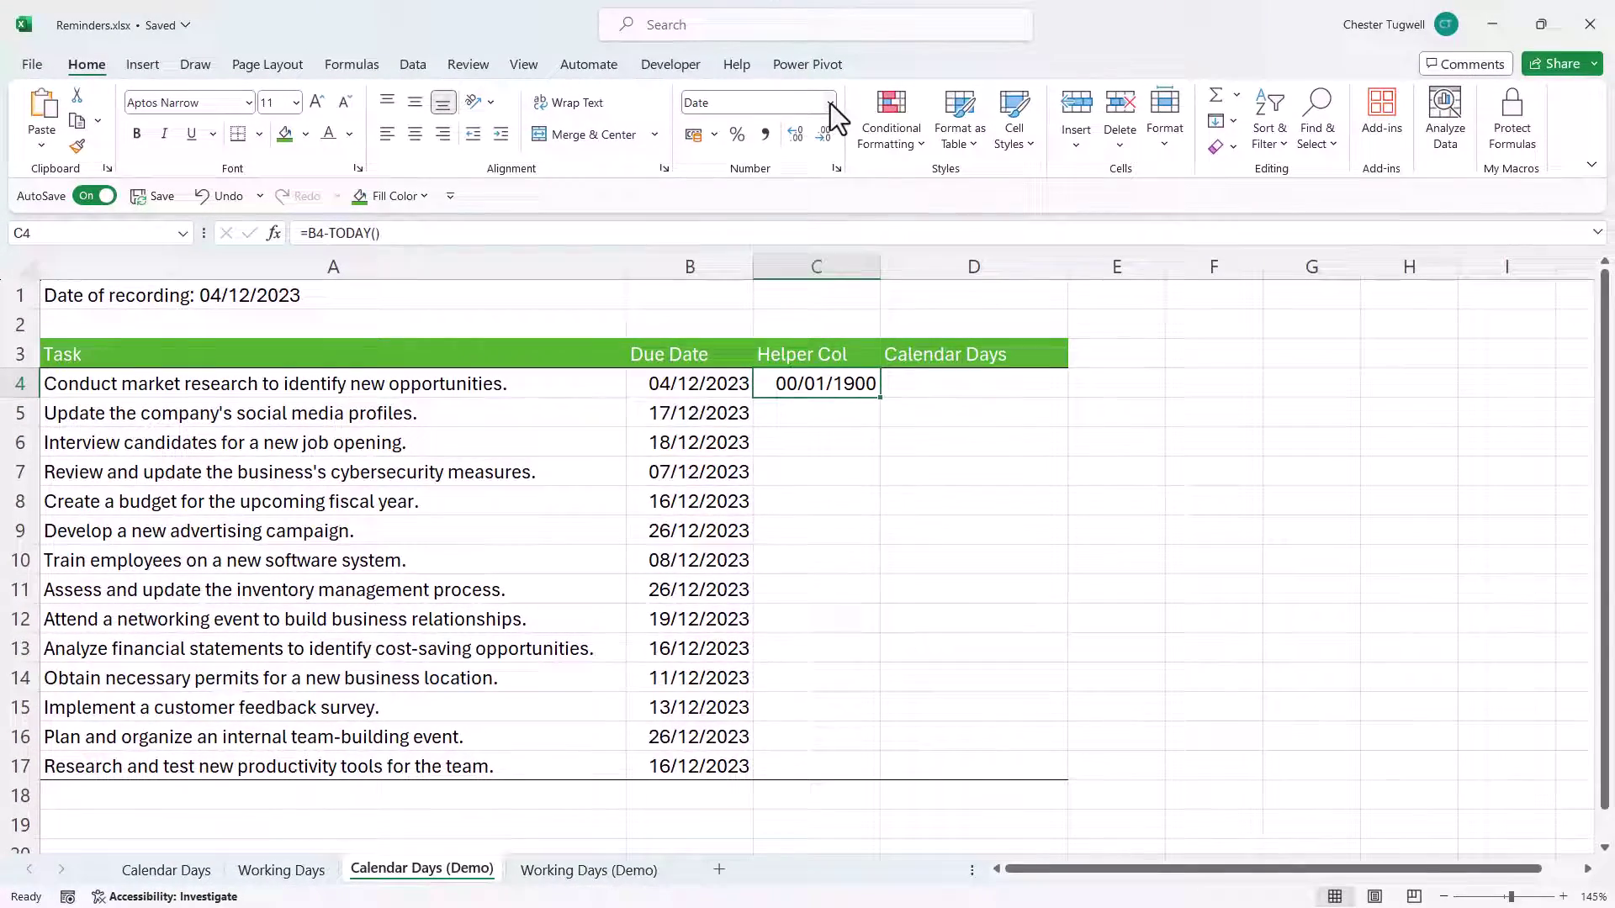
{"action": "left_click", "coordinate": [830, 103]}
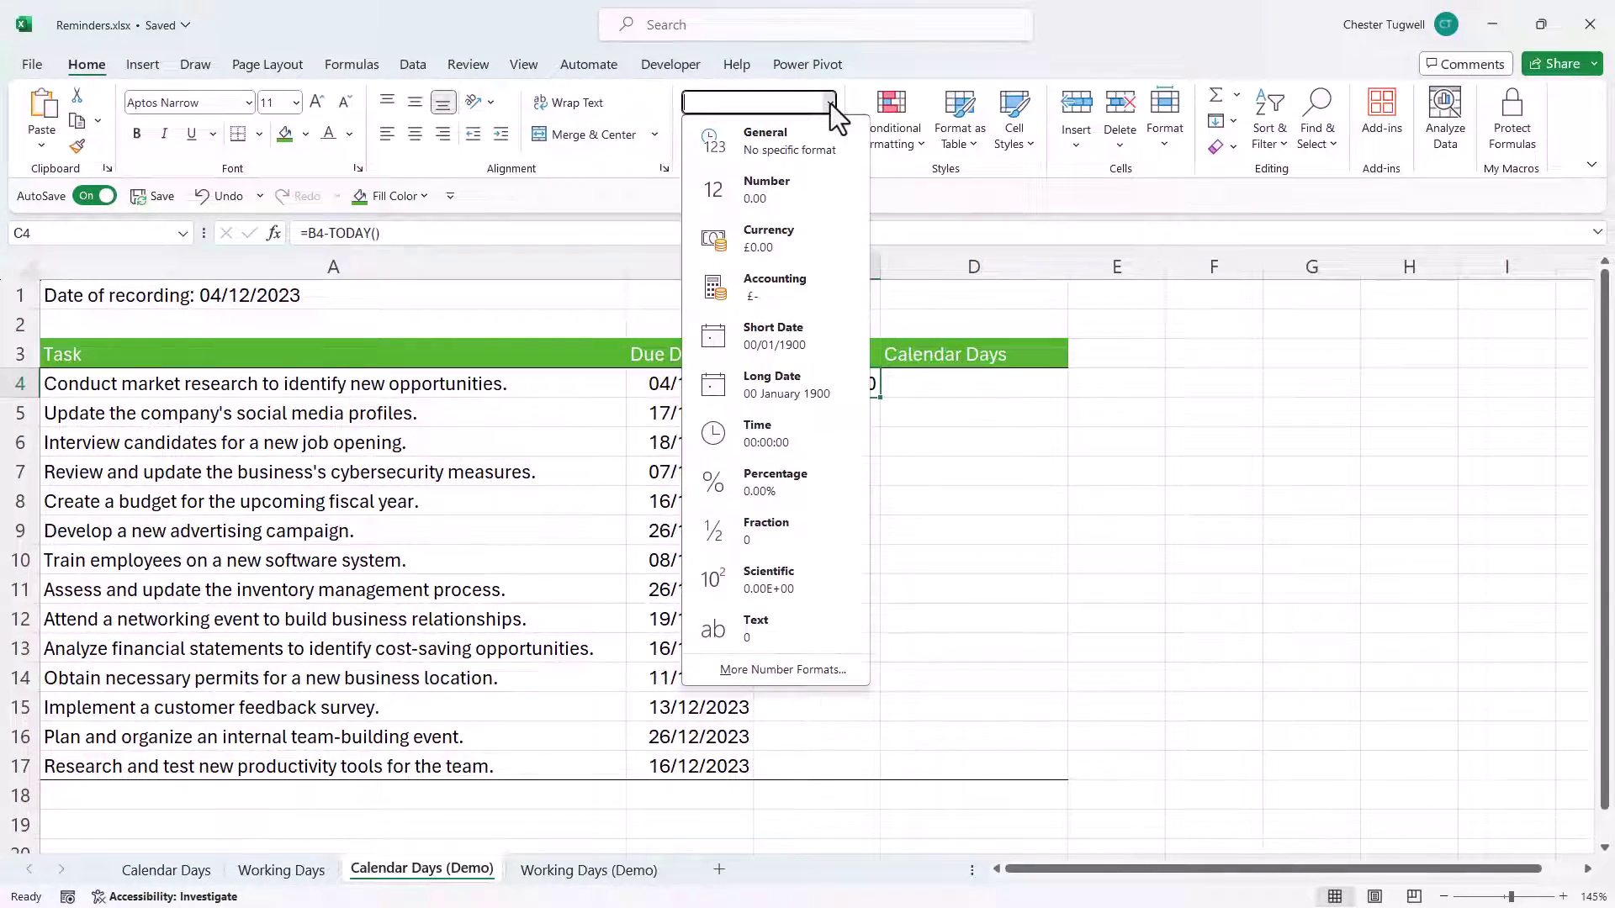
{"action": "left_click", "coordinate": [814, 143]}
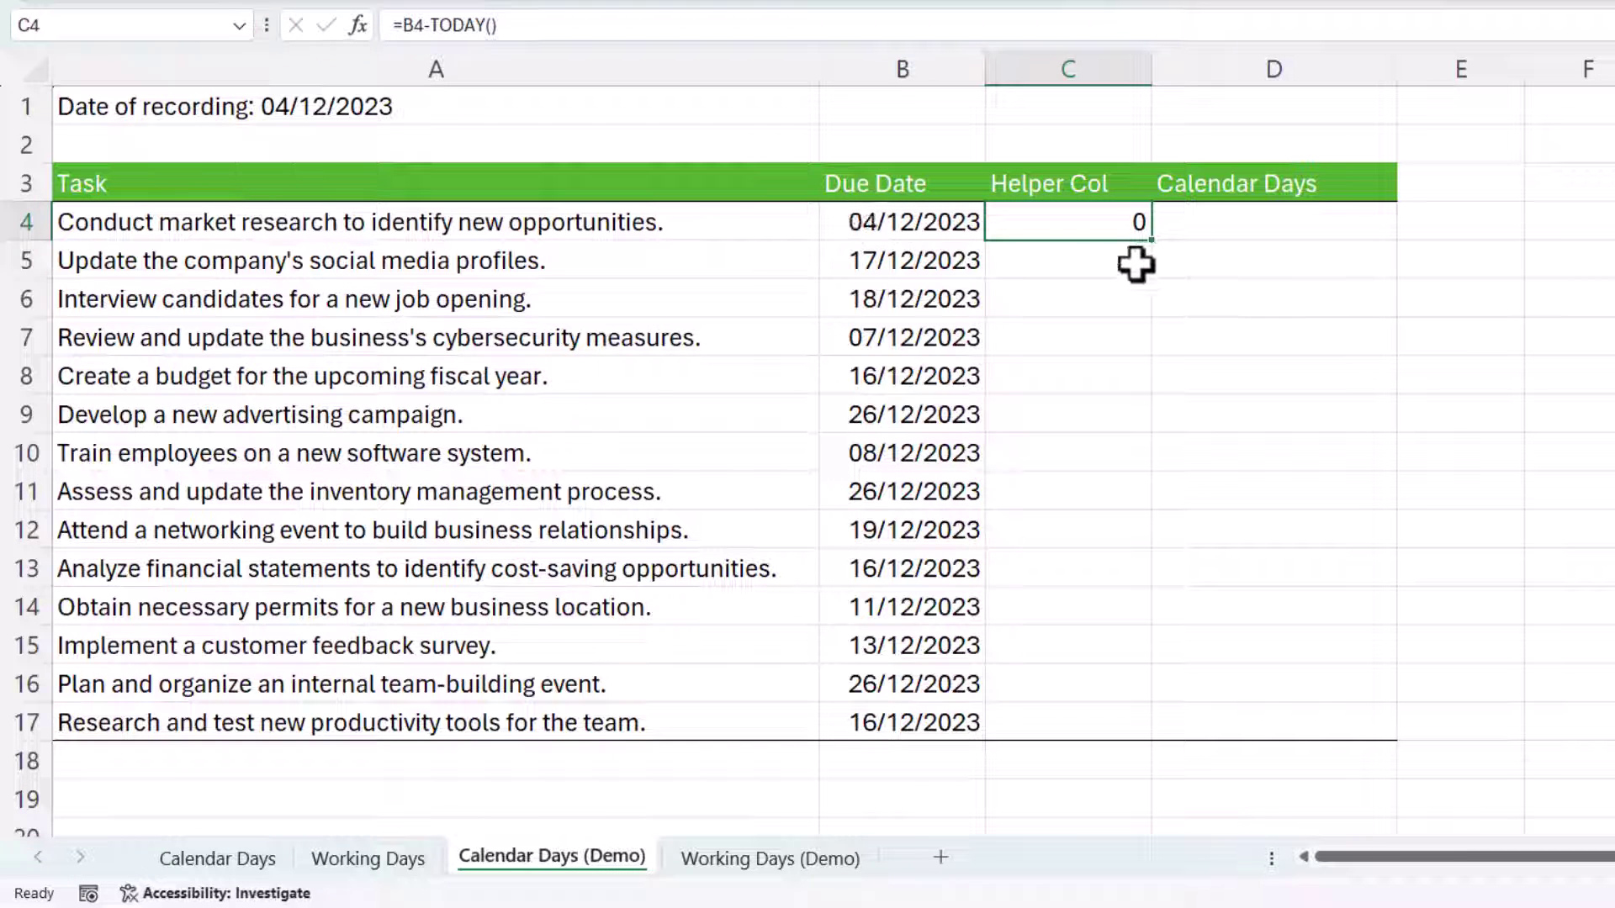
{"action": "double_click", "coordinate": [1158, 245]}
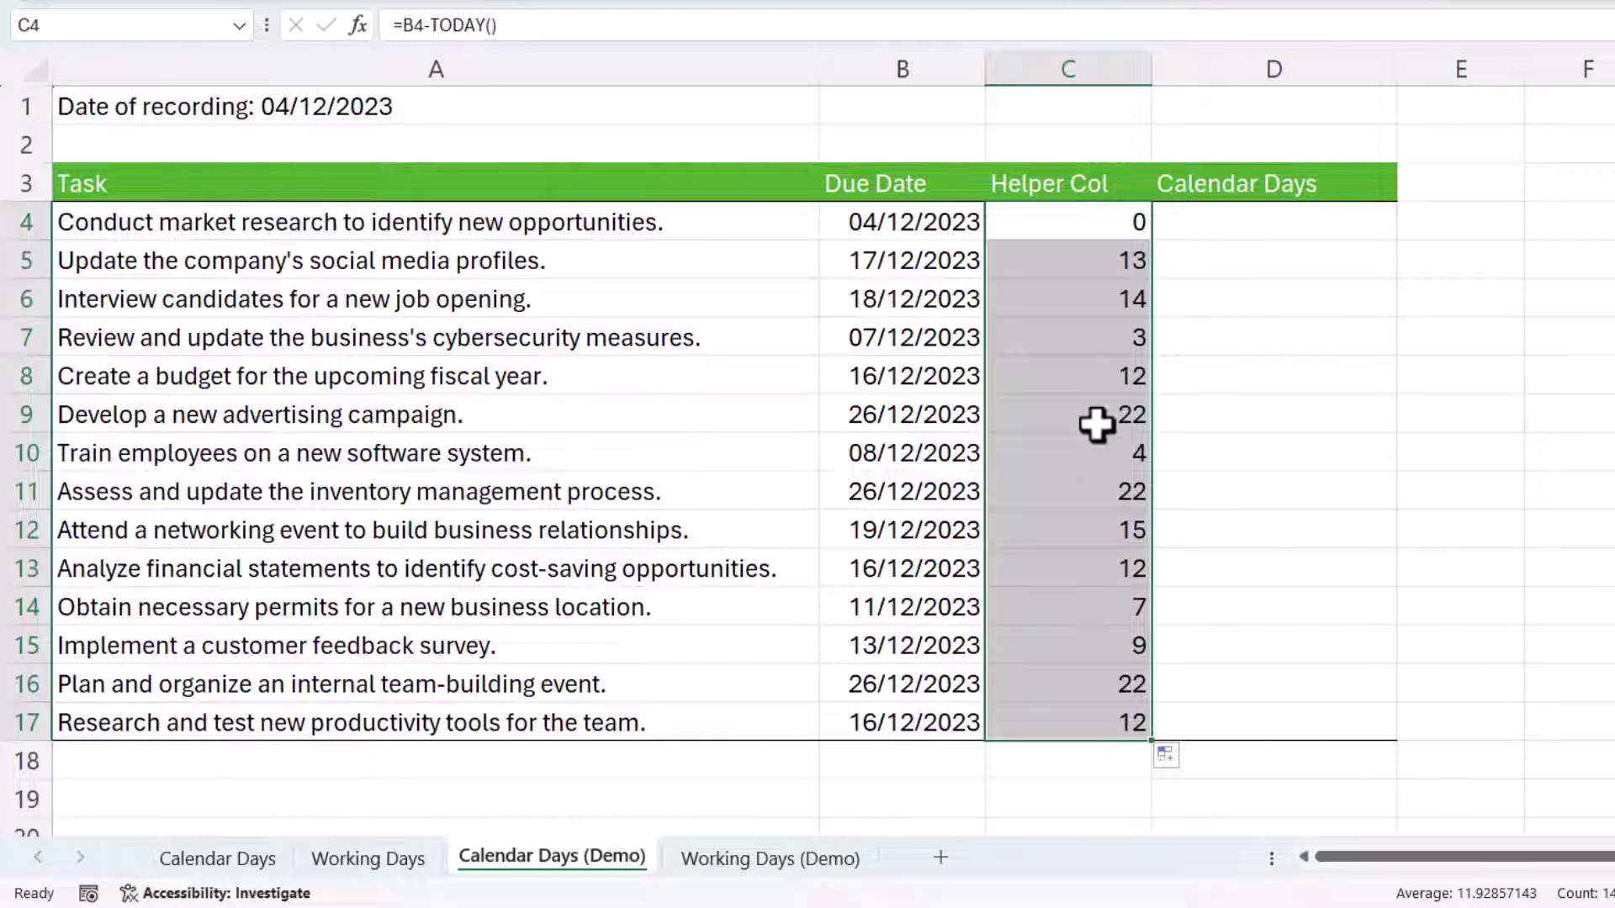
Enter =AND(C4>0,C4<=7) in cell D4 of the Calendar Days column and fill it down through D17
{"action": "left_click", "coordinate": [1244, 221]}
{"action": "type", "text": "=A"}
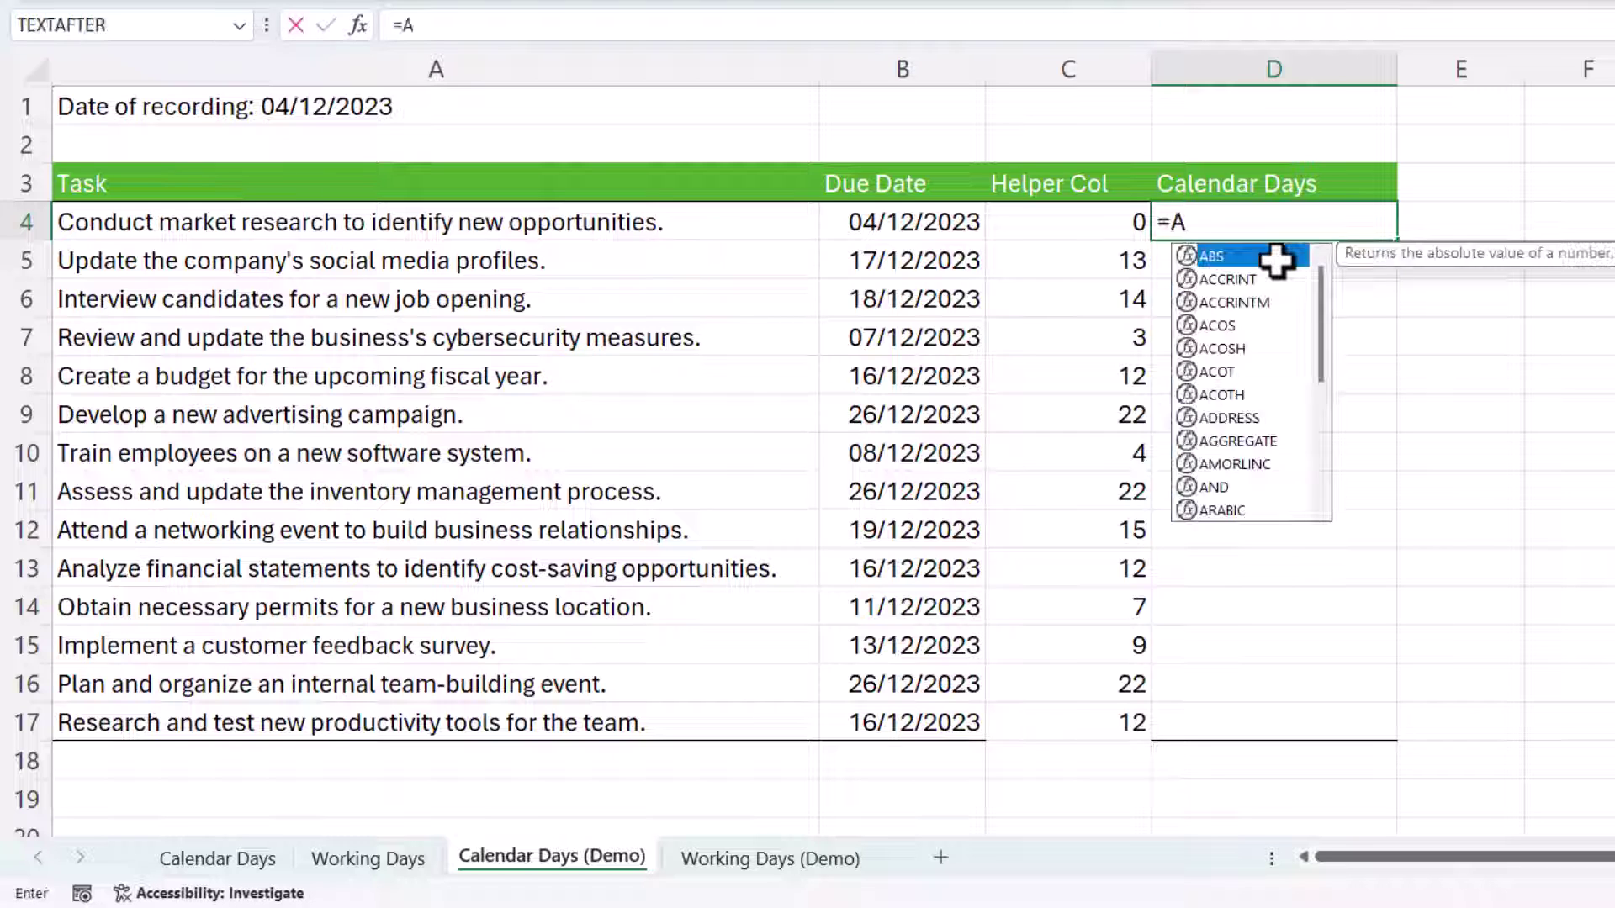
{"action": "type", "text": "ND("}
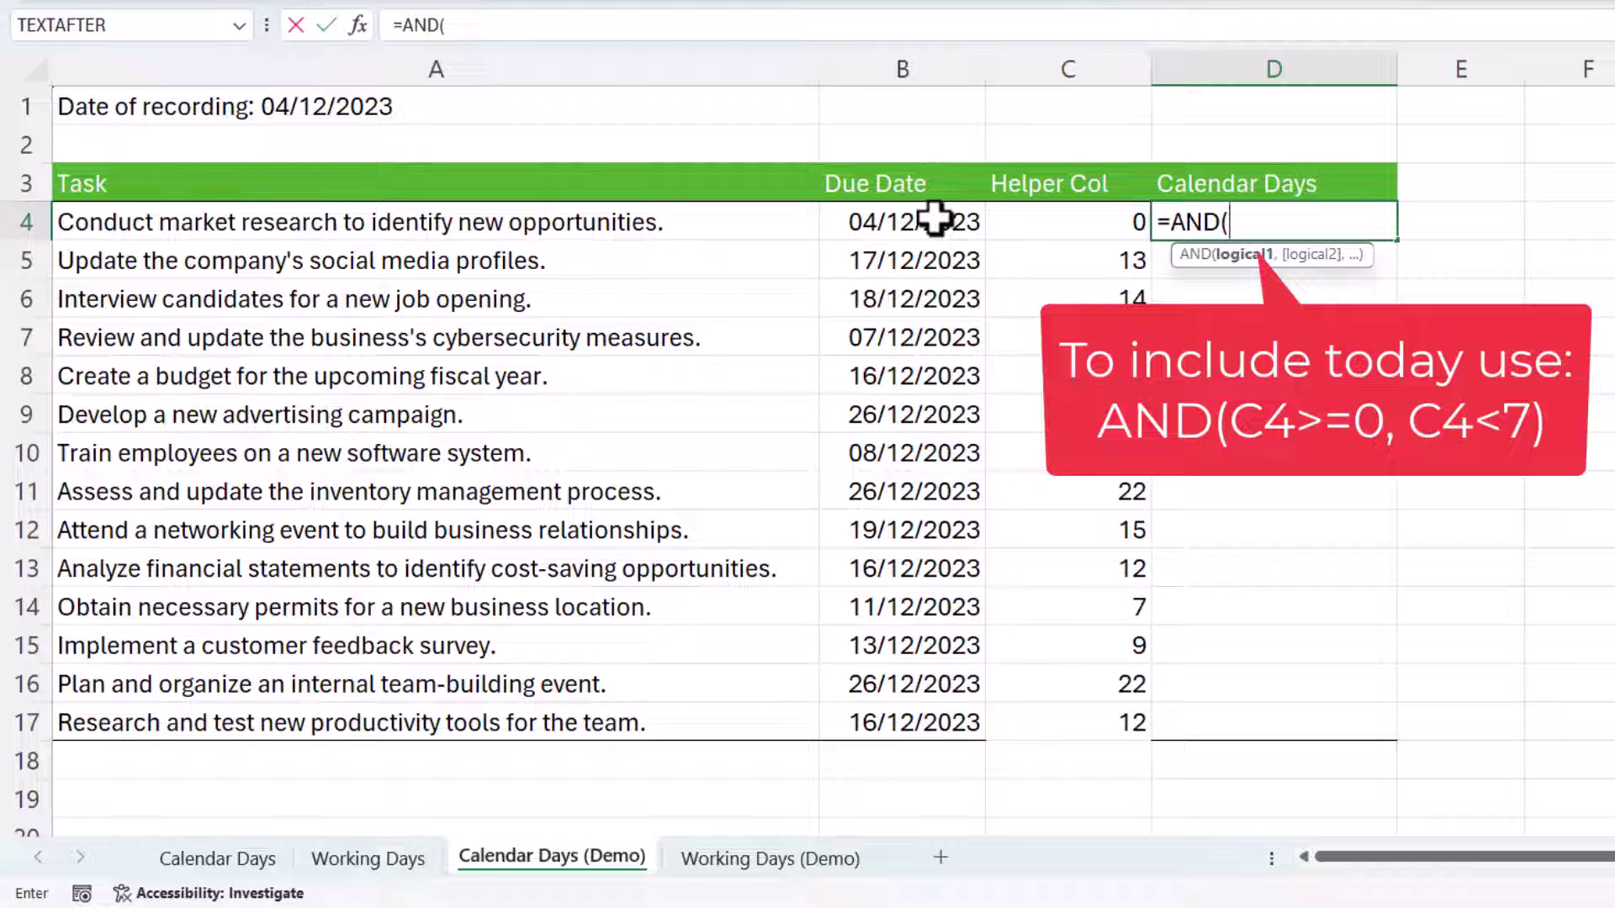
{"action": "left_click", "coordinate": [1117, 222]}
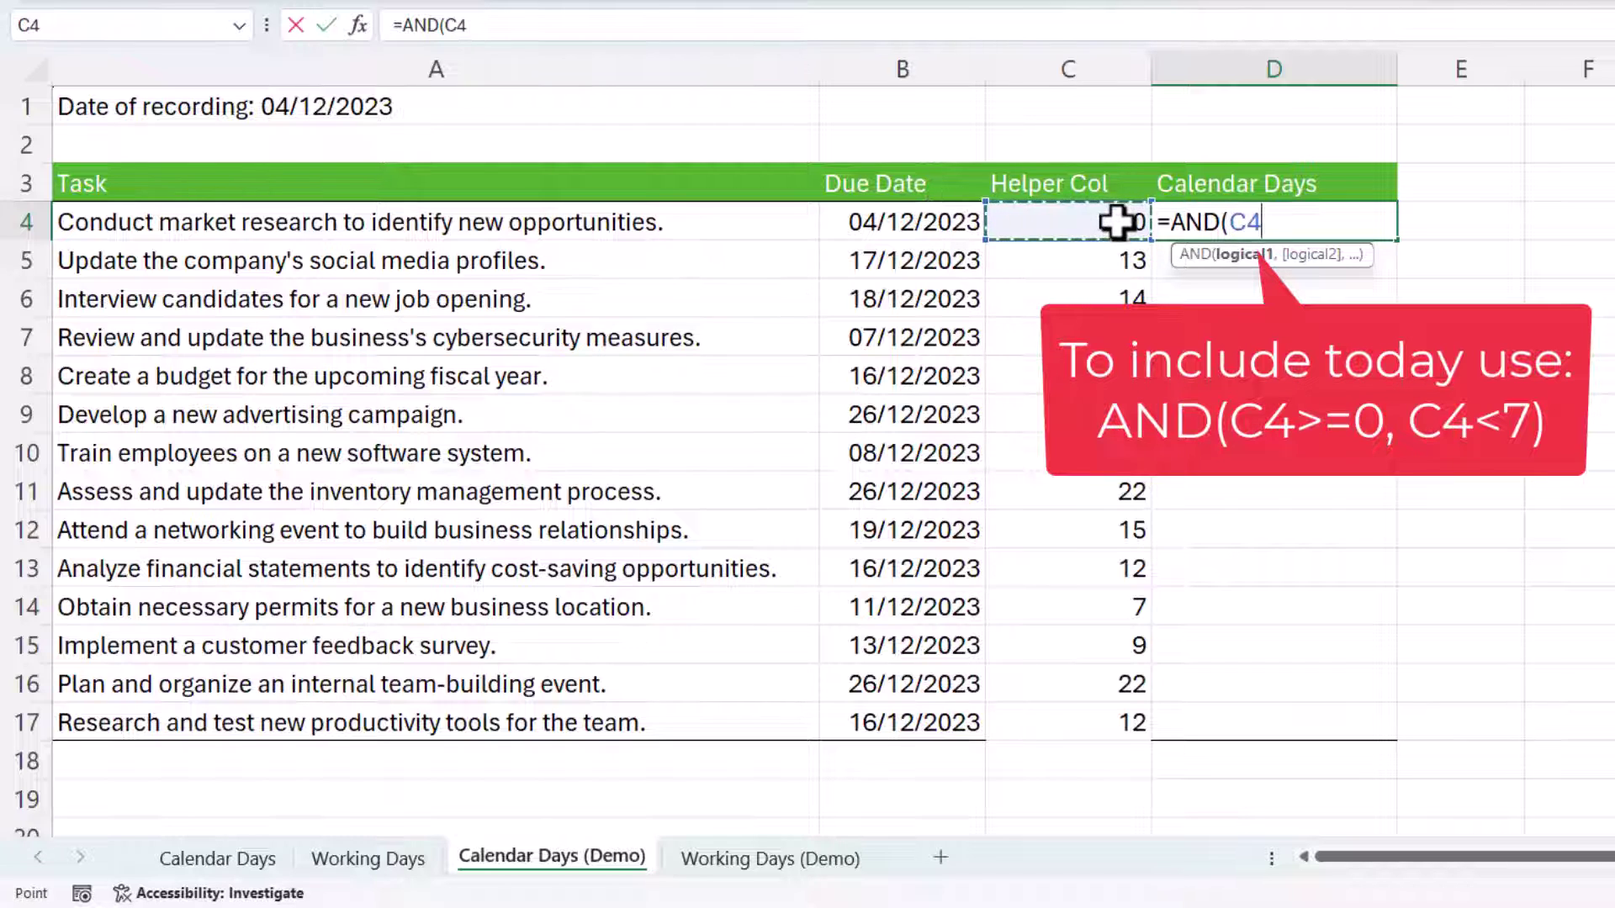
{"action": "type", "text": ">0"}
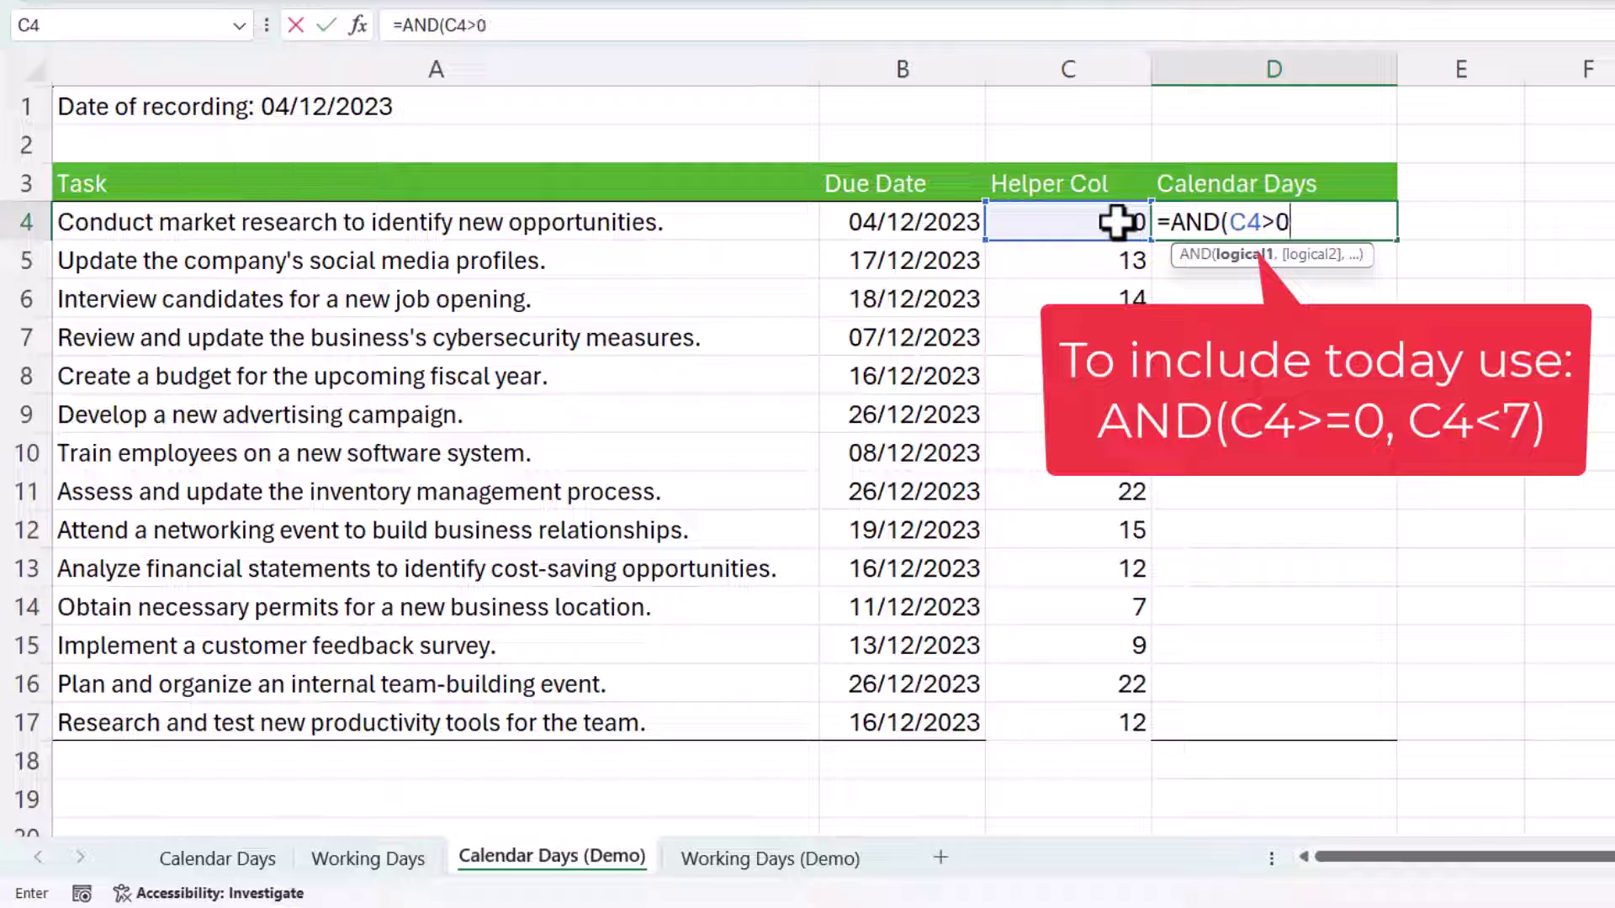
{"action": "type", "text": ","}
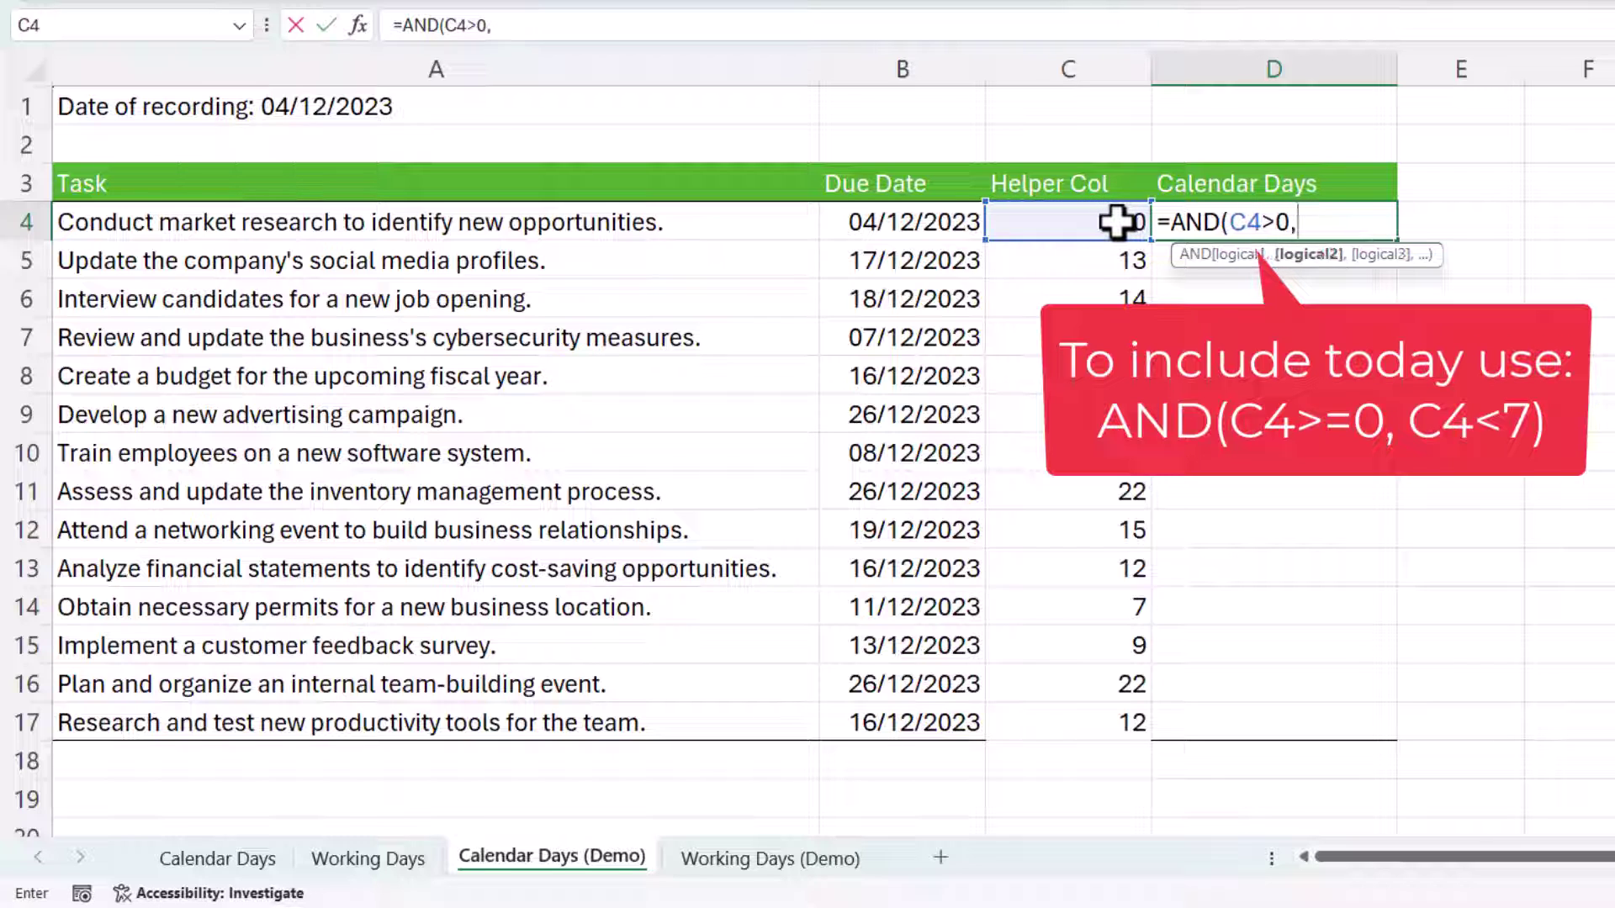
{"action": "left_click", "coordinate": [1116, 223]}
{"action": "type", "text": "<"}
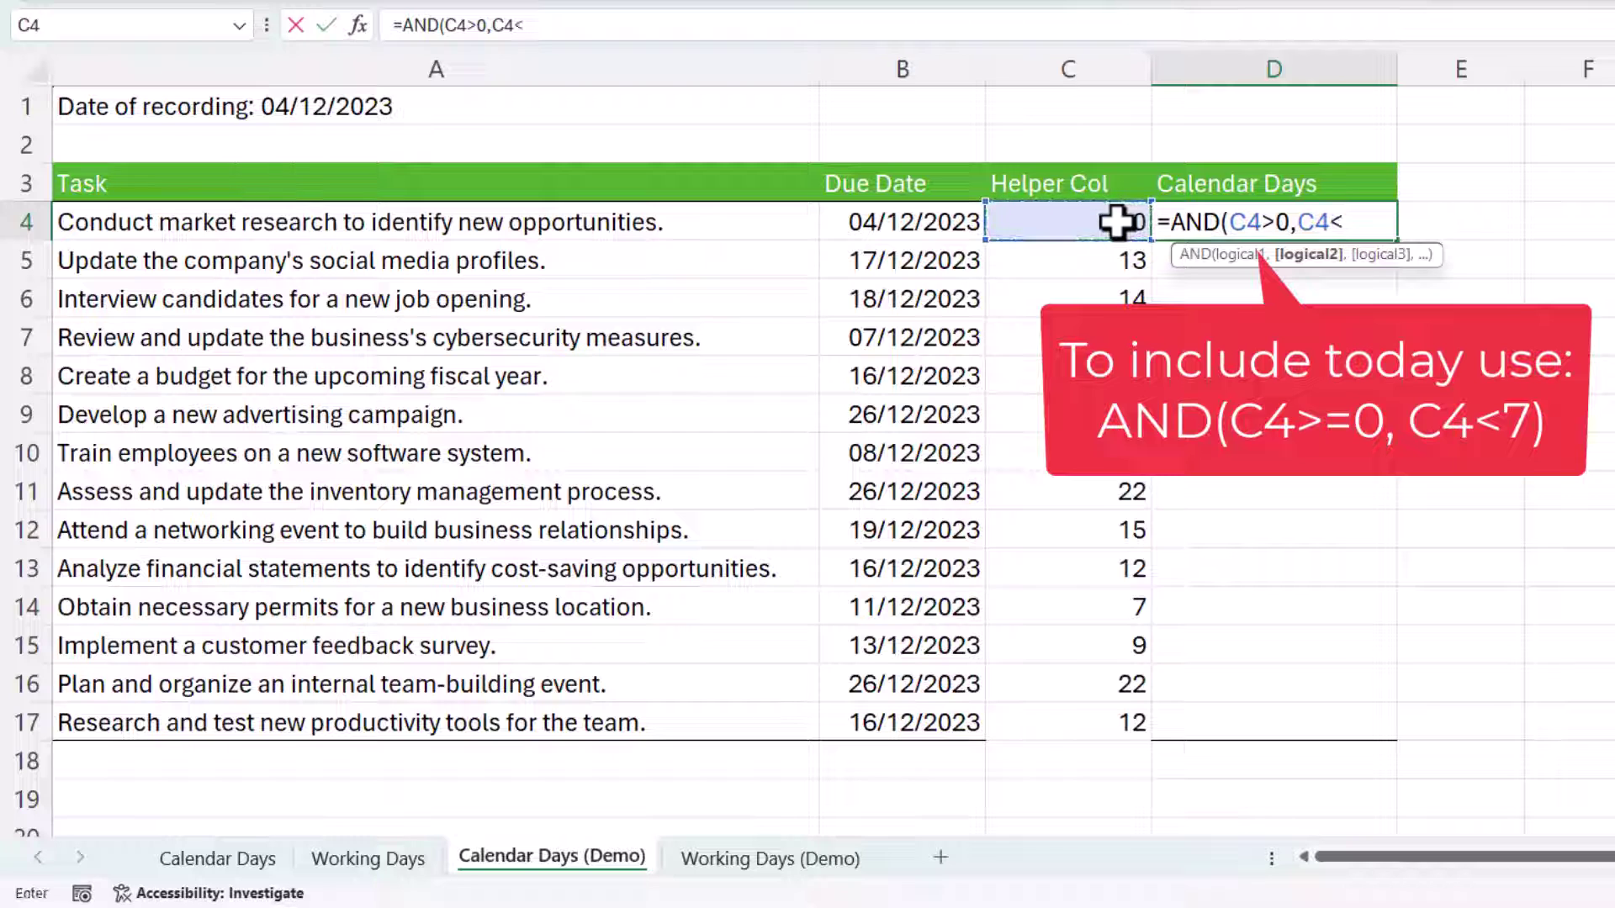
{"action": "type", "text": "=7"}
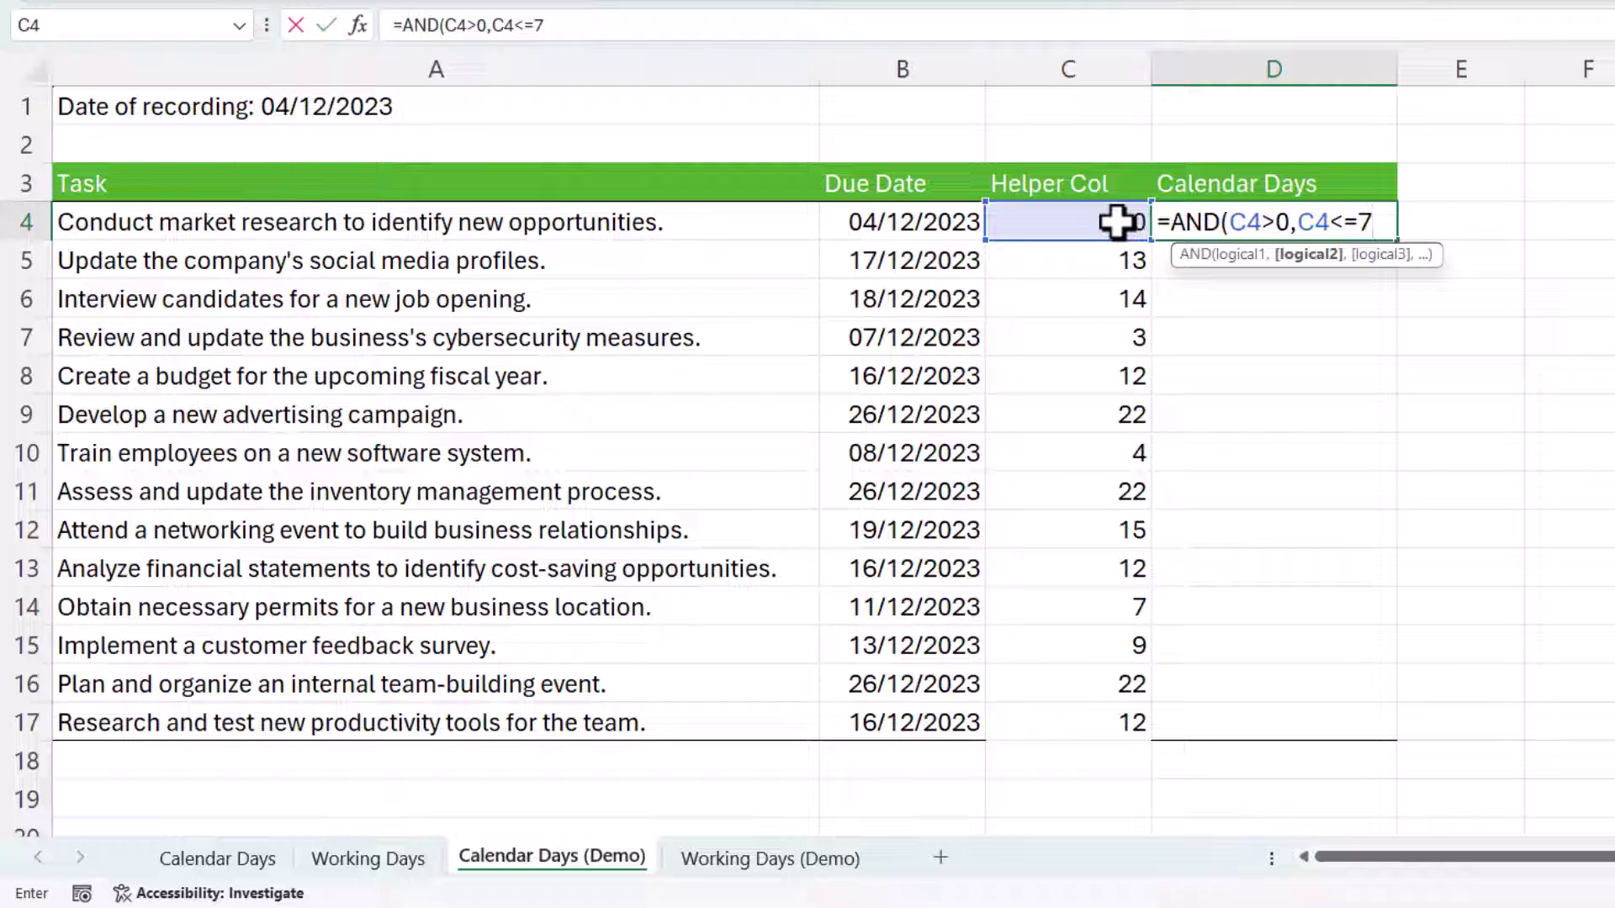
{"action": "type", "text": ")"}
{"action": "key", "text": "Return"}
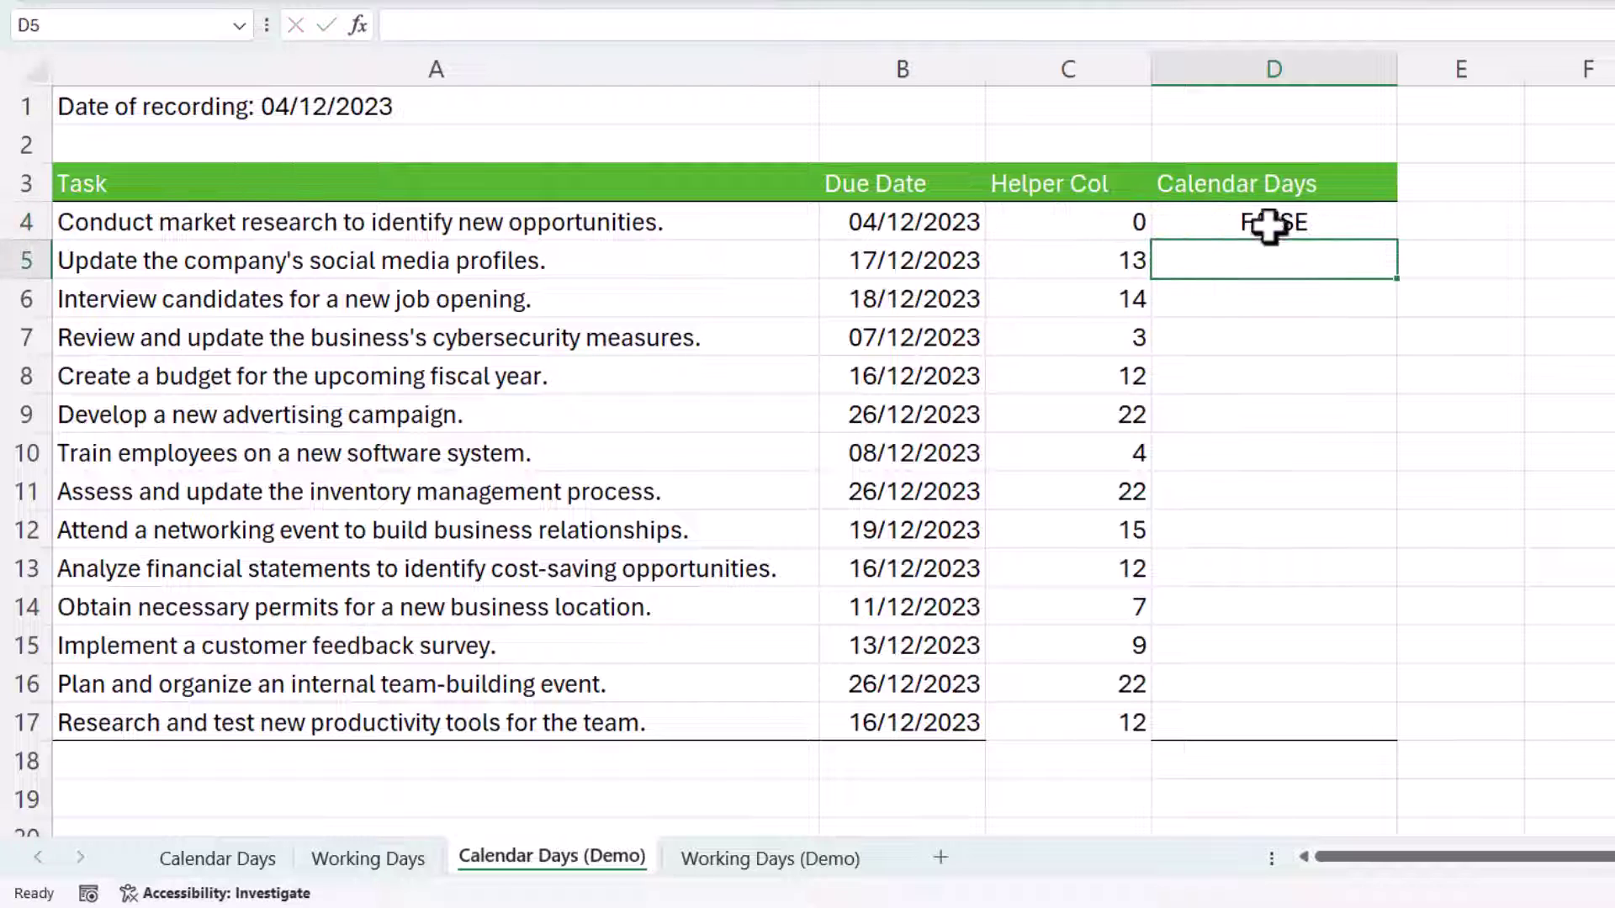
{"action": "left_click", "coordinate": [1220, 223]}
{"action": "double_click", "coordinate": [1399, 244]}
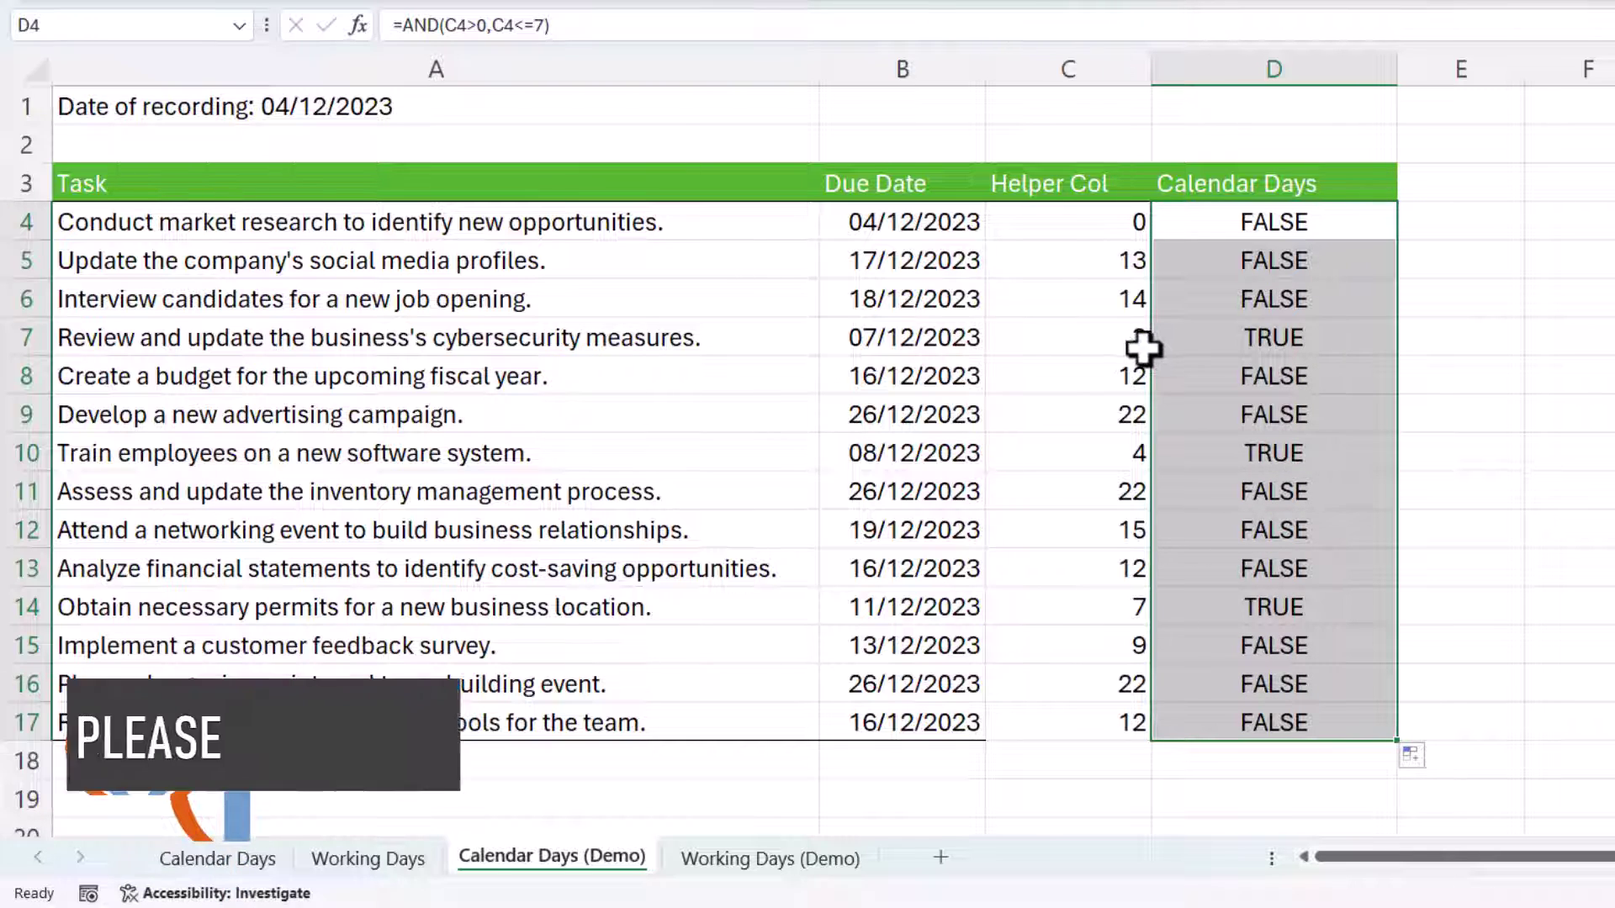
Wrap D4's AND test in an IF function so the formula reads =IF(AND(C4>0,C4<=7),"Reminder","")
{"action": "double_click", "coordinate": [1290, 221]}
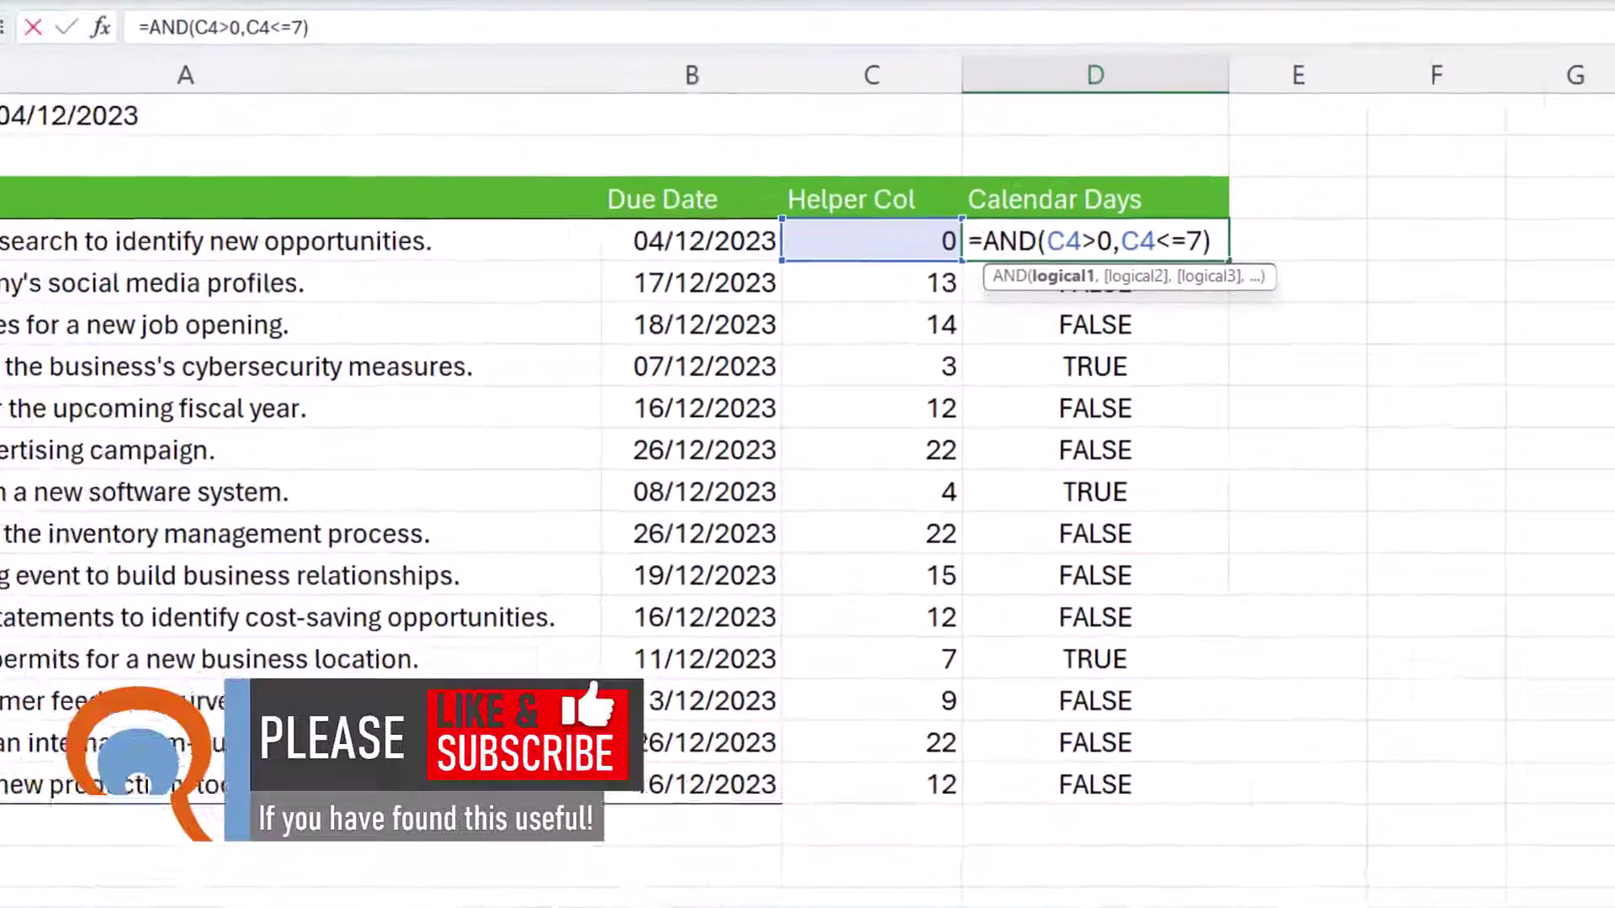
{"action": "left_click", "coordinate": [1169, 221]}
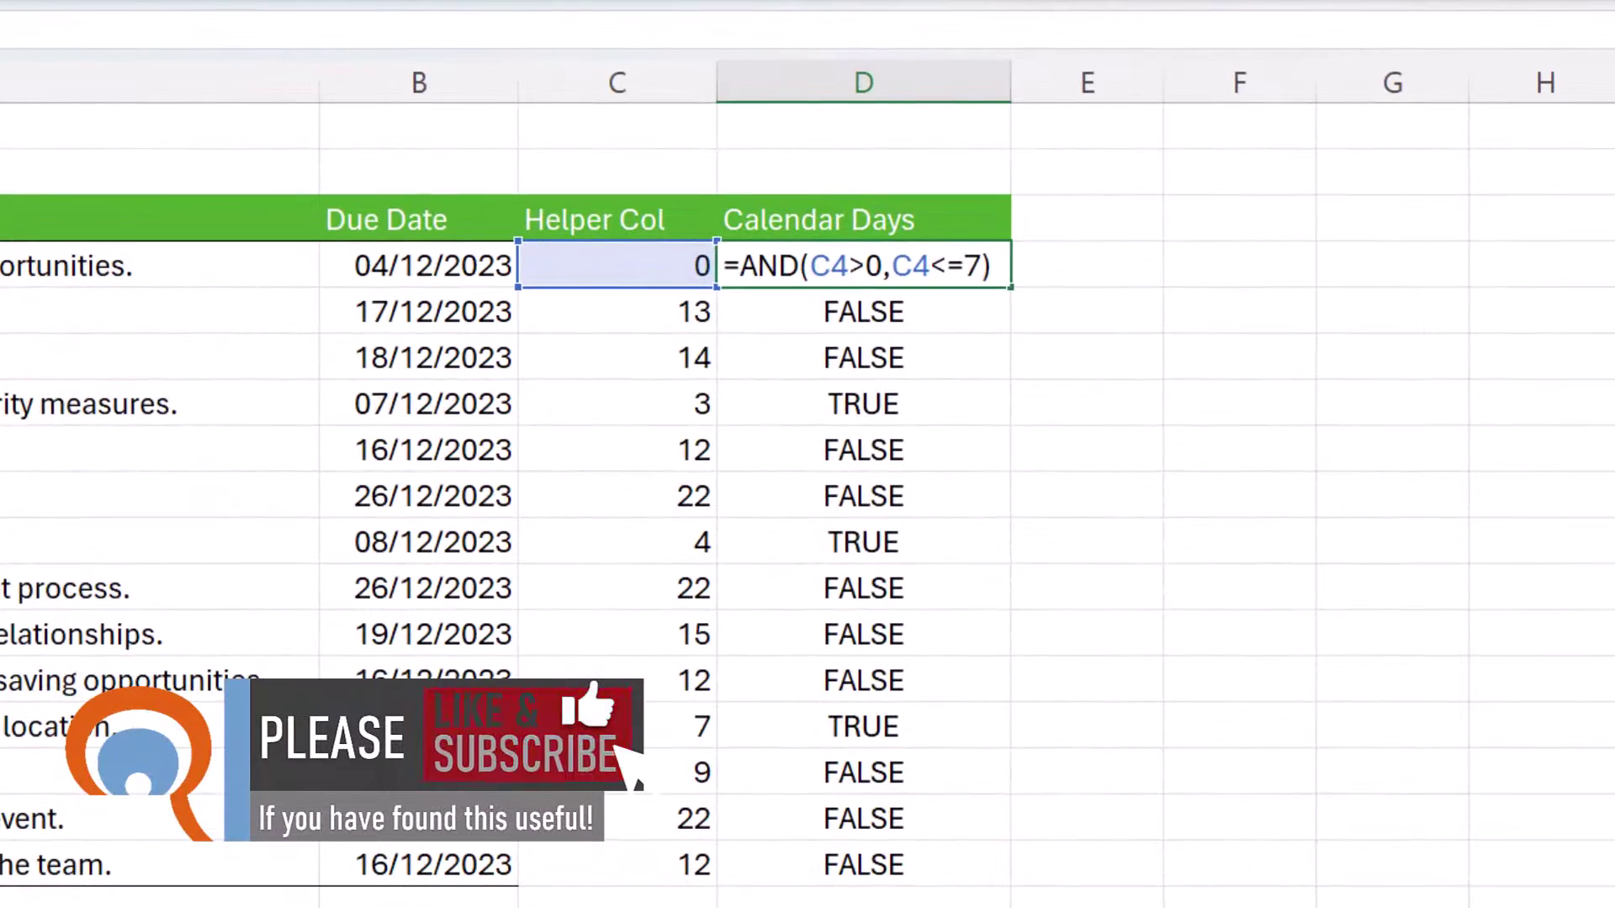
{"action": "type", "text": "IF("}
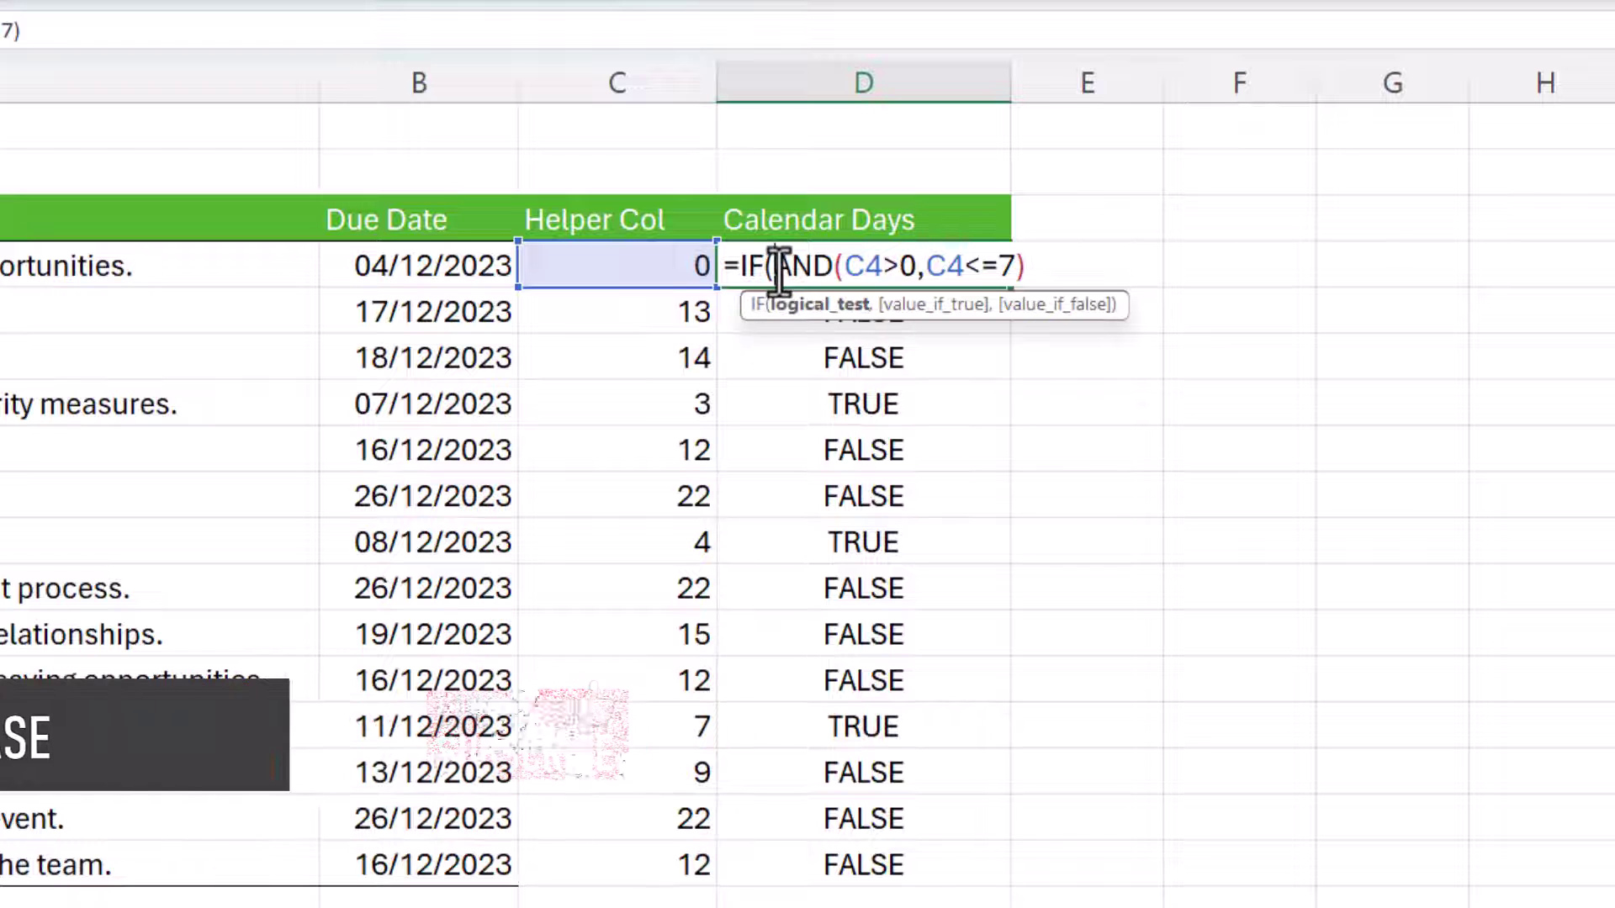
{"action": "left_click", "coordinate": [810, 306]}
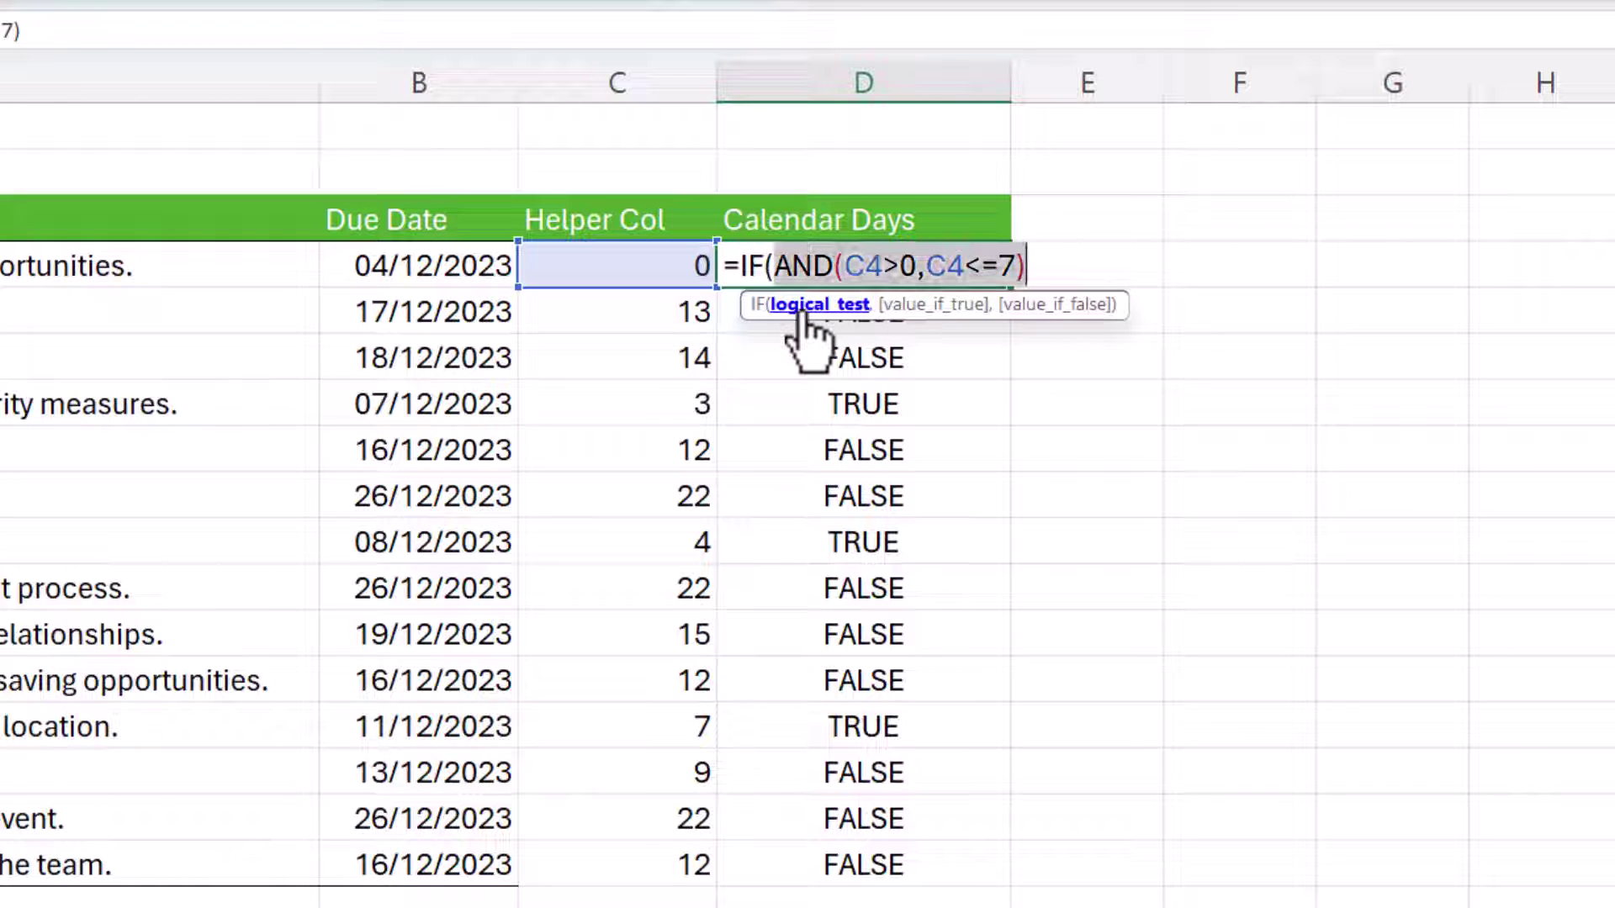
{"action": "left_click", "coordinate": [1045, 267]}
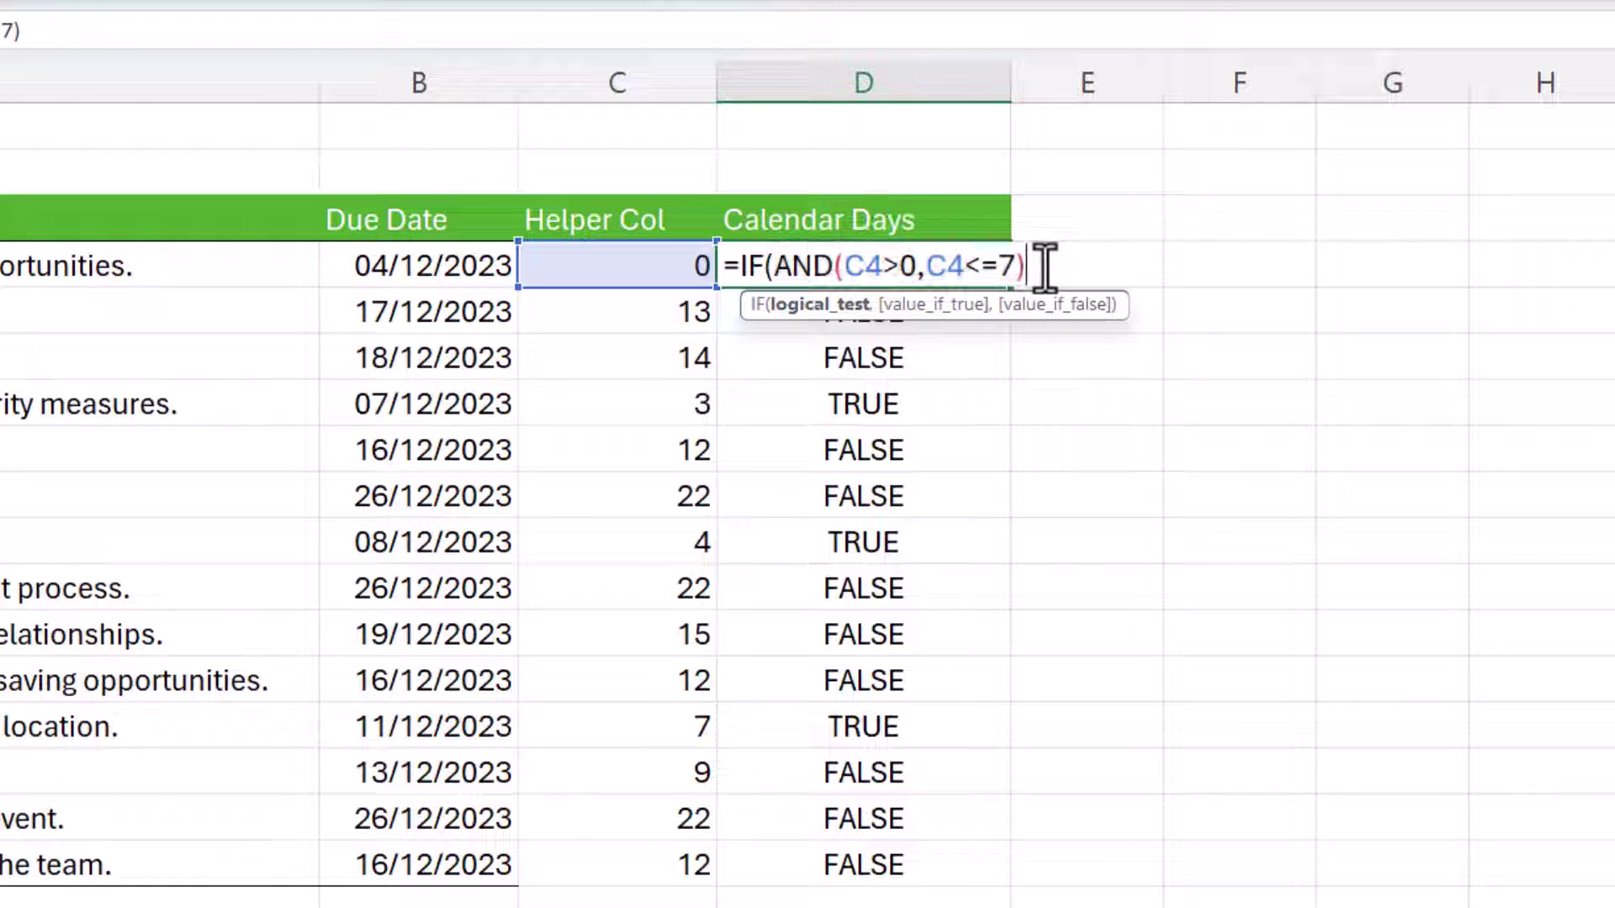
{"action": "type", "text": ","}
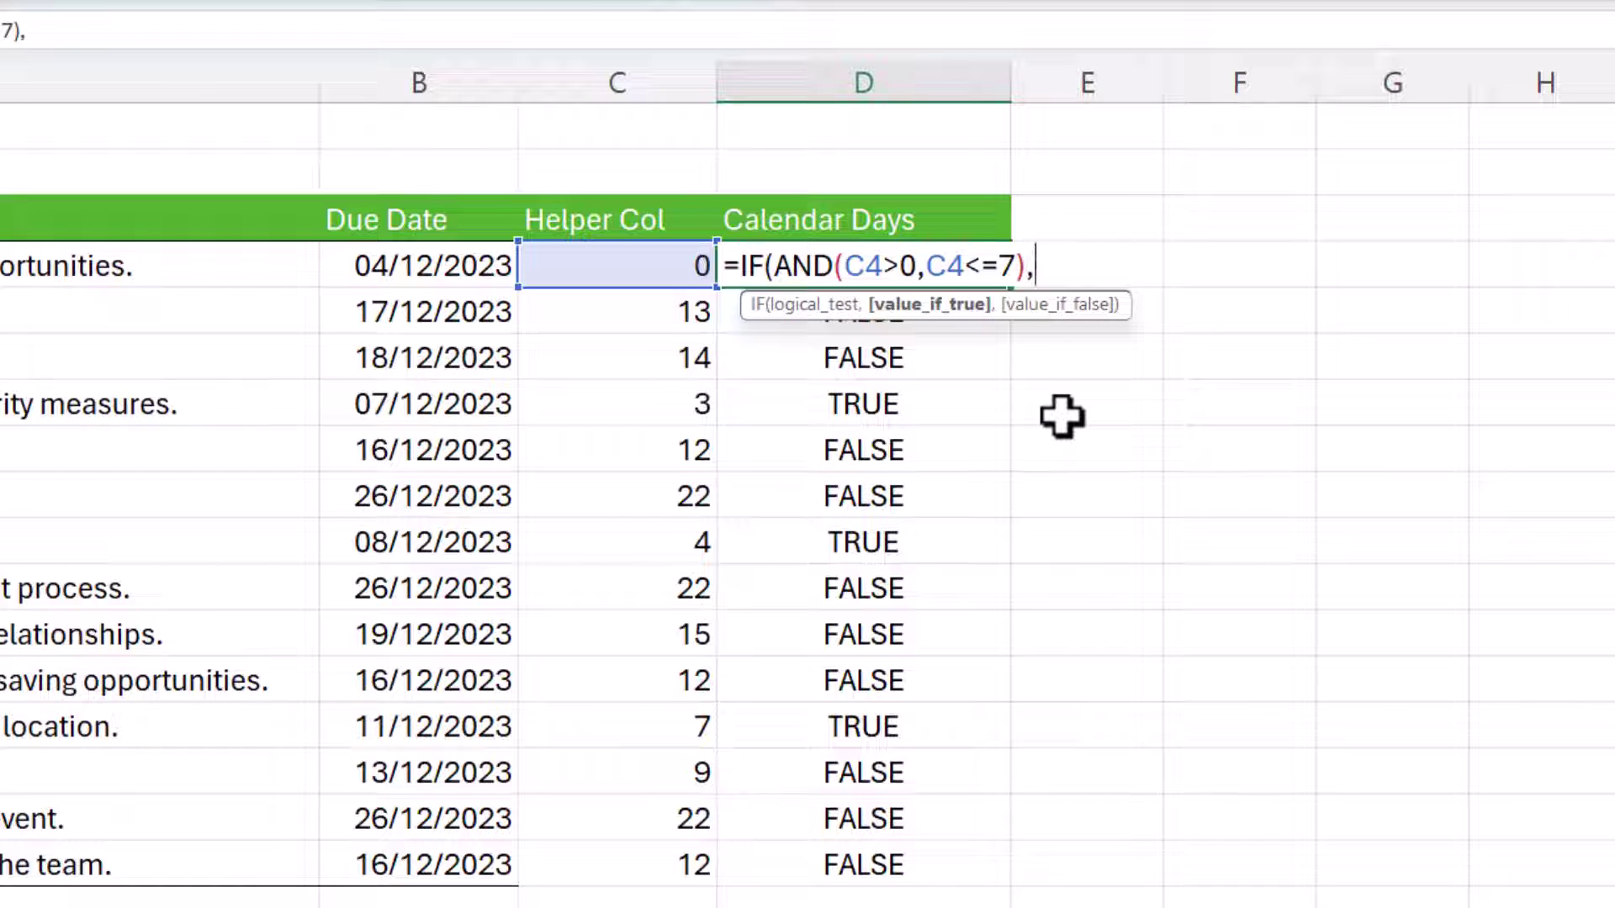
{"action": "type", "text": "\"Reminder"}
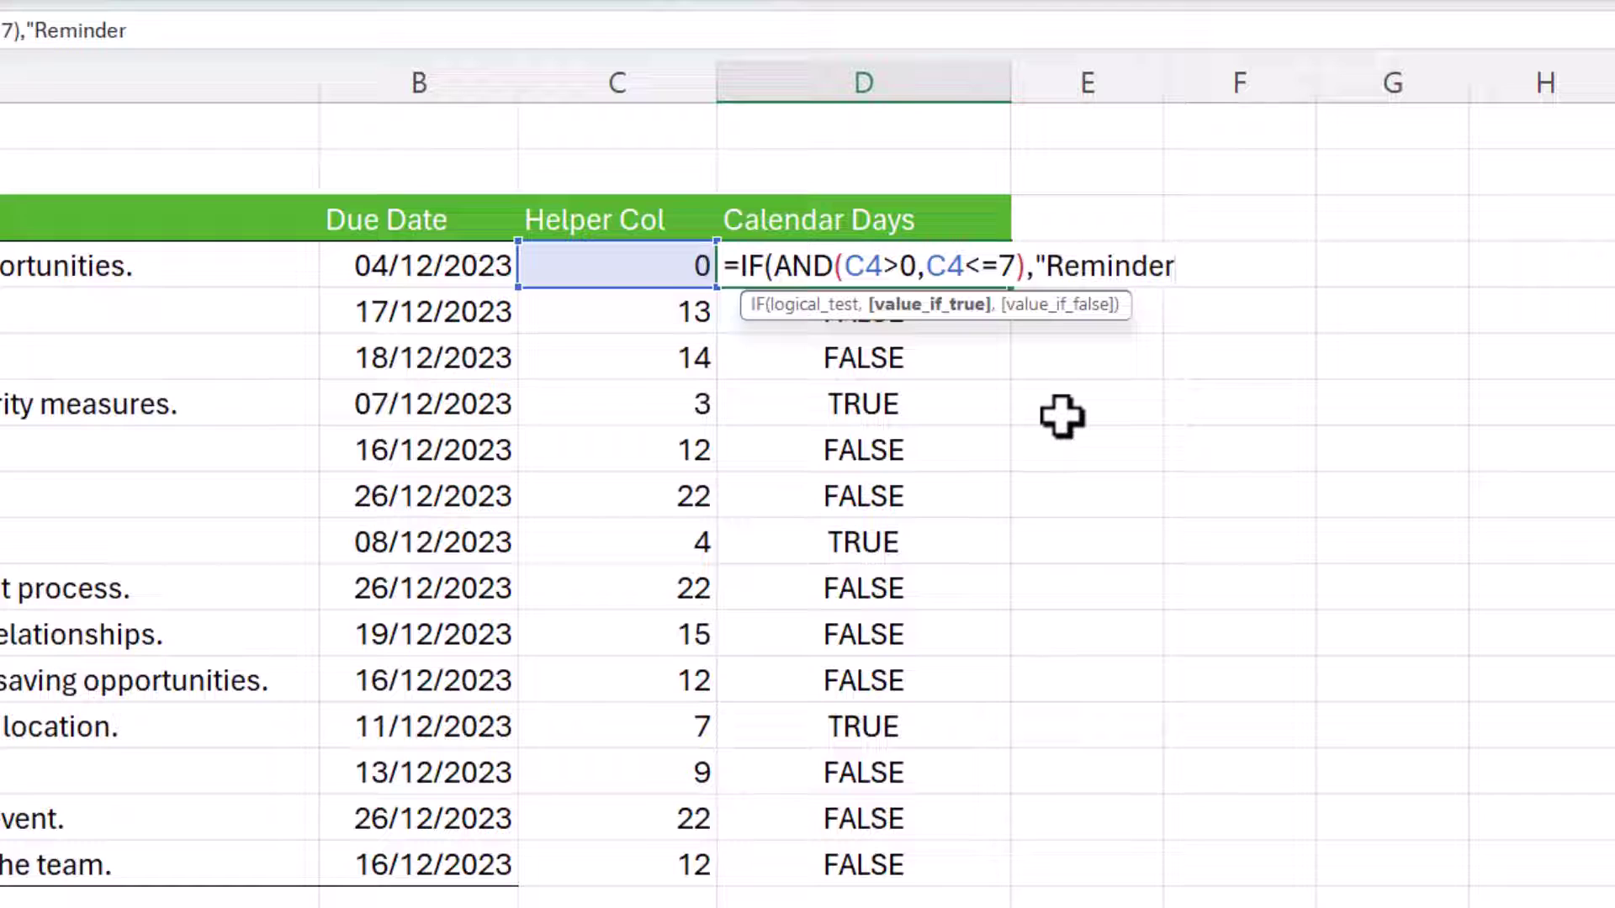
{"action": "type", "text": "\","}
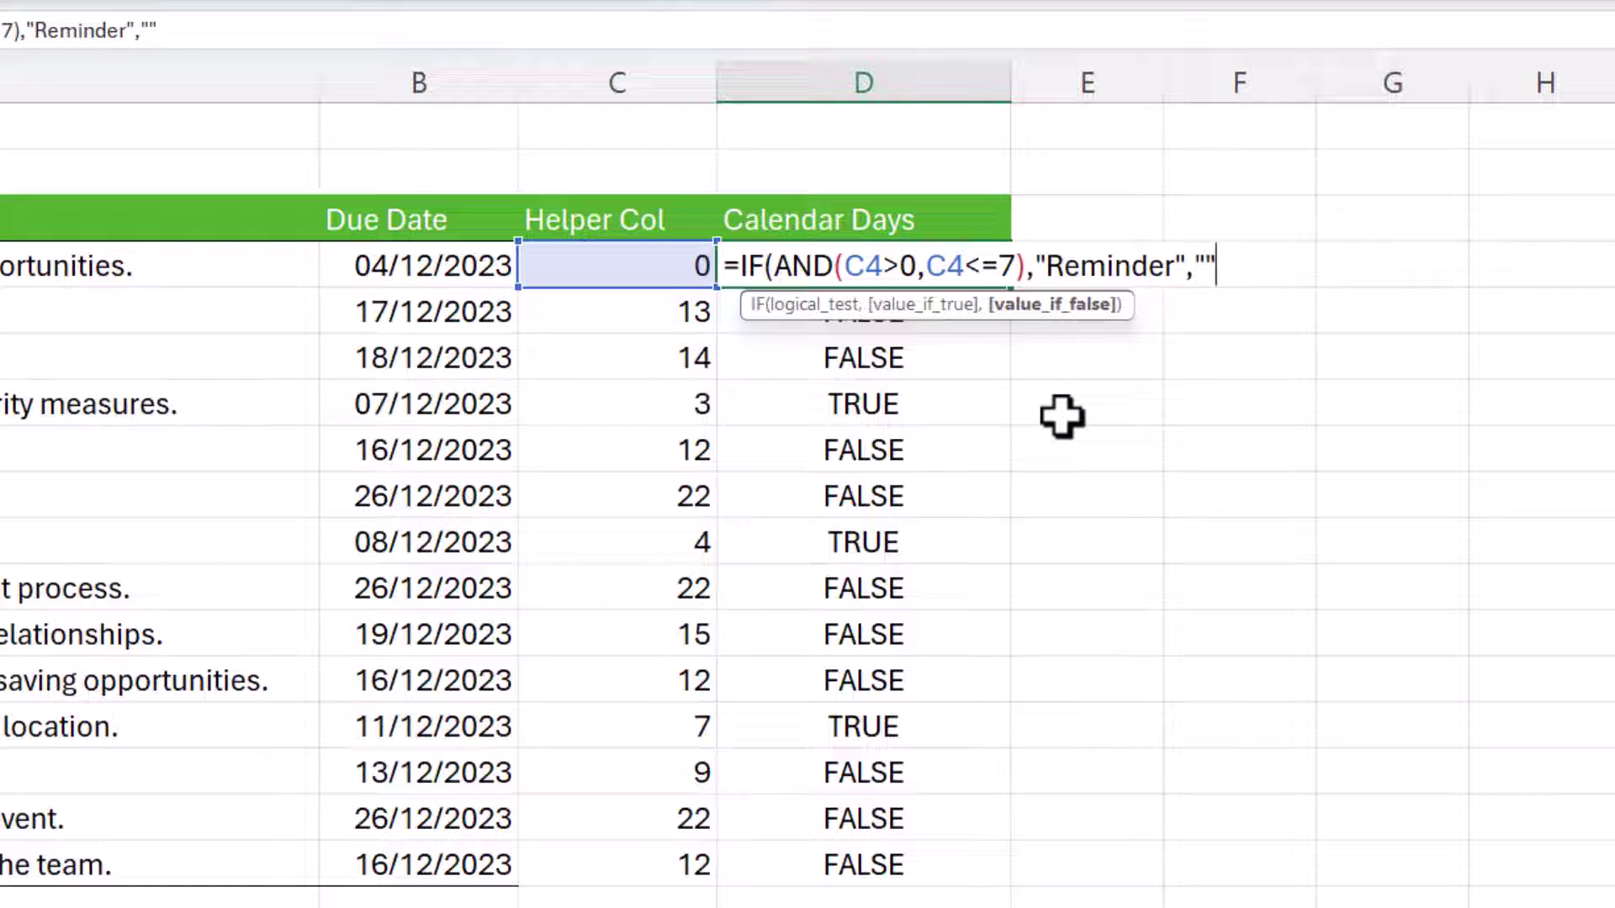
{"action": "type", "text": "\"\")"}
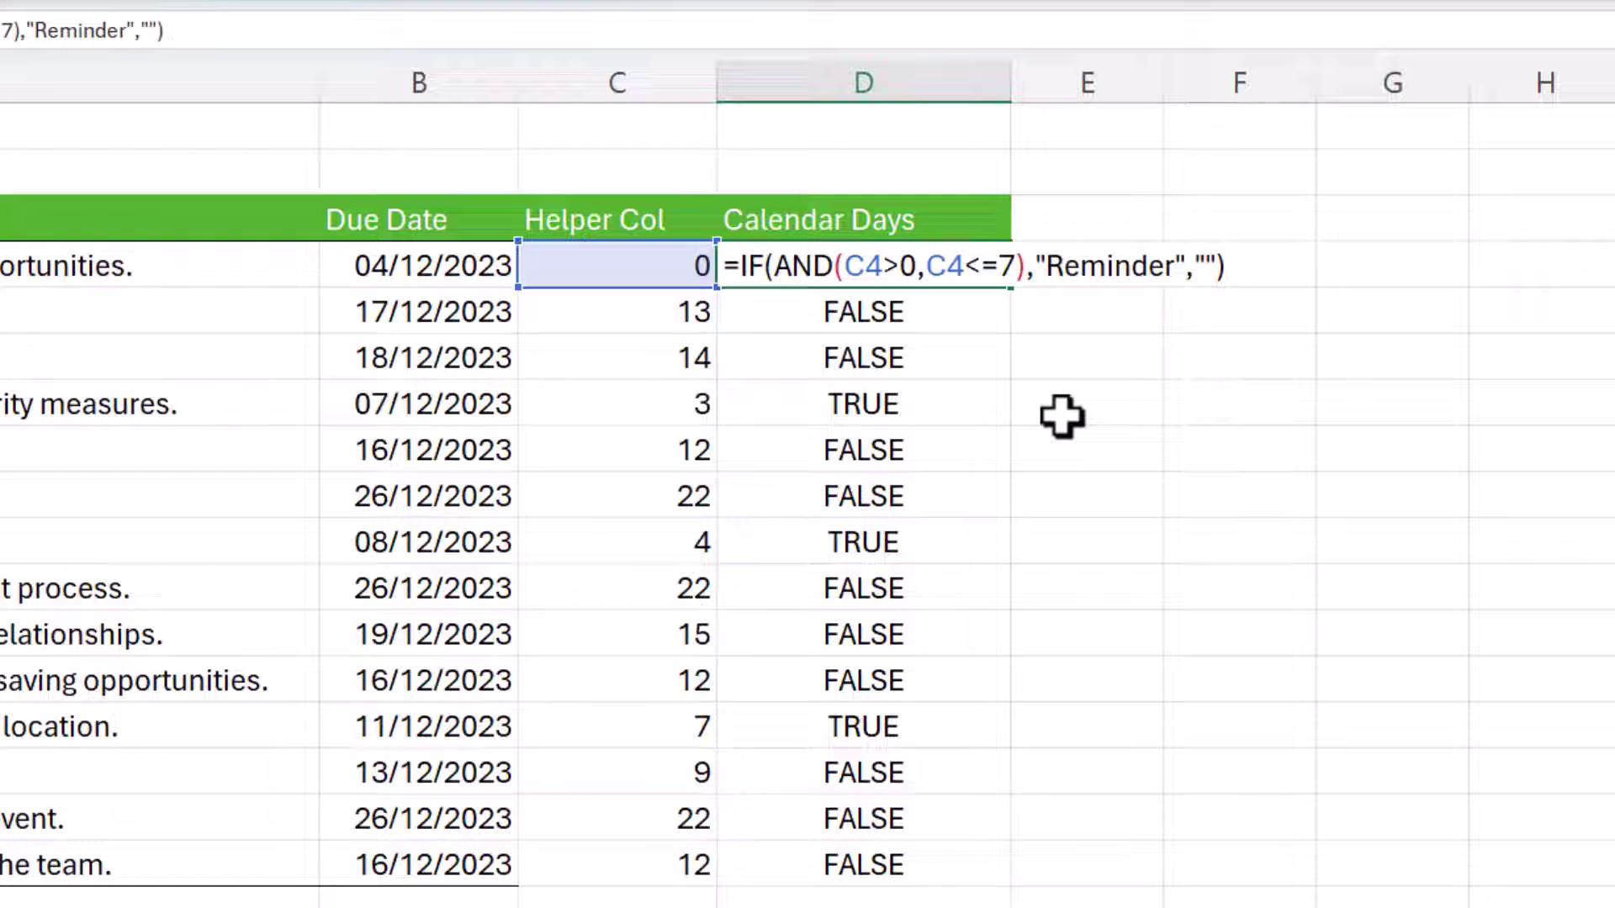
{"action": "key", "text": "Return"}
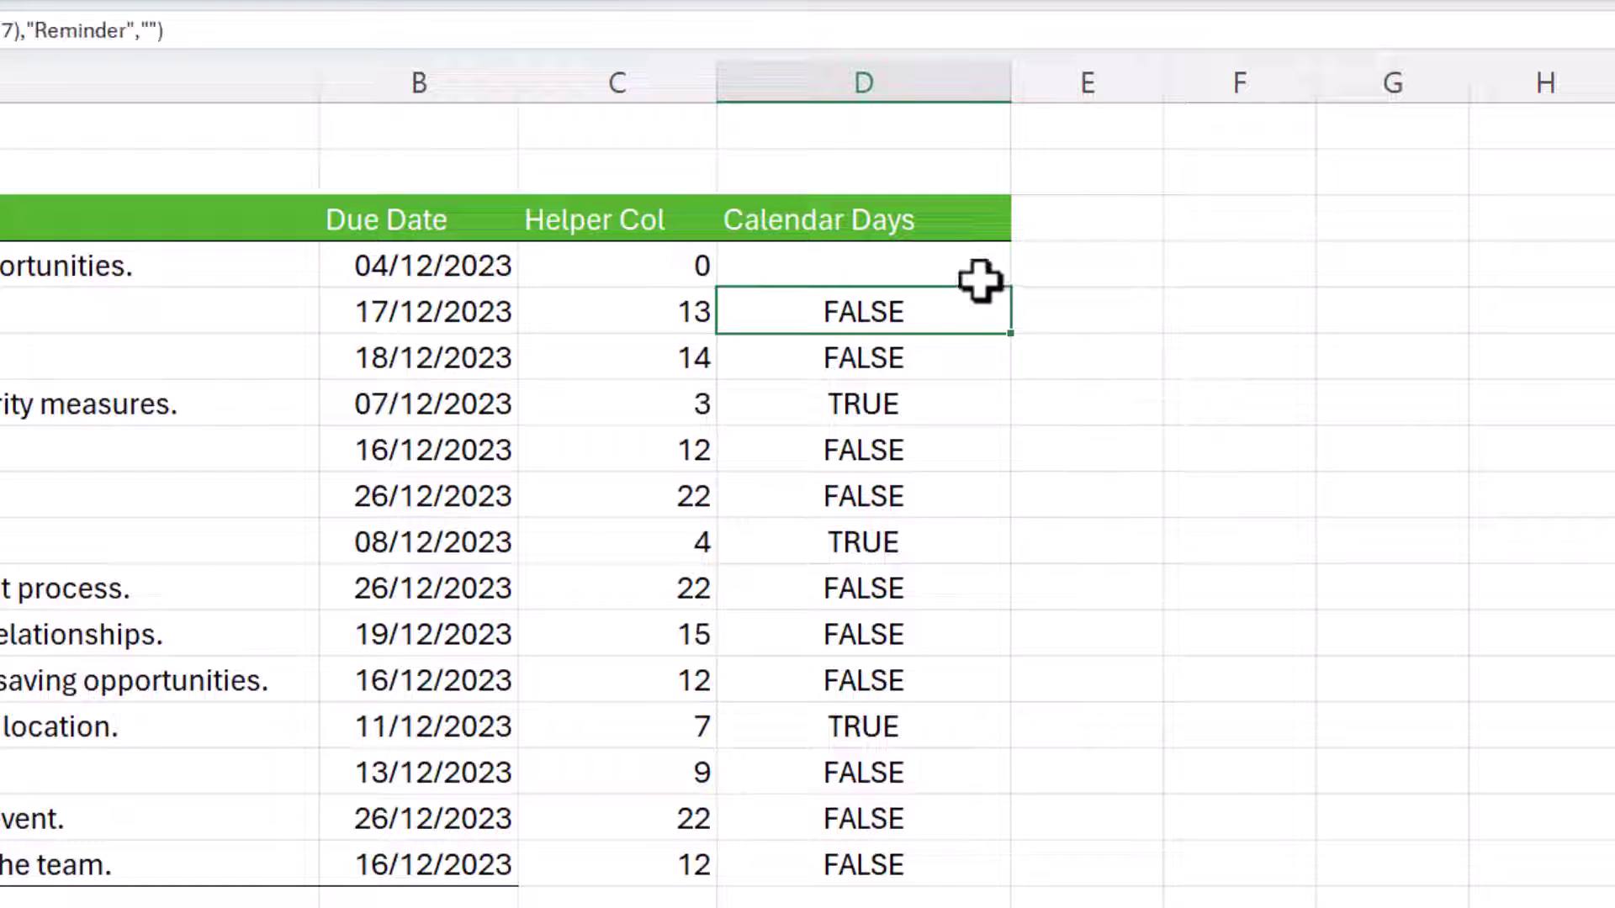
Fill the IF reminder formula from D4 down through D17
{"action": "left_click", "coordinate": [980, 280]}
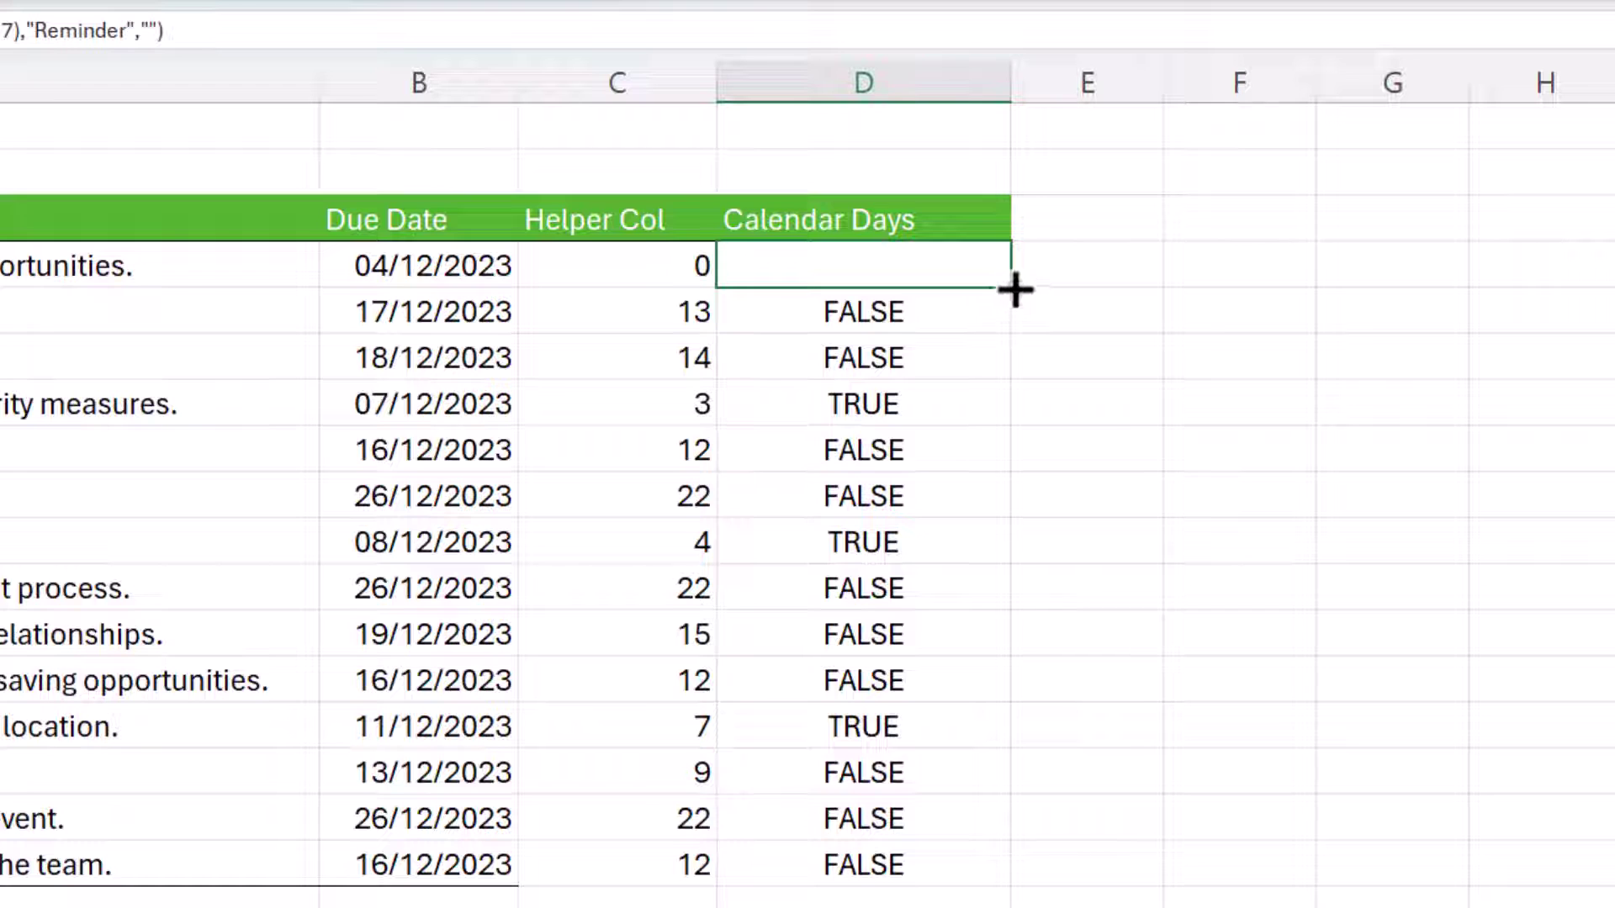
{"action": "double_click", "coordinate": [1014, 287]}
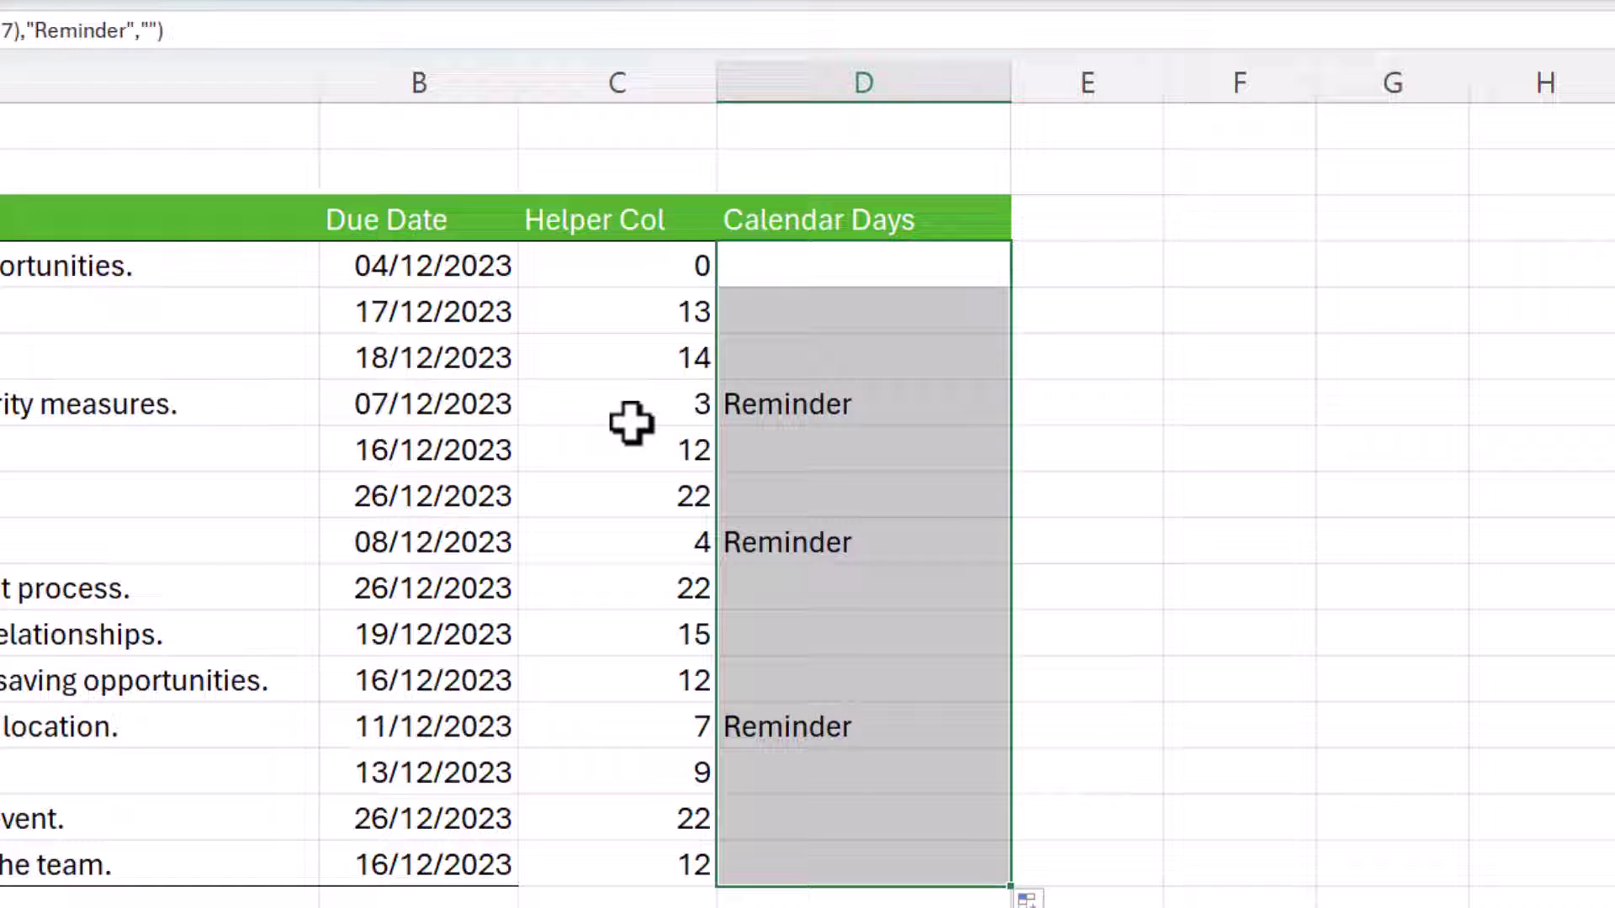
{"action": "left_click", "coordinate": [789, 268]}
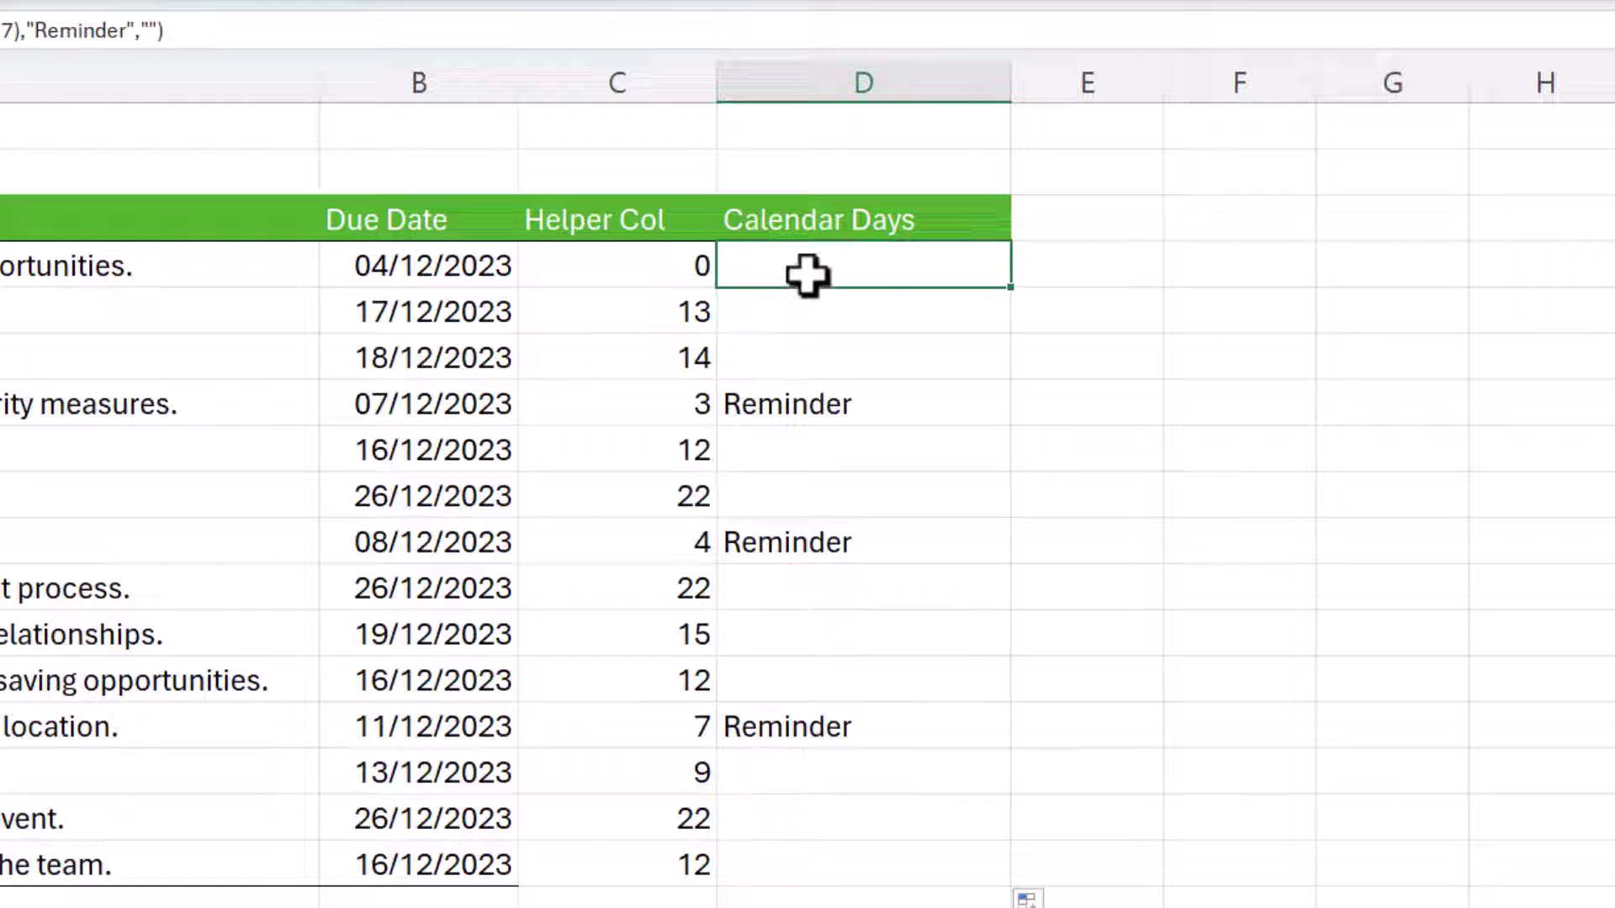
Copy the expression B4-TODAY() from the formula in C4, without the equals sign
{"action": "double_click", "coordinate": [649, 268]}
{"action": "left_click_drag", "start_coordinate": [530, 267], "coordinate": [771, 252]}
{"action": "key", "text": "ctrl+c"}
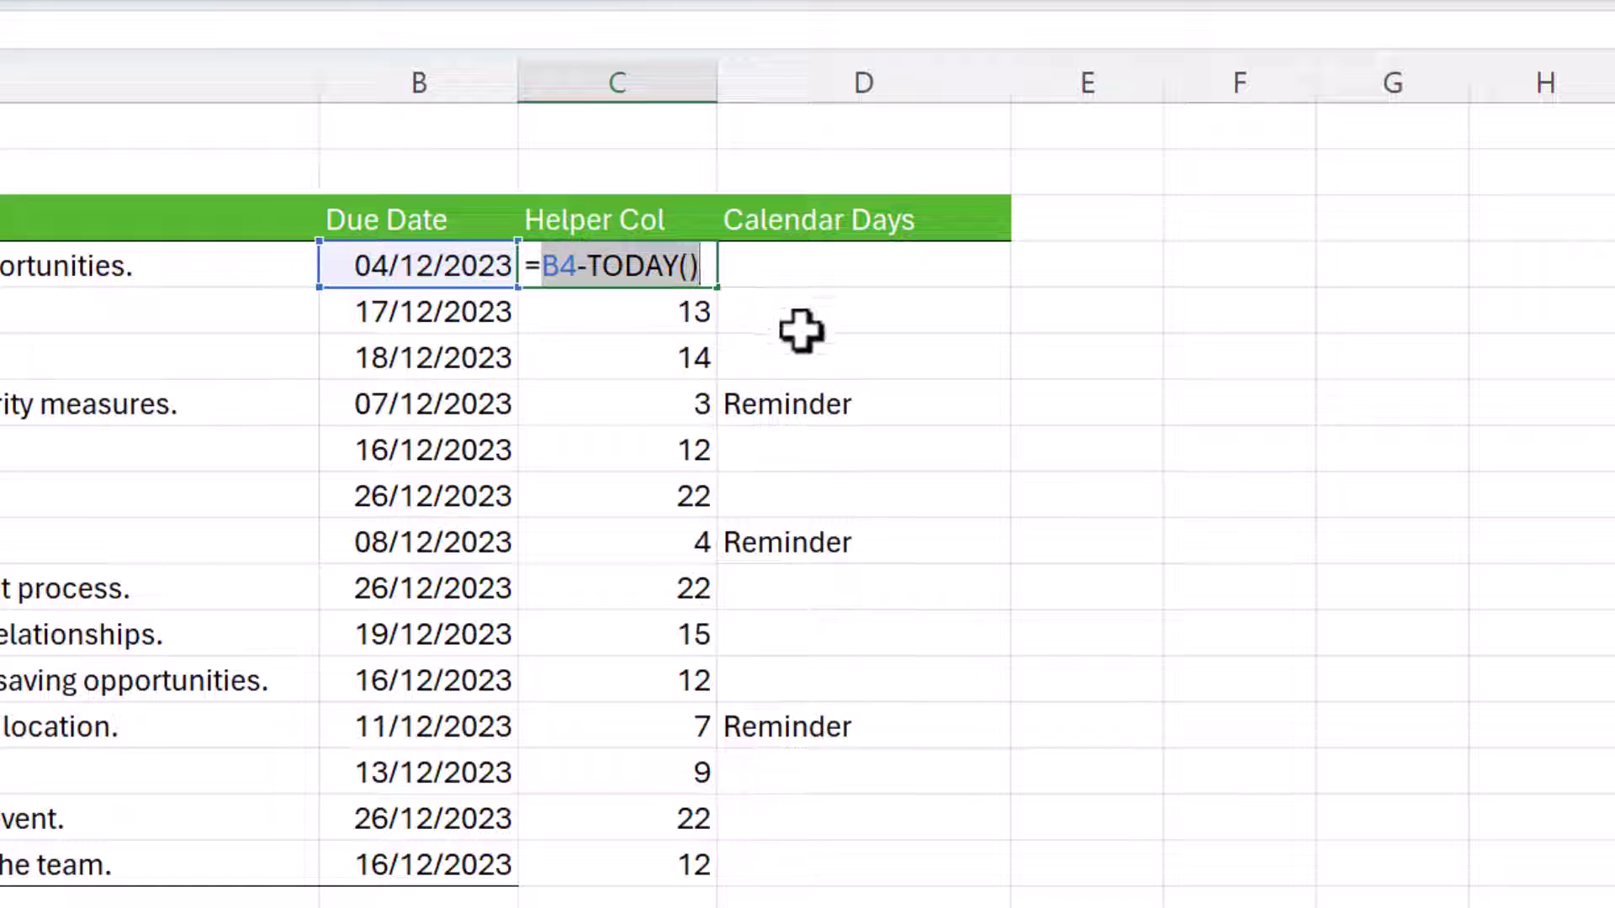
Replace both C4 references in D4's reminder formula with B4-TODAY() and fill the formula down through D17
{"action": "key", "text": "Return"}
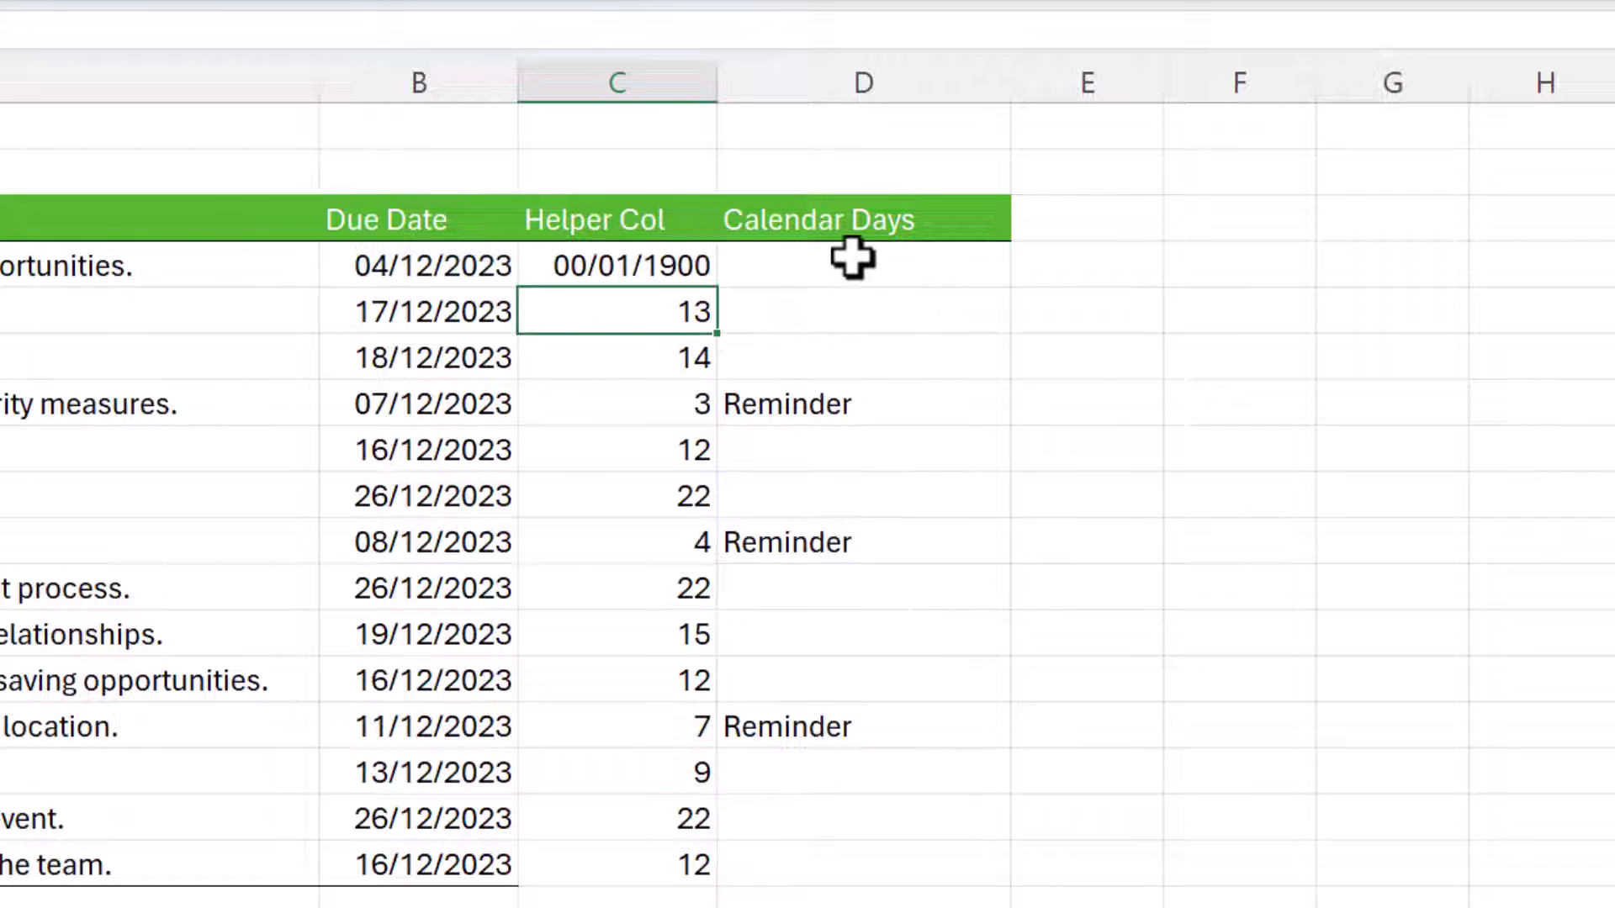
{"action": "left_click", "coordinate": [850, 256]}
{"action": "double_click", "coordinate": [848, 266]}
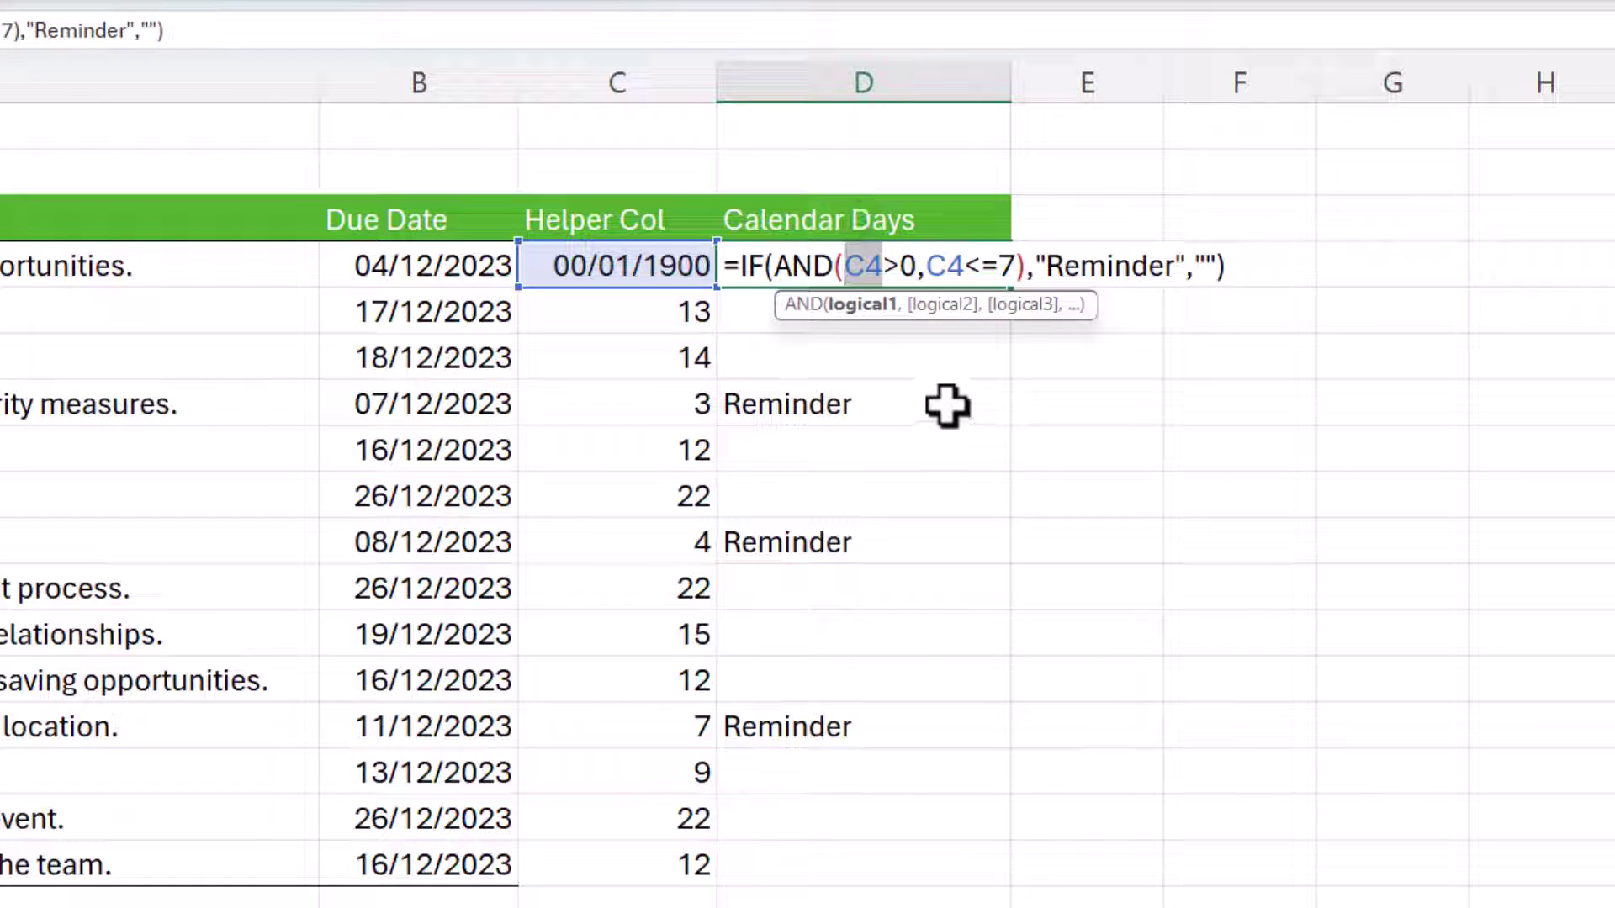
{"action": "key", "text": "ctrl+v"}
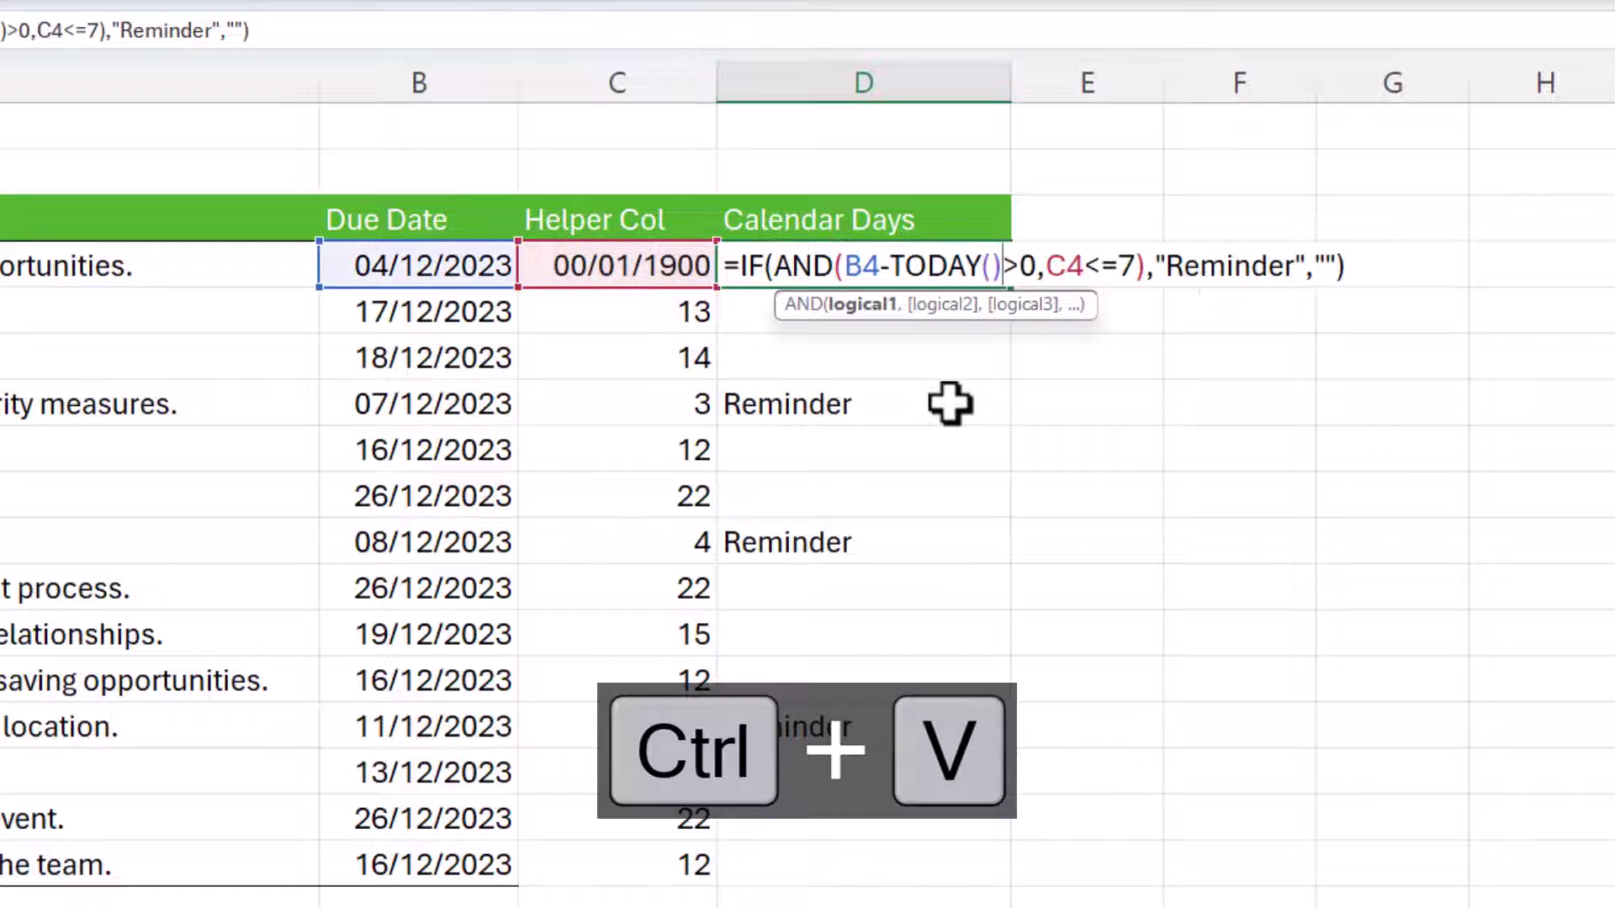
{"action": "double_click", "coordinate": [1068, 267]}
{"action": "key", "text": "ctrl+v"}
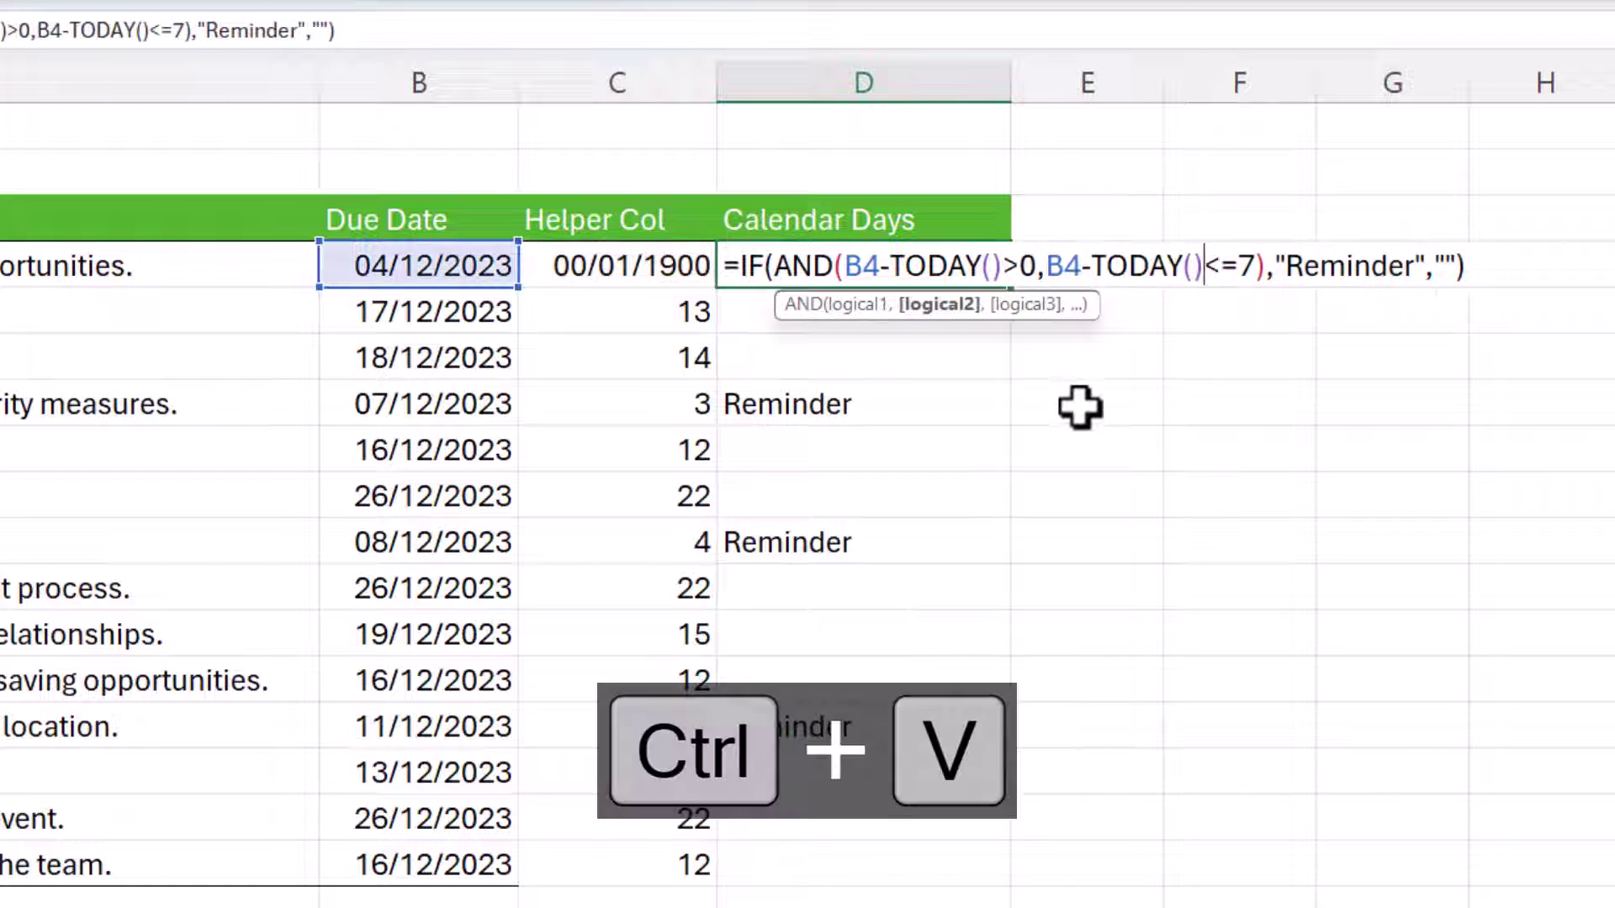
{"action": "key", "text": "Return"}
{"action": "left_click", "coordinate": [984, 264]}
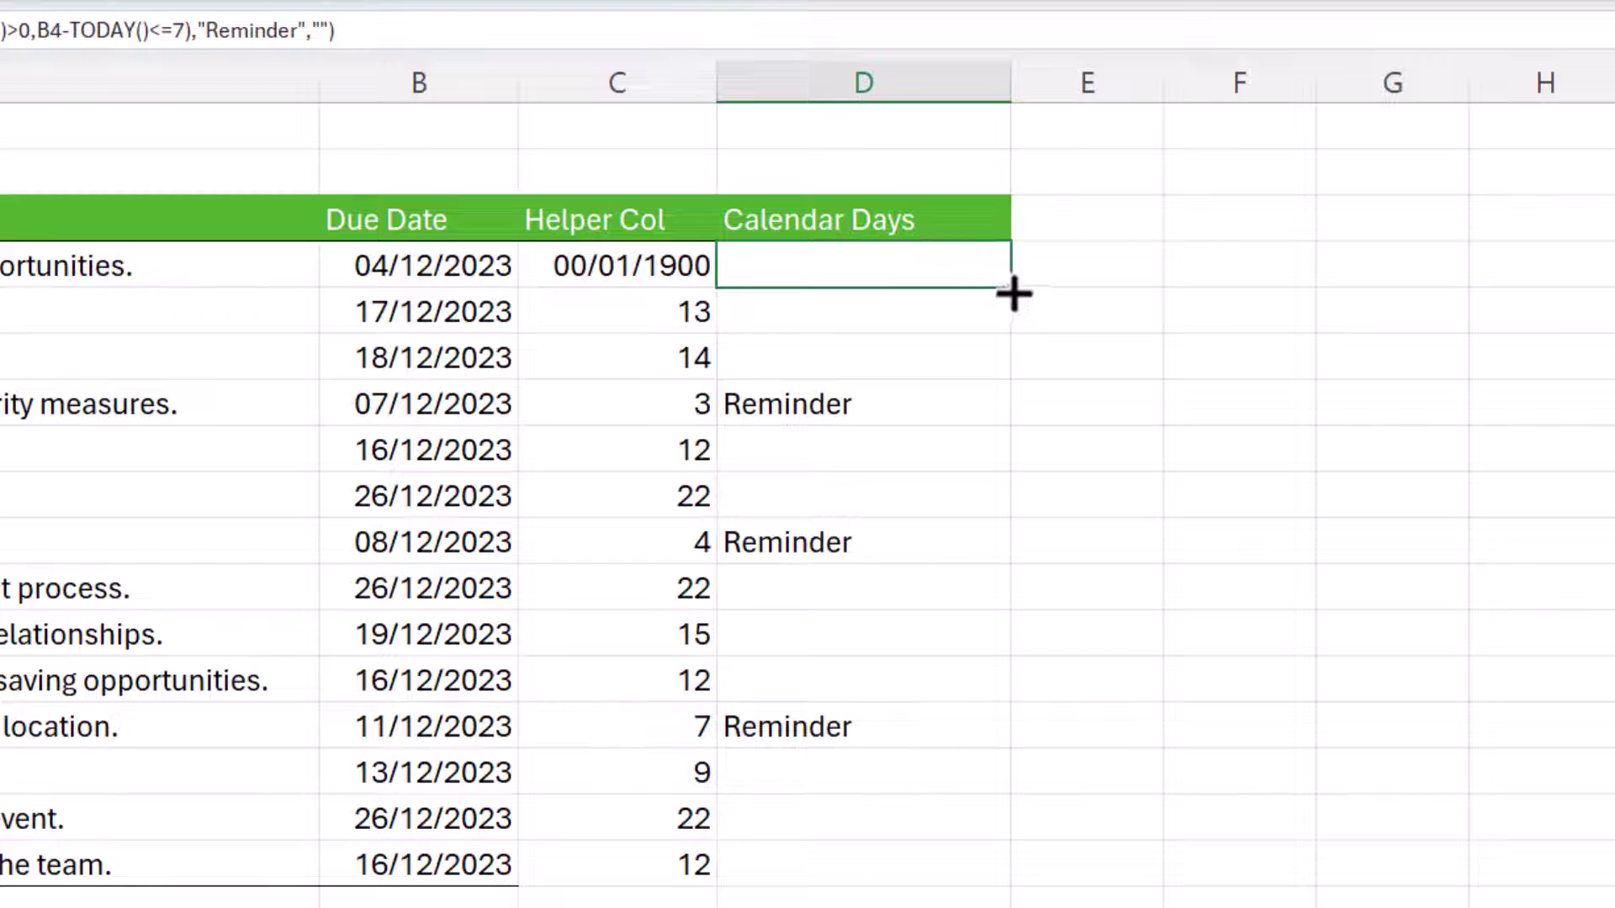
{"action": "double_click", "coordinate": [1013, 293]}
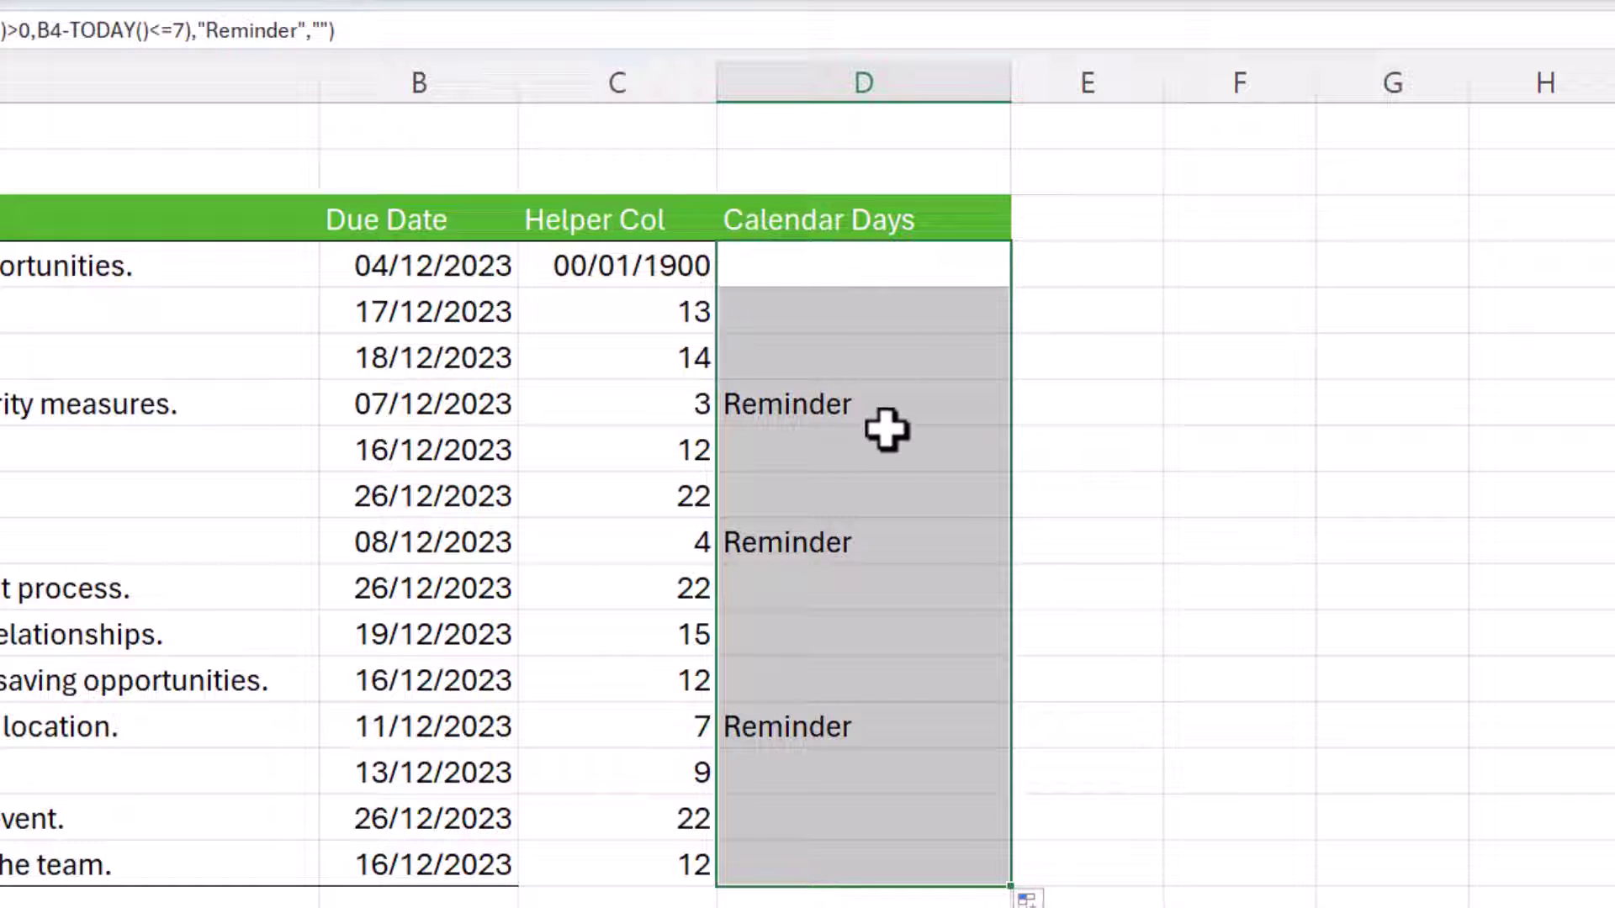
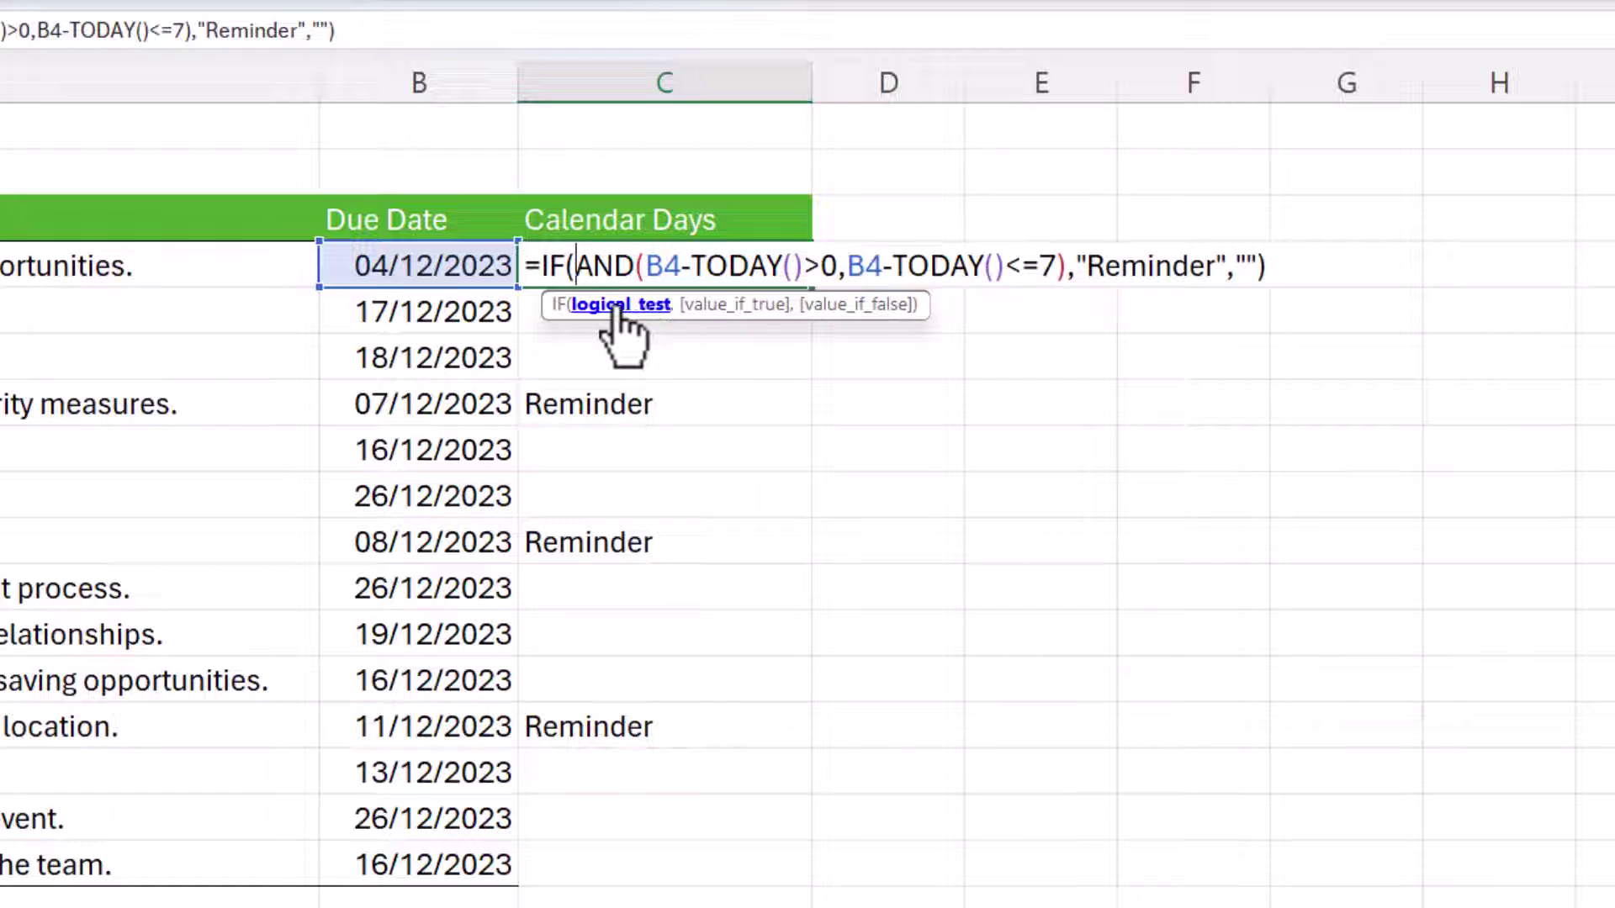
Copy the logical test AND(B4-TODAY()>0,B4-TODAY()<=7) from the IF formula in C4, leaving the formula itself intact
{"action": "left_click", "coordinate": [618, 304]}
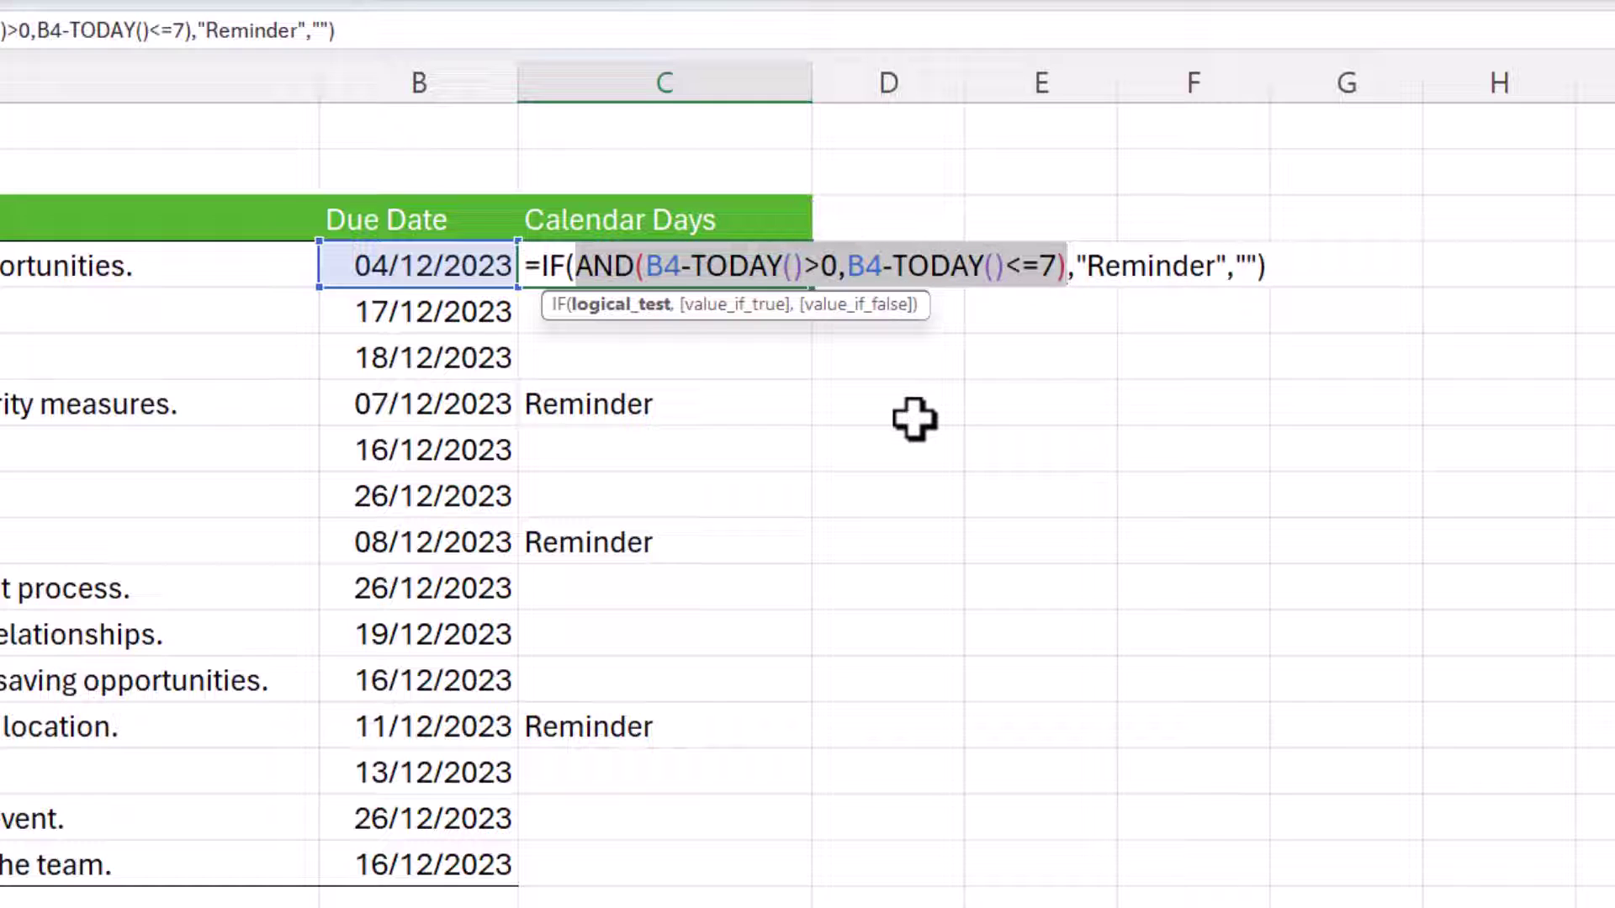
{"action": "key", "text": "ctrl+c"}
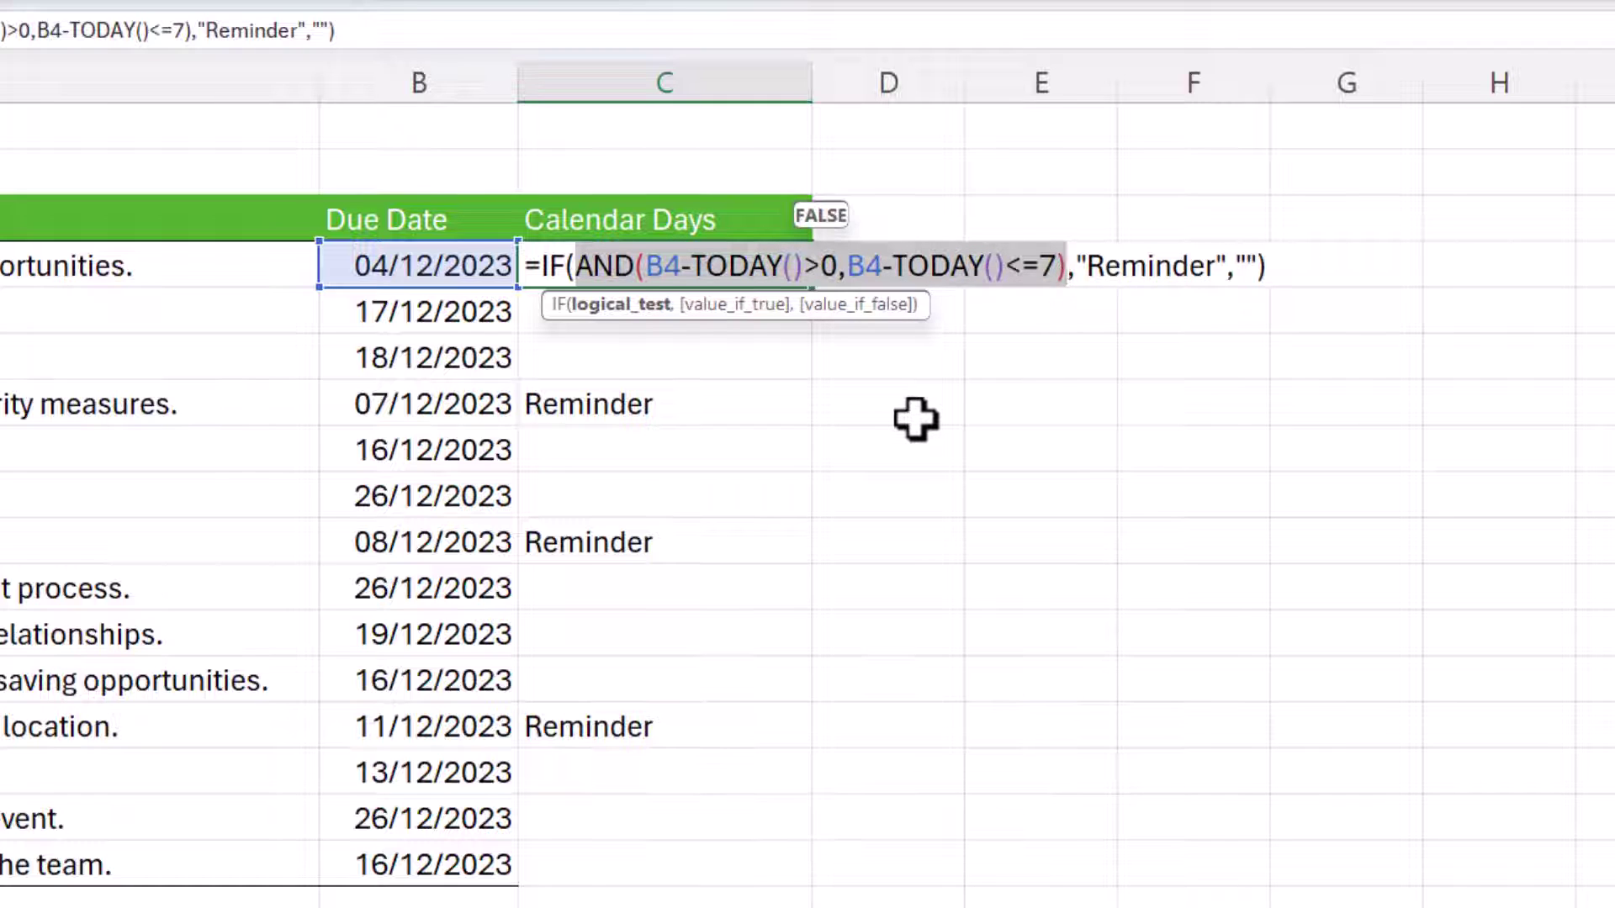
{"action": "key", "text": "Return"}
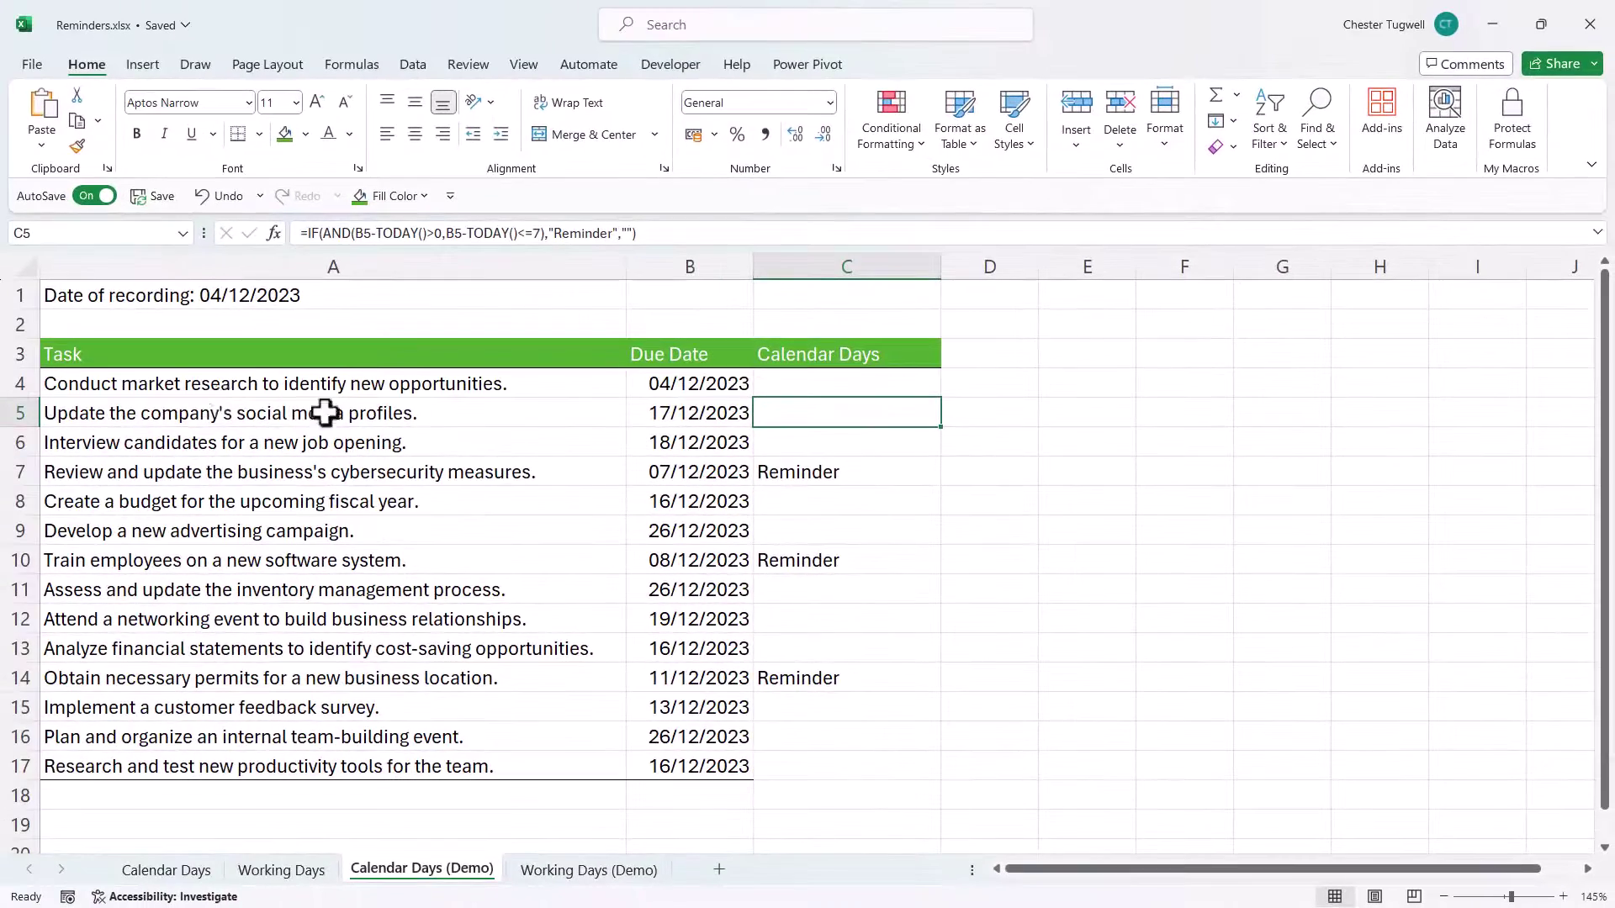
Start a formula-based conditional formatting rule for A4:C17 with the formula =AND(B4-TODAY()>0,B4-TODAY()<=7)
{"action": "left_click", "coordinate": [80, 385]}
{"action": "left_click_drag", "start_coordinate": [81, 386], "coordinate": [800, 764]}
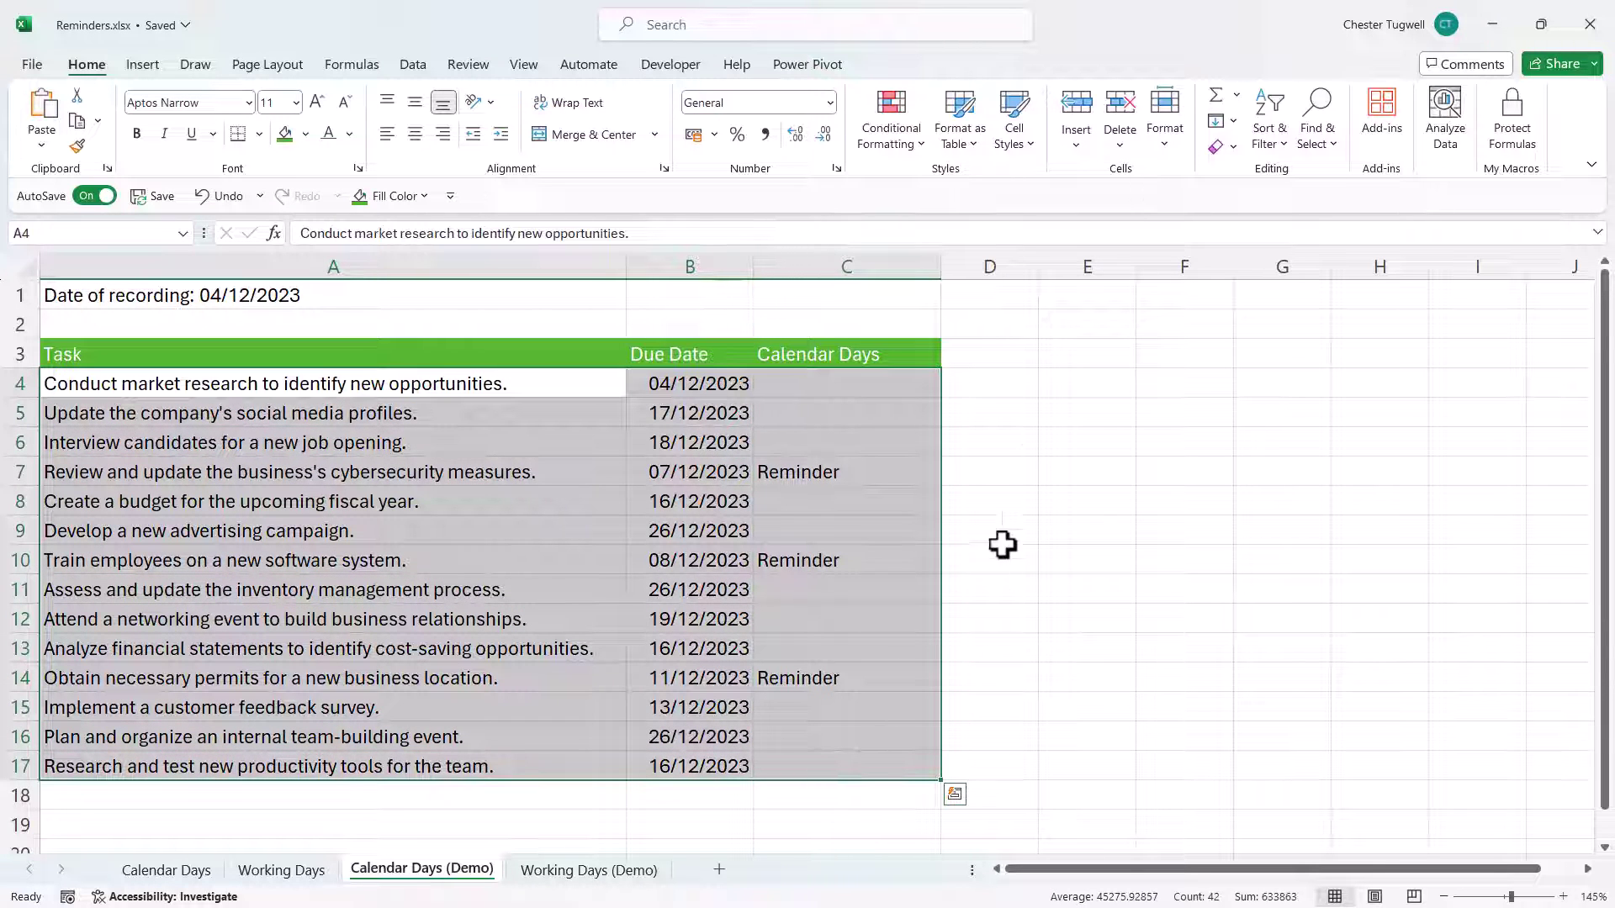
{"action": "left_click", "coordinate": [905, 130]}
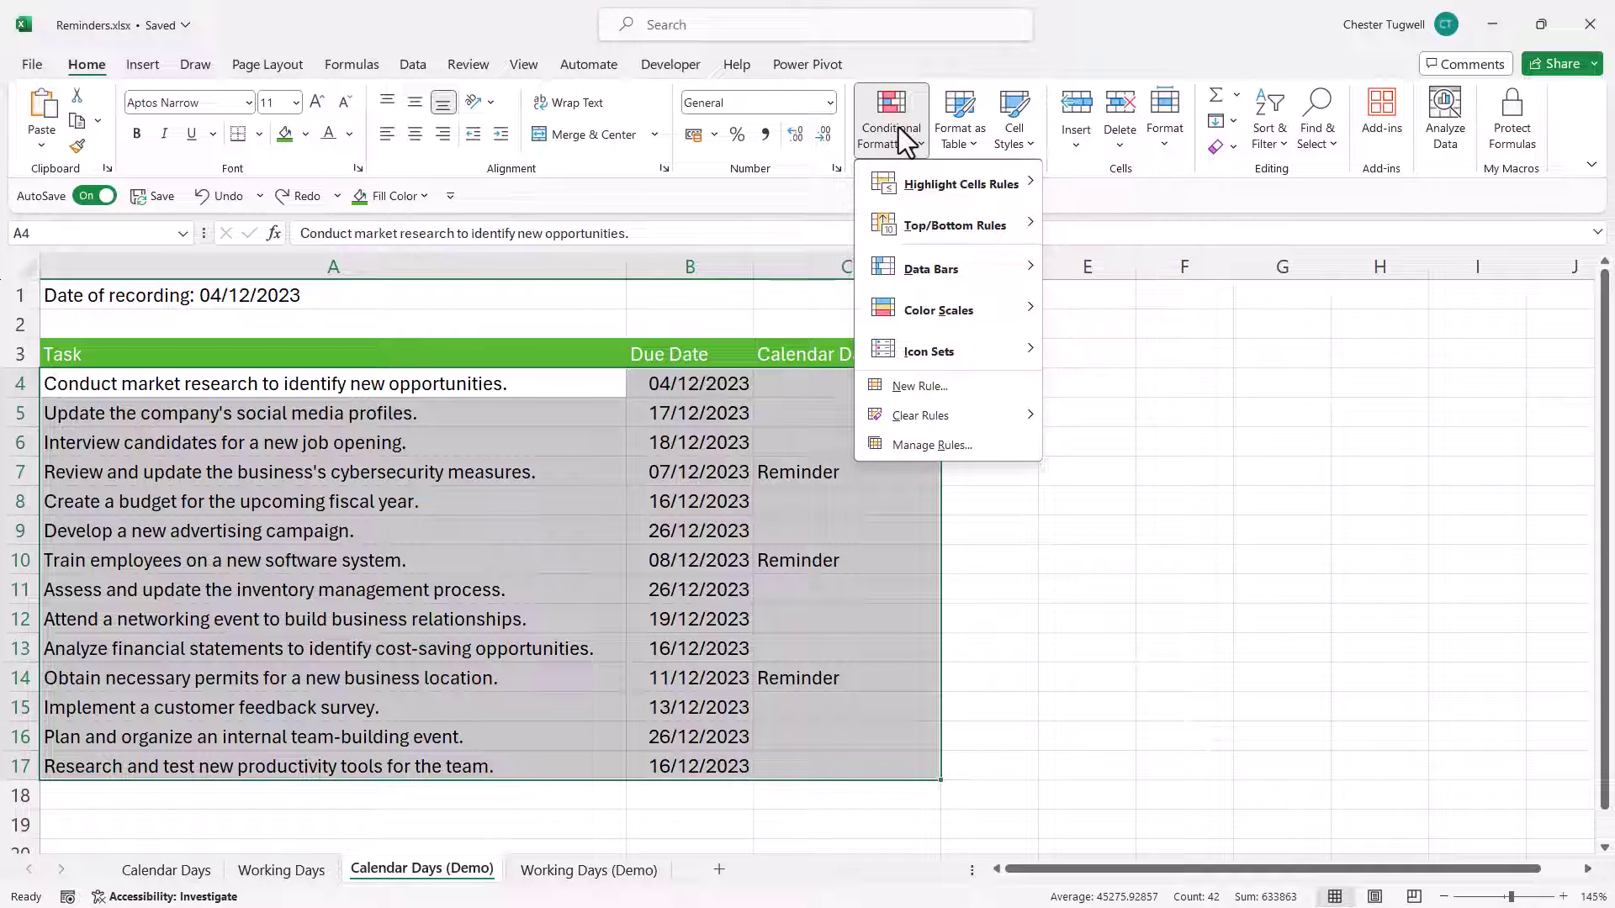
{"action": "left_click", "coordinate": [916, 389]}
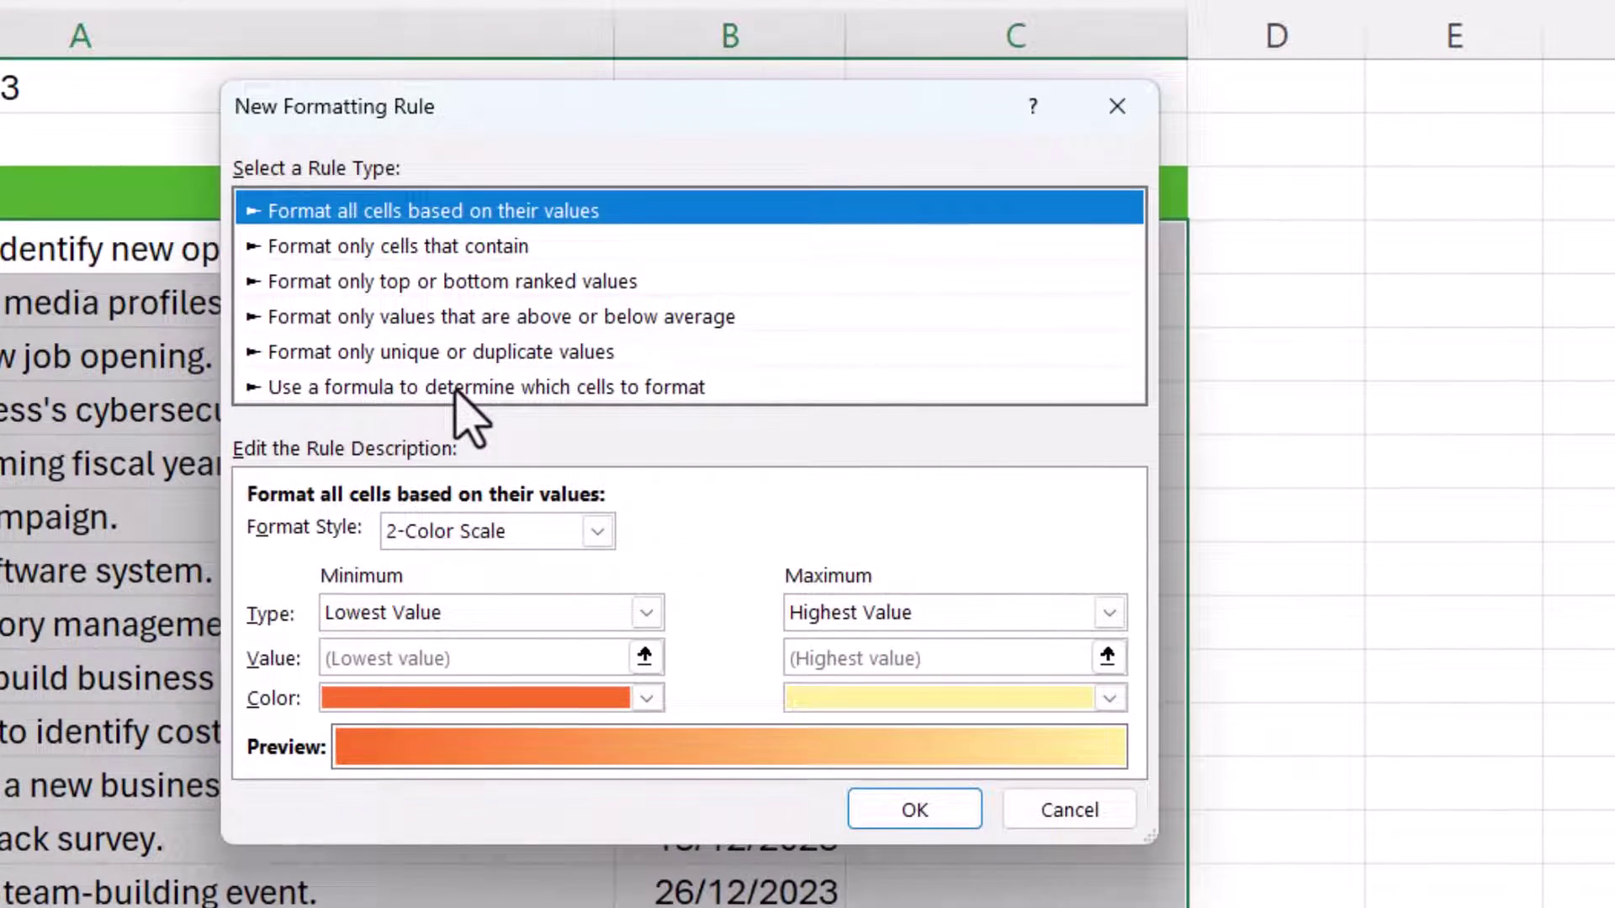
{"action": "left_click", "coordinate": [540, 459]}
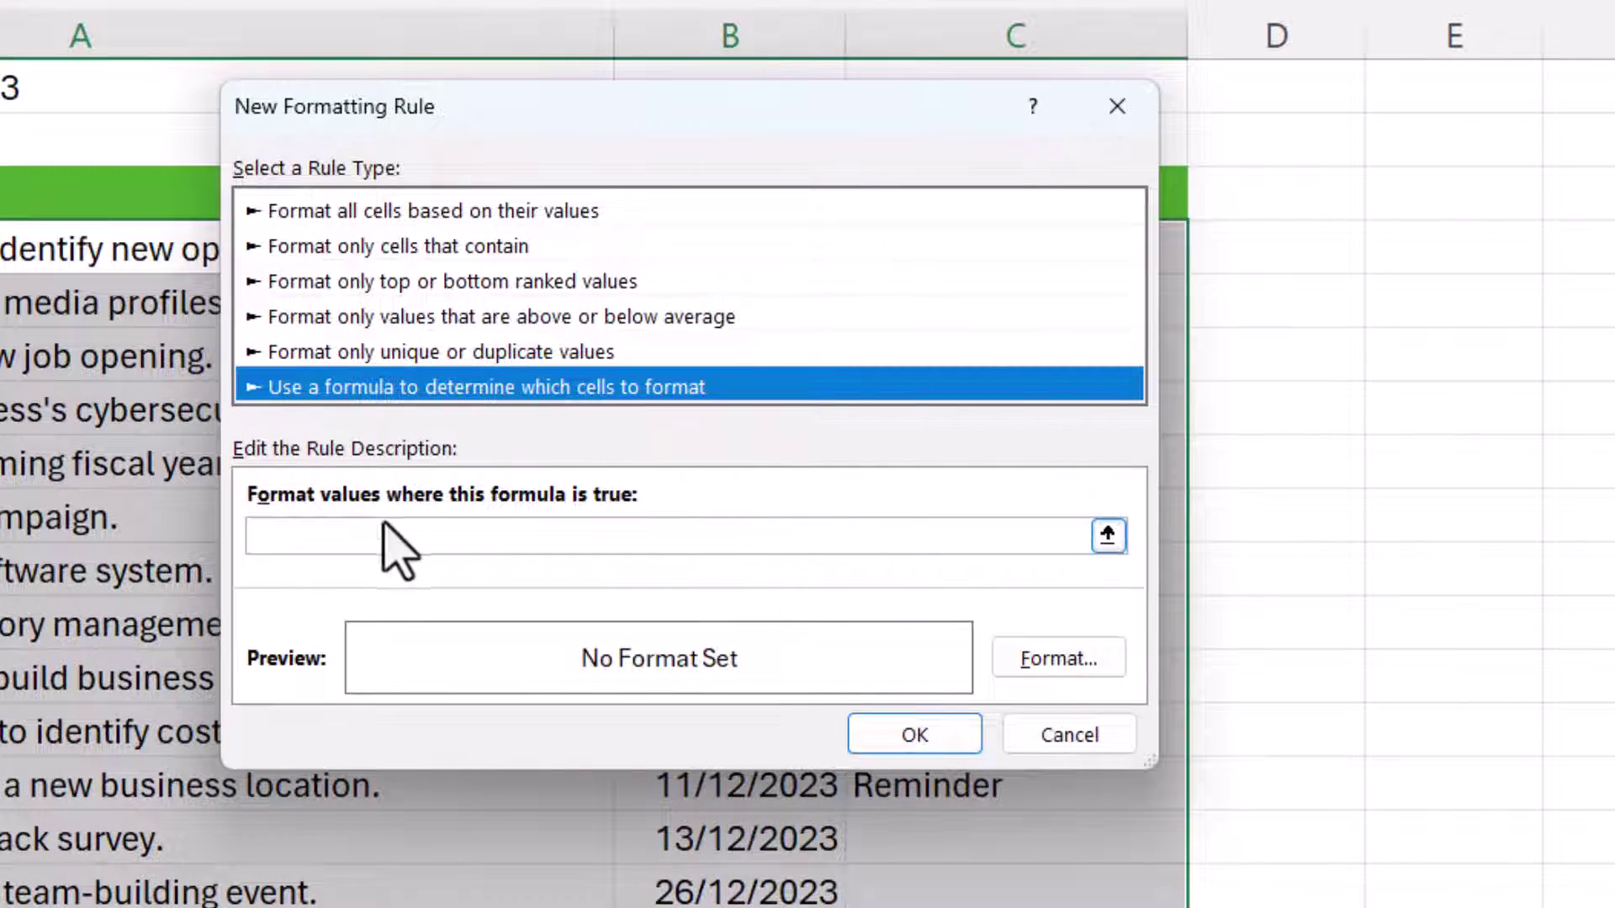
{"action": "left_click", "coordinate": [349, 535]}
{"action": "type", "text": "="}
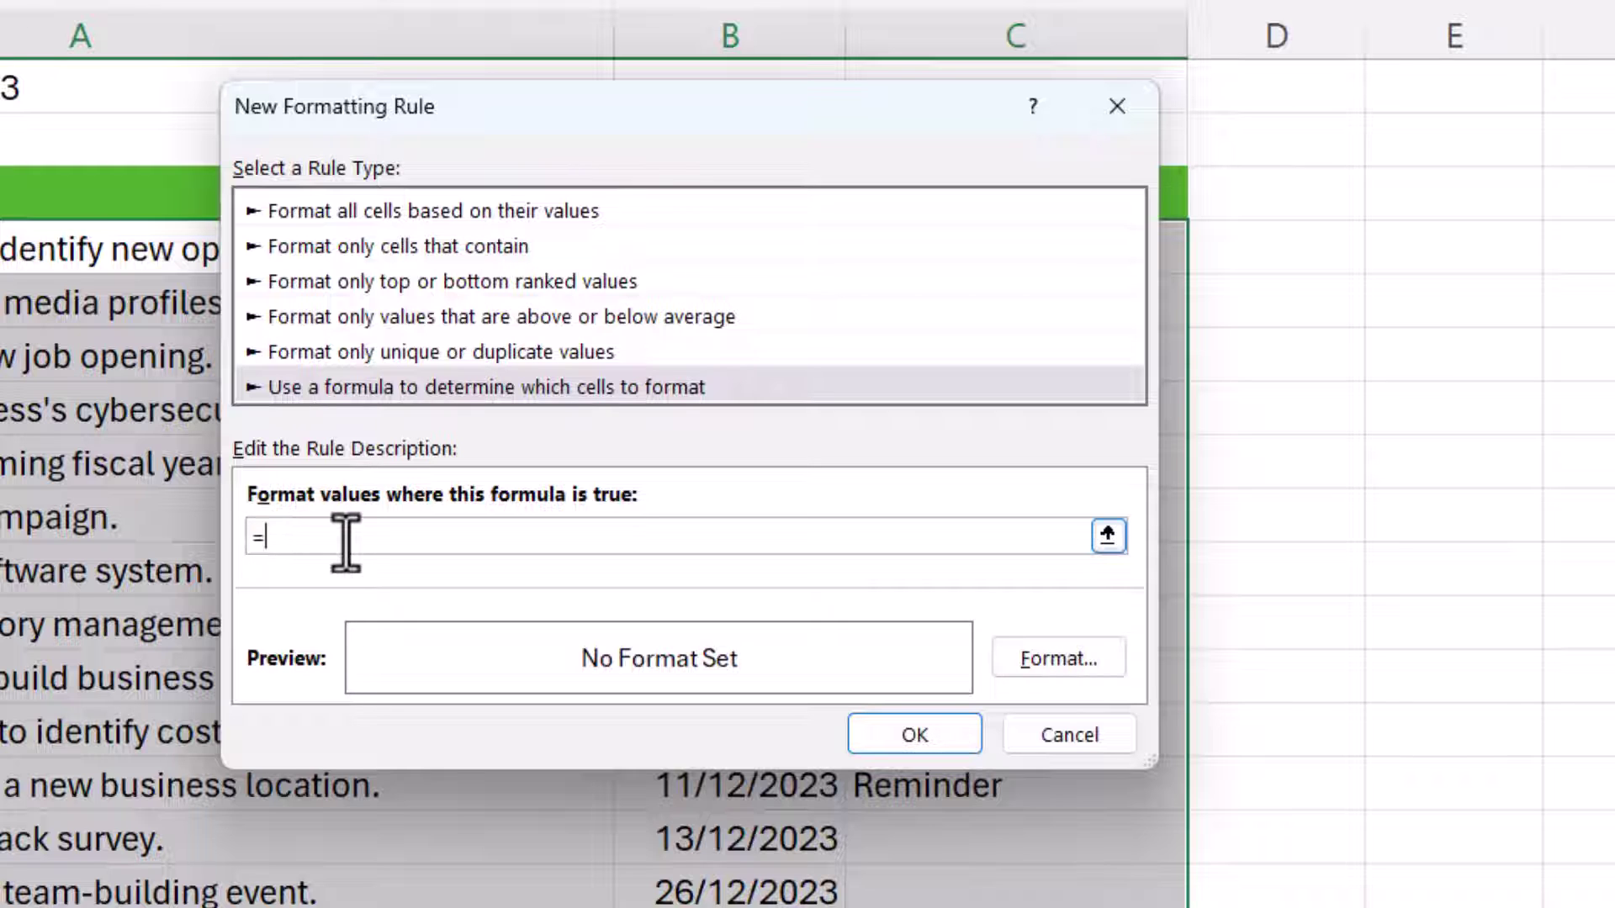
{"action": "key", "text": "ctrl+v"}
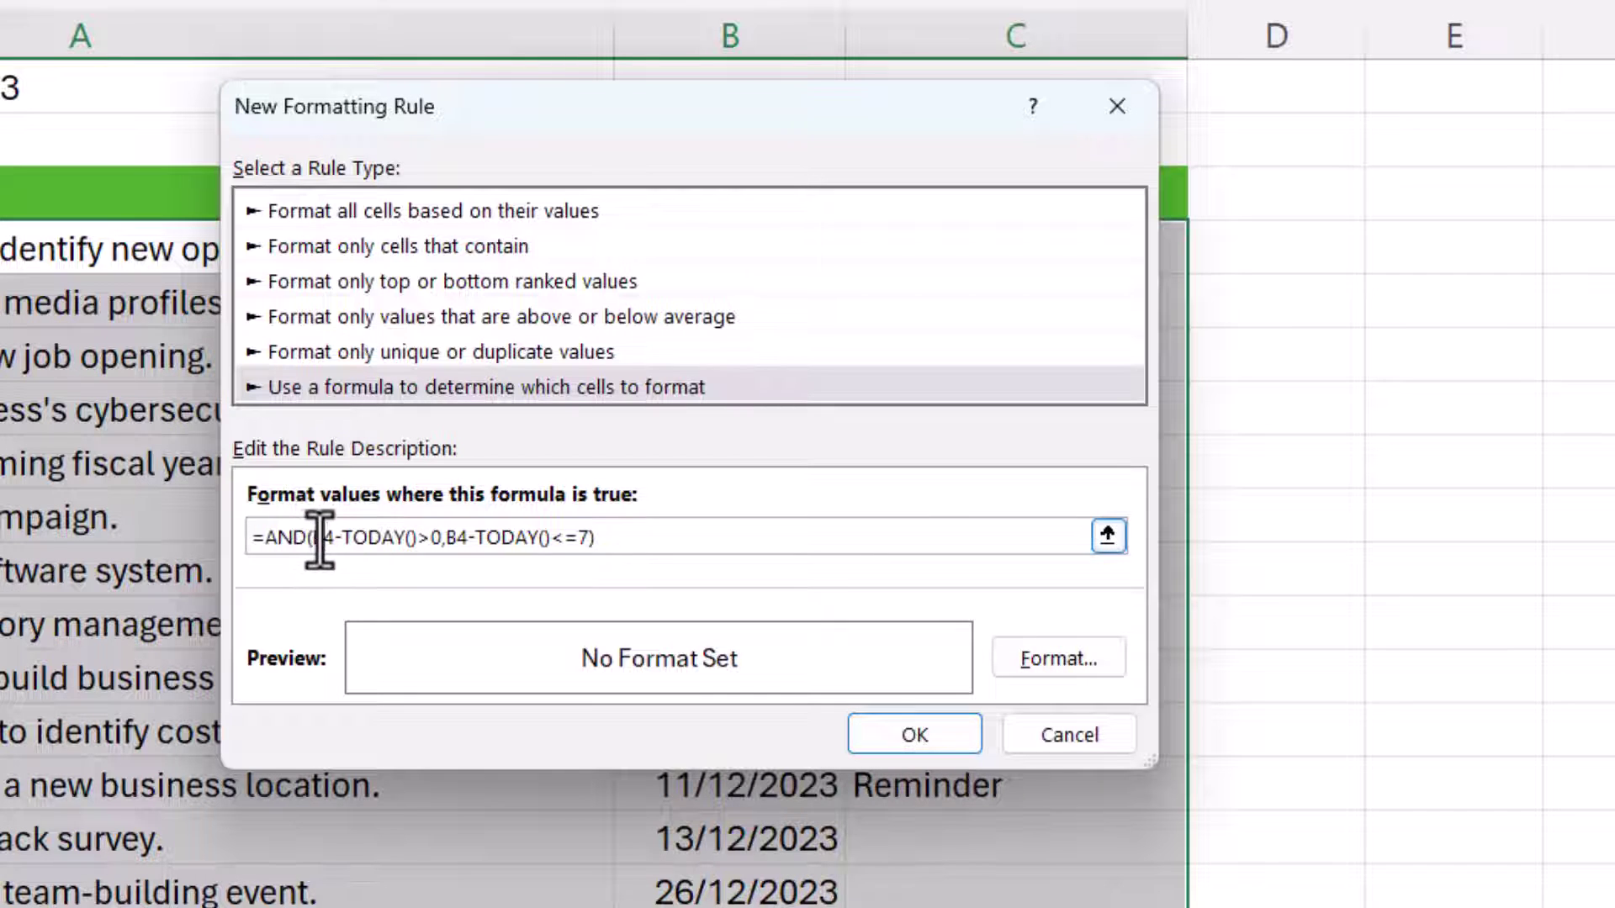
Lock both B4 references in the rule's formula to column B so it reads =AND($B4-TODAY()>0,$B4-TODAY()<=7)
{"action": "left_click", "coordinate": [315, 538]}
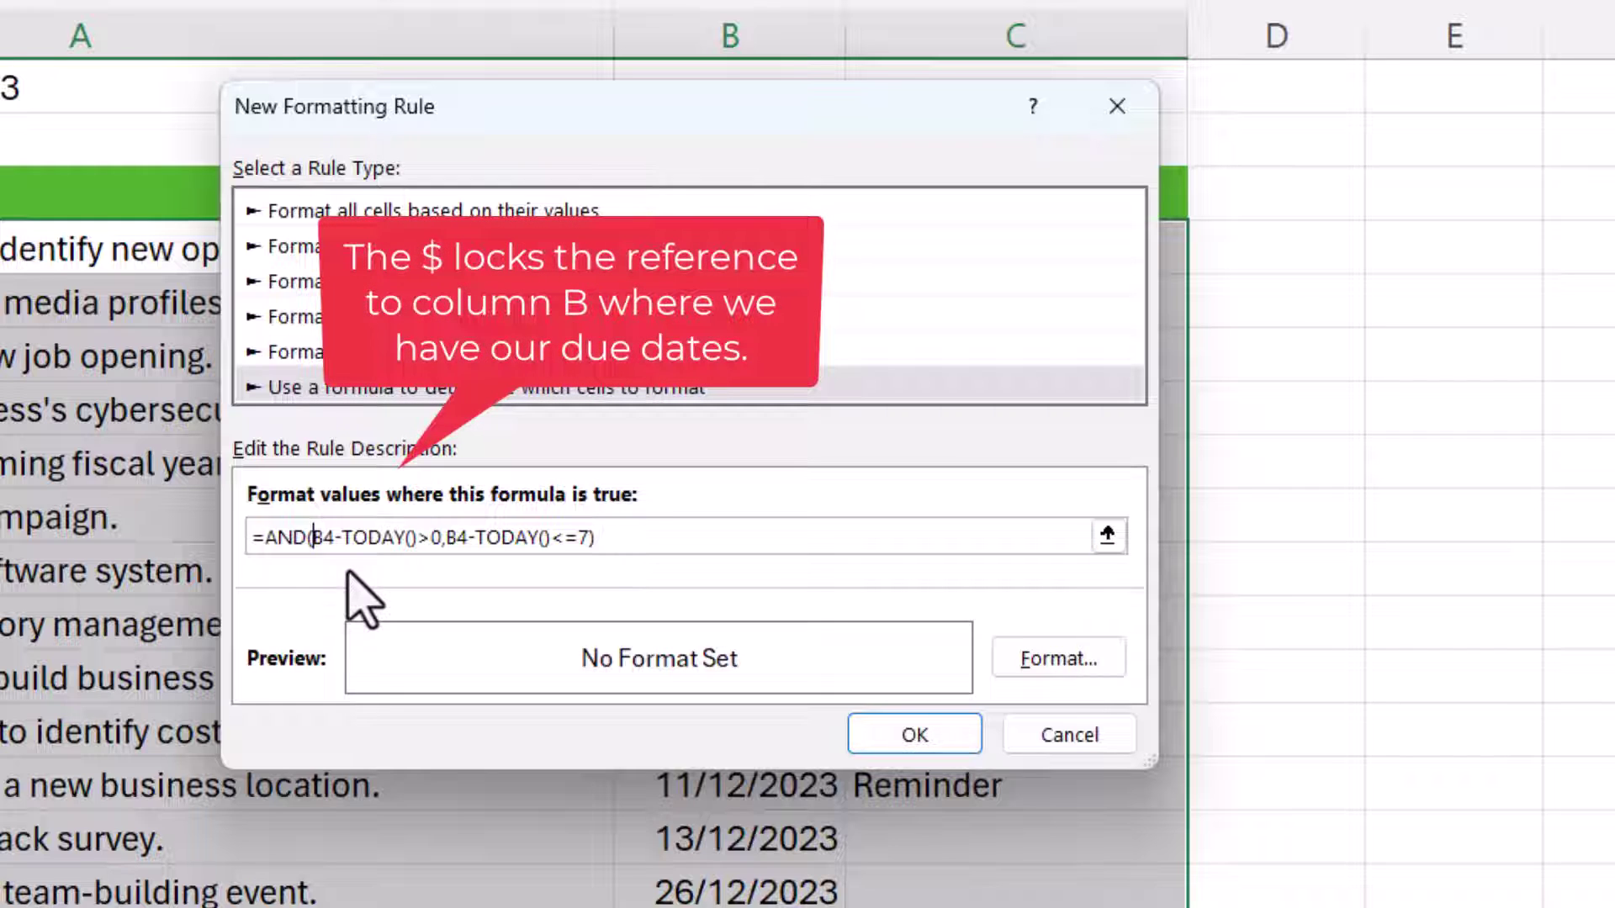
{"action": "type", "text": "$"}
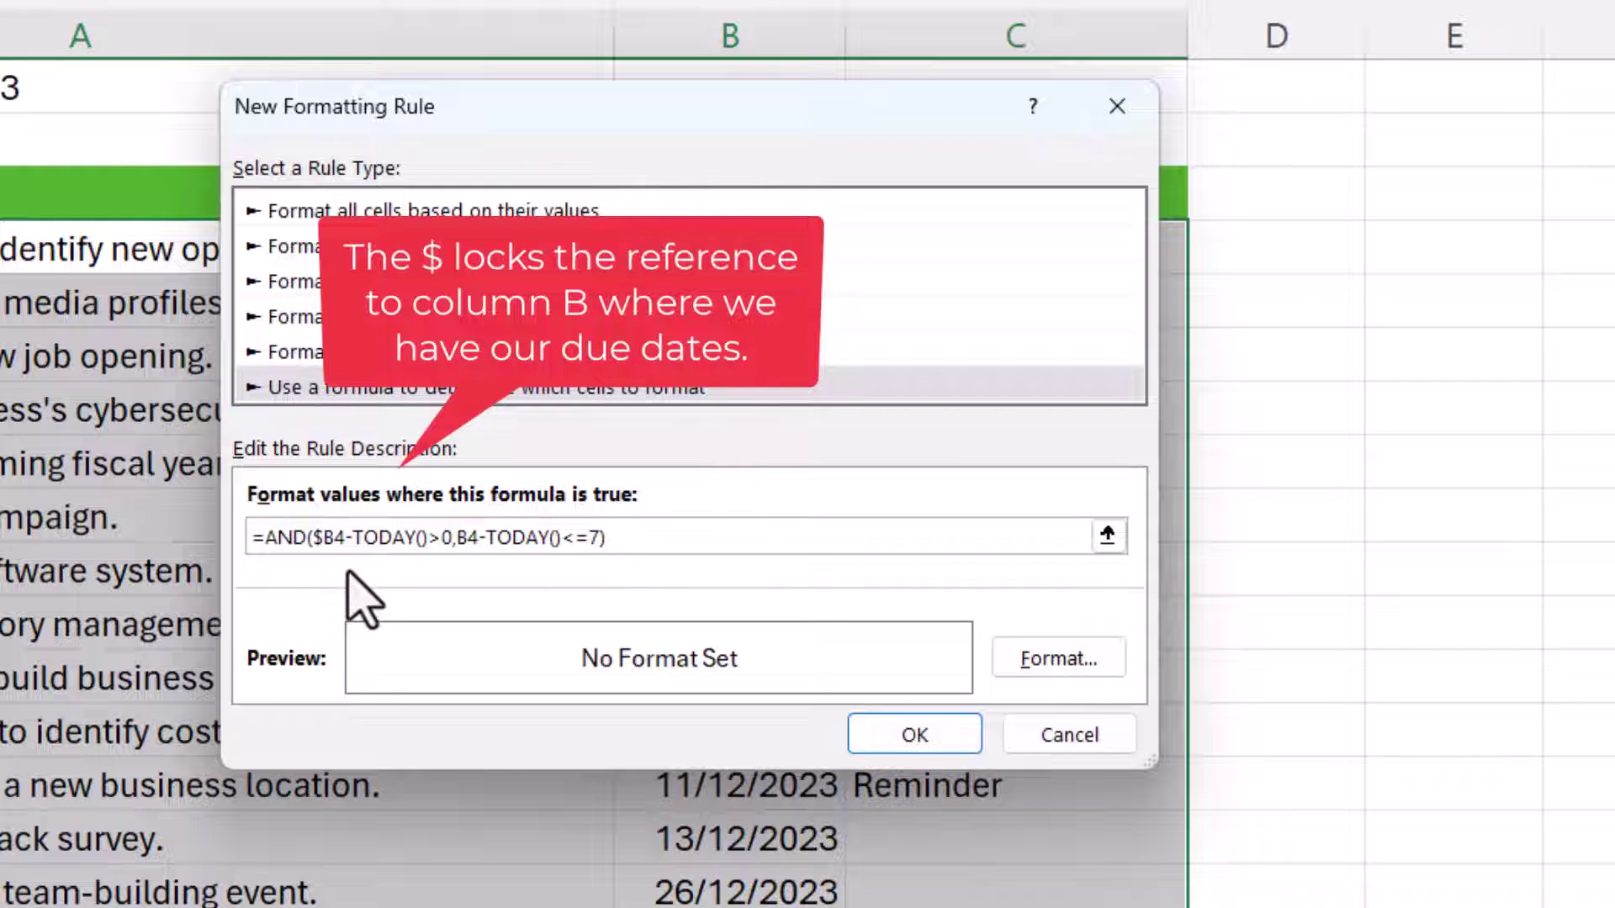
{"action": "left_click", "coordinate": [456, 538]}
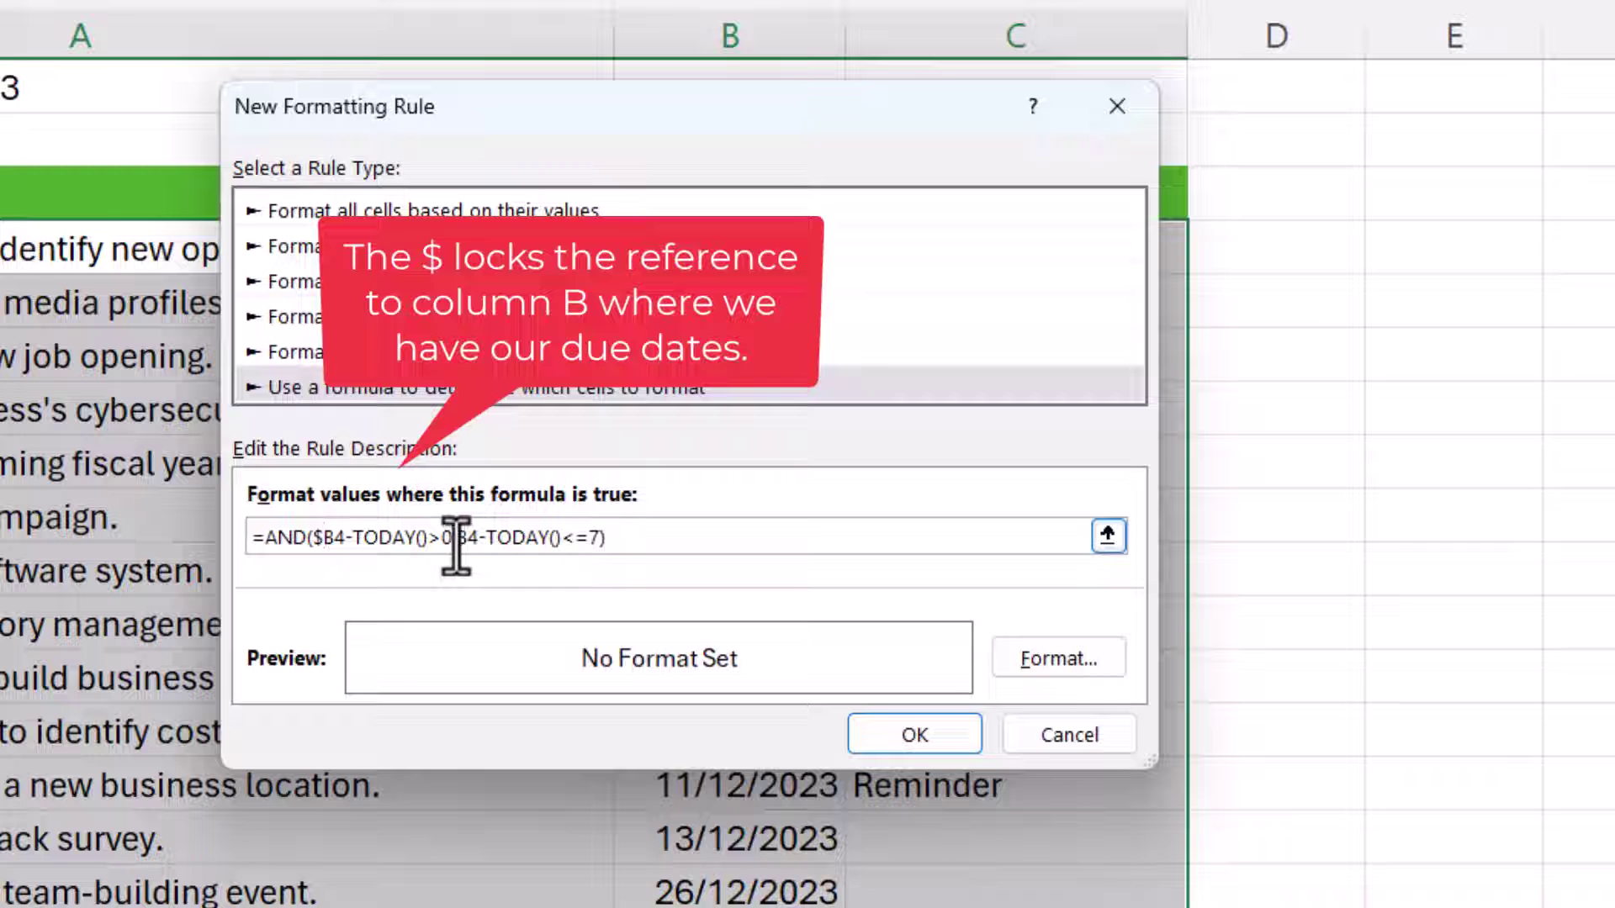
{"action": "type", "text": "$"}
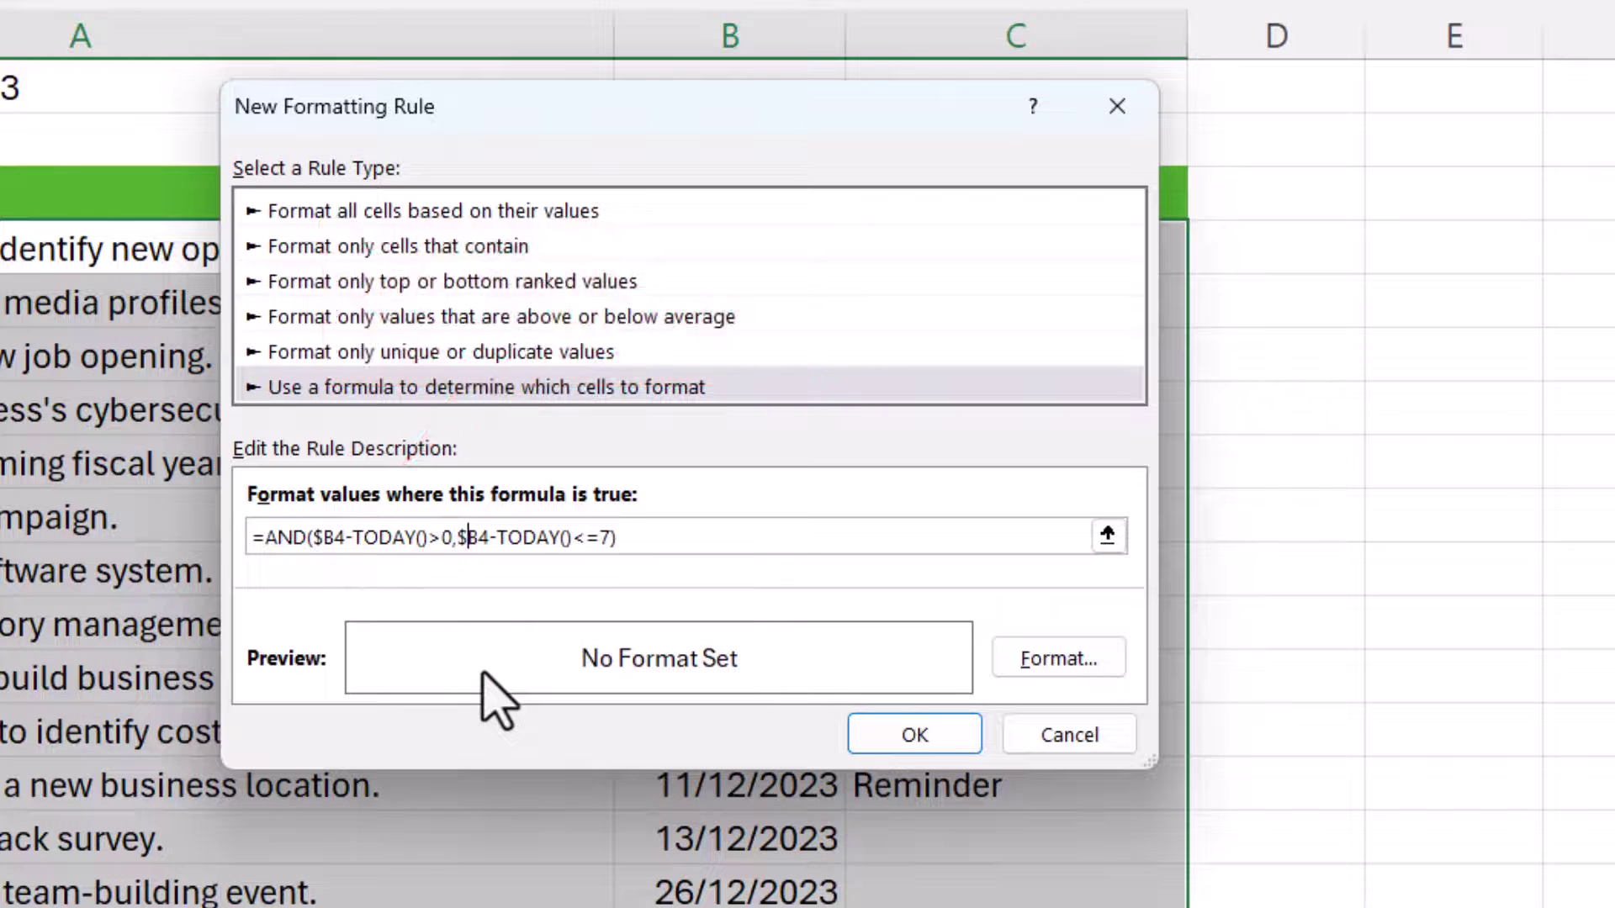
Give the formatting rule a light green background fill and apply it to the selected task rows
{"action": "left_click", "coordinate": [1043, 658]}
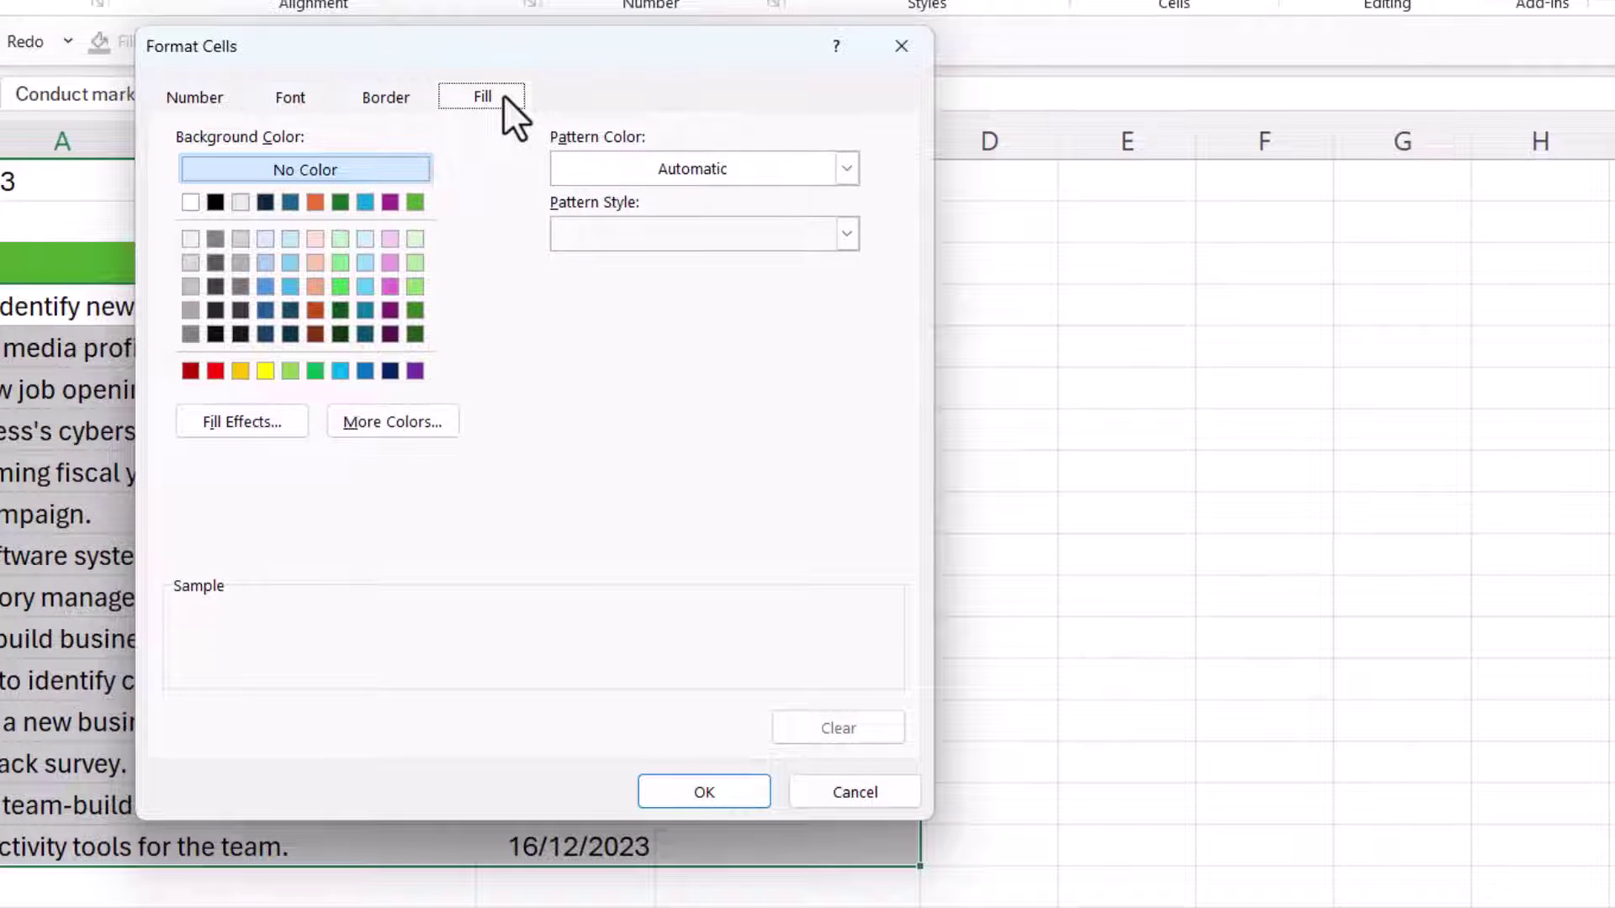
{"action": "left_click", "coordinate": [415, 238]}
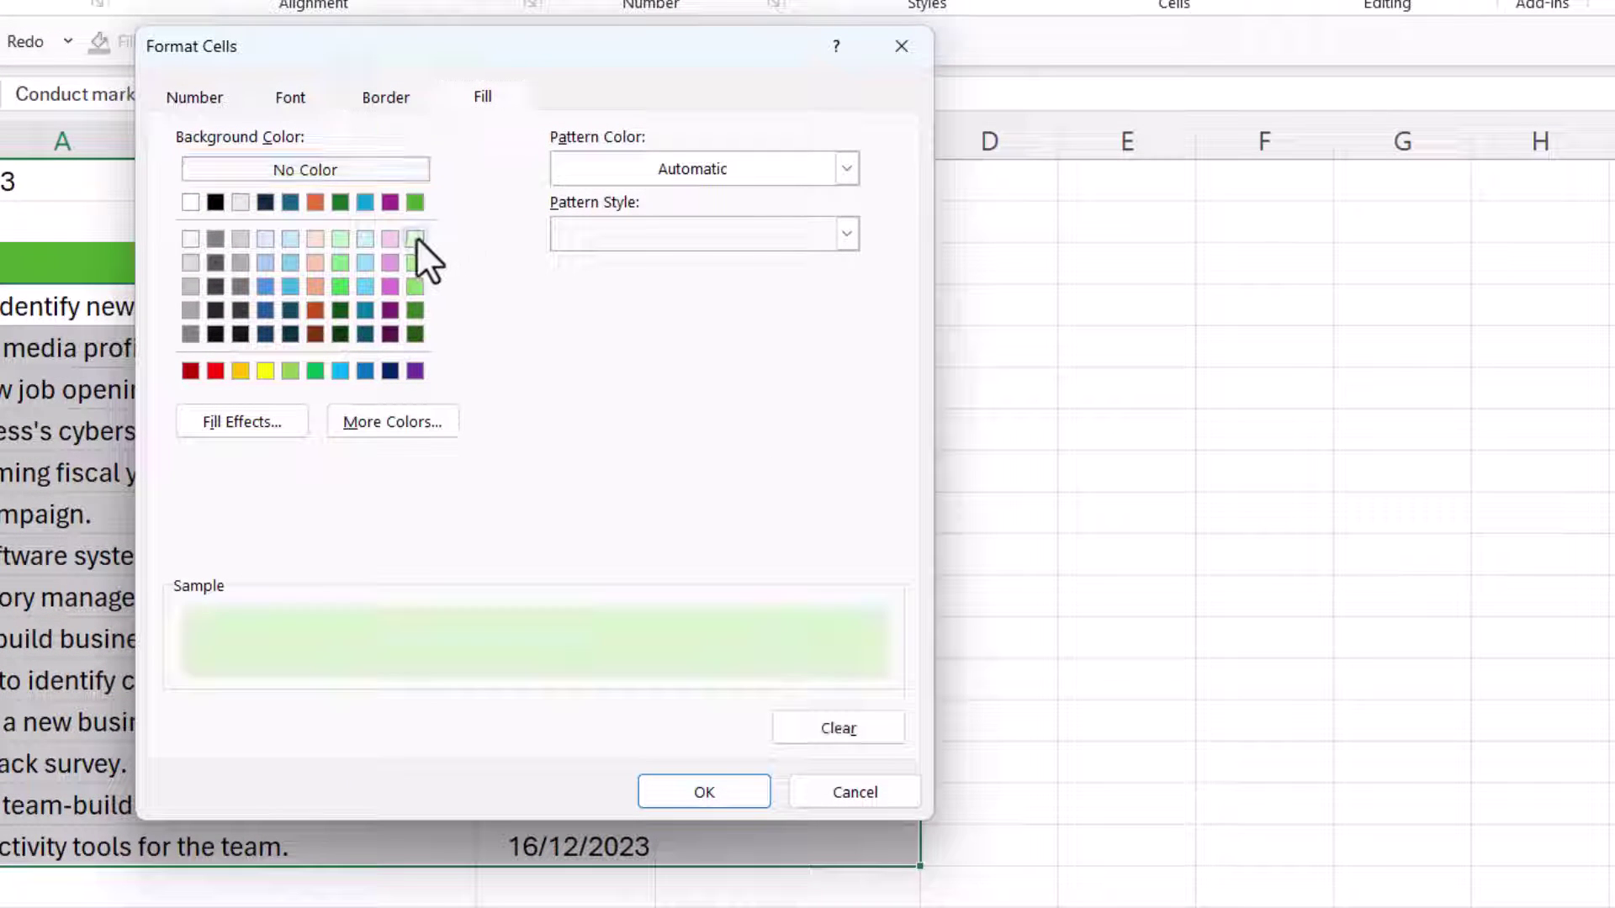
{"action": "left_click", "coordinate": [681, 790]}
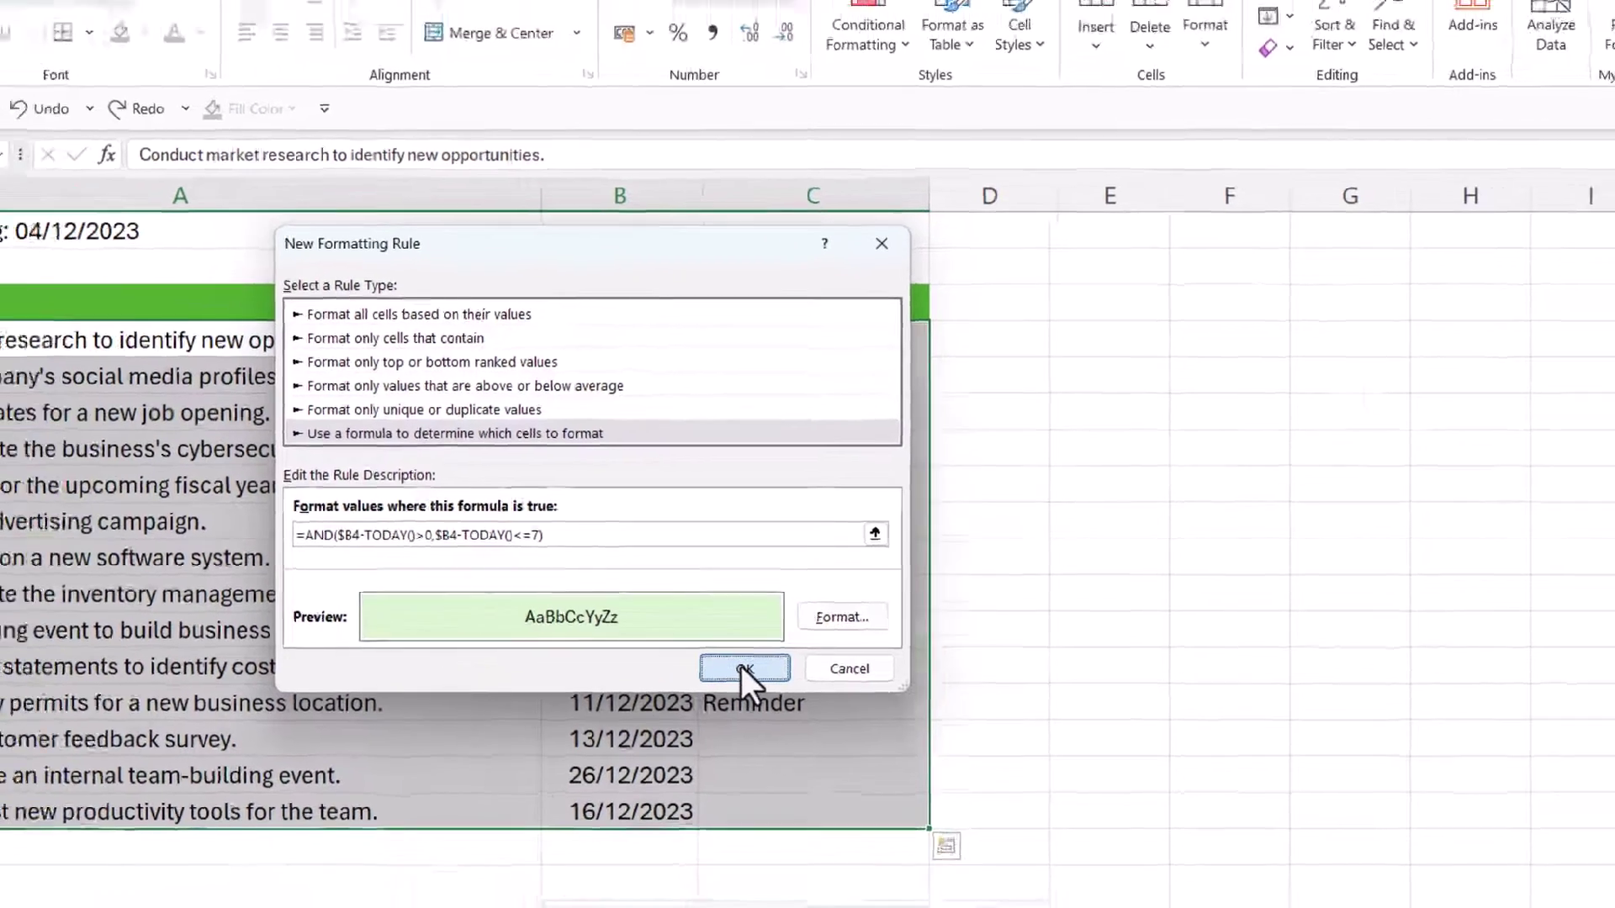
{"action": "left_click", "coordinate": [740, 667]}
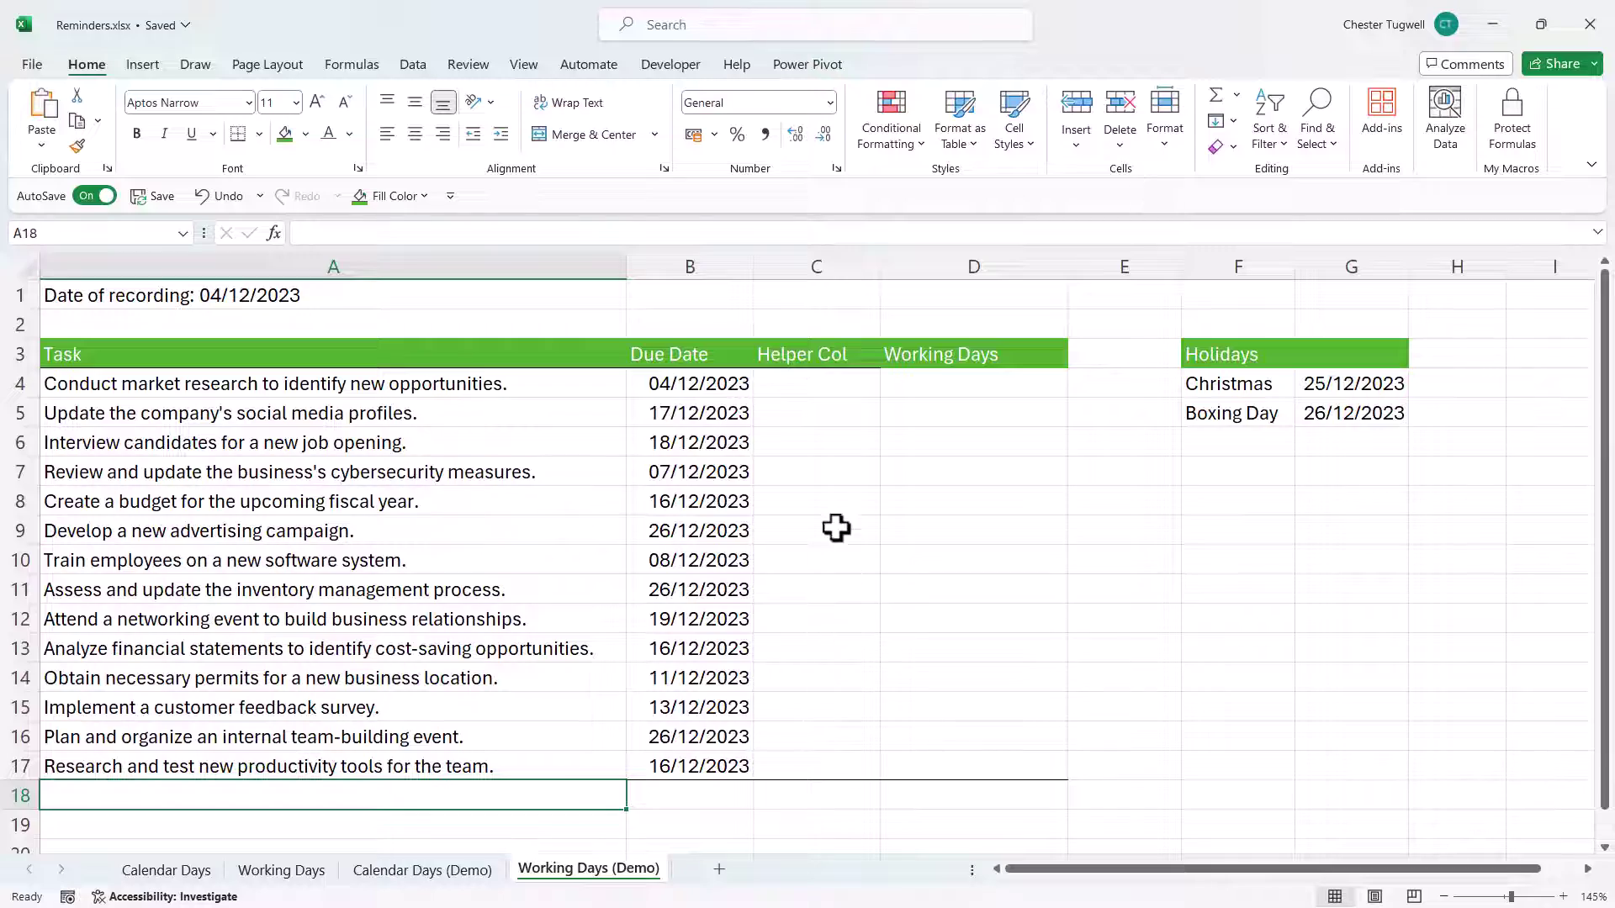
Begin a NETWORKDAYS formula in C4 of the Working Days (Demo) sheet, with TODAY() as start date and B4 as end date
{"action": "left_click", "coordinate": [817, 413]}
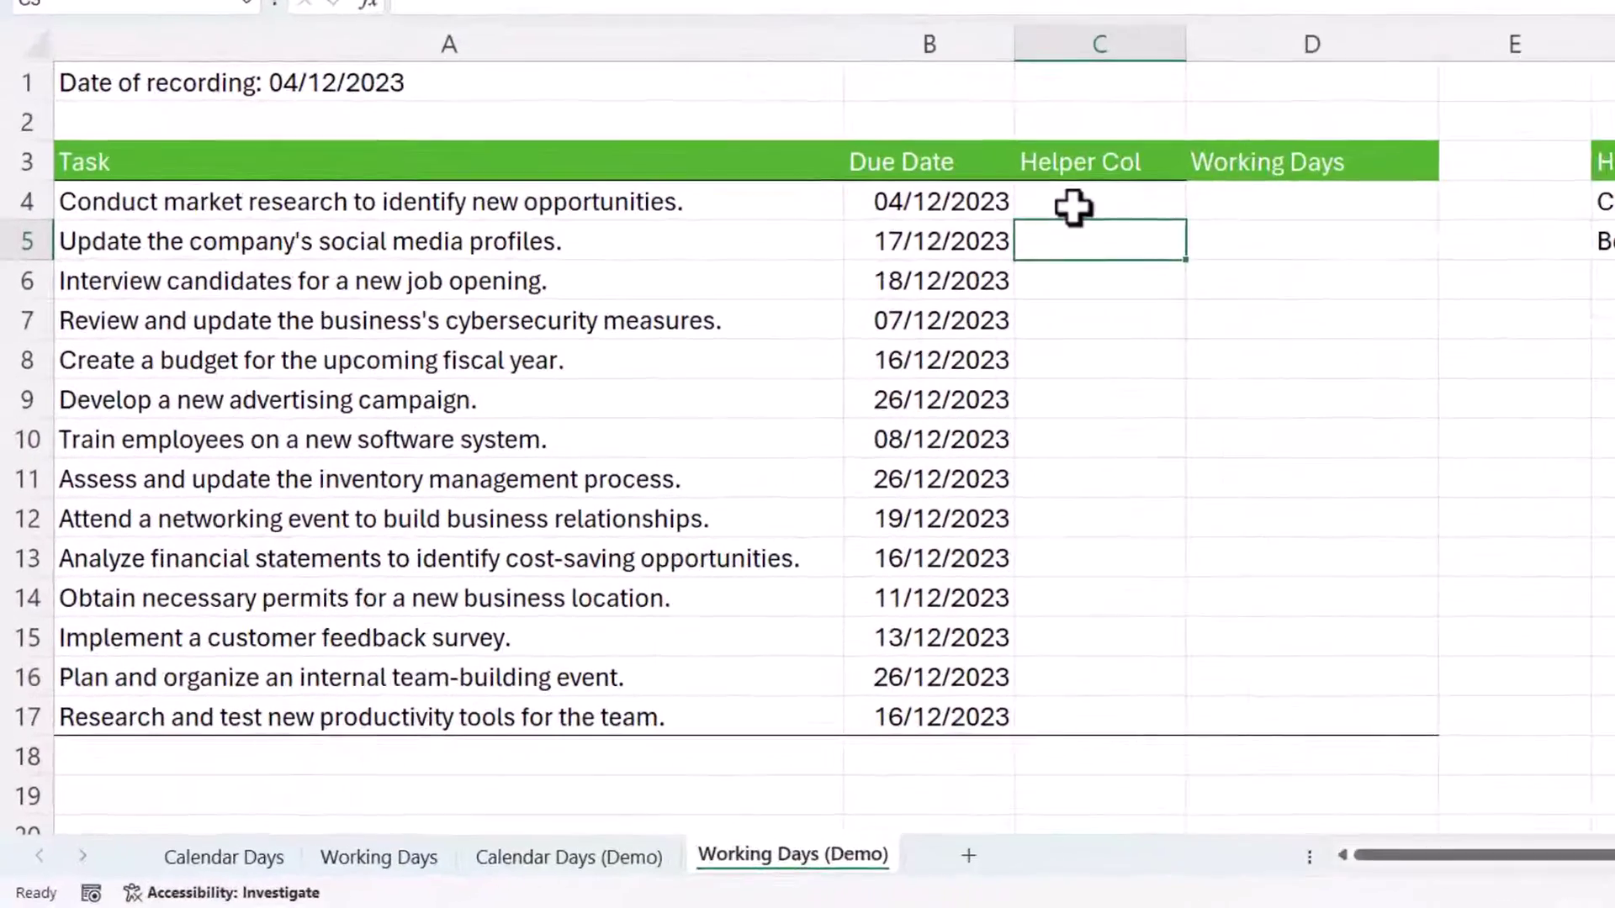
{"action": "left_click", "coordinate": [820, 384]}
{"action": "type", "text": "=ne"}
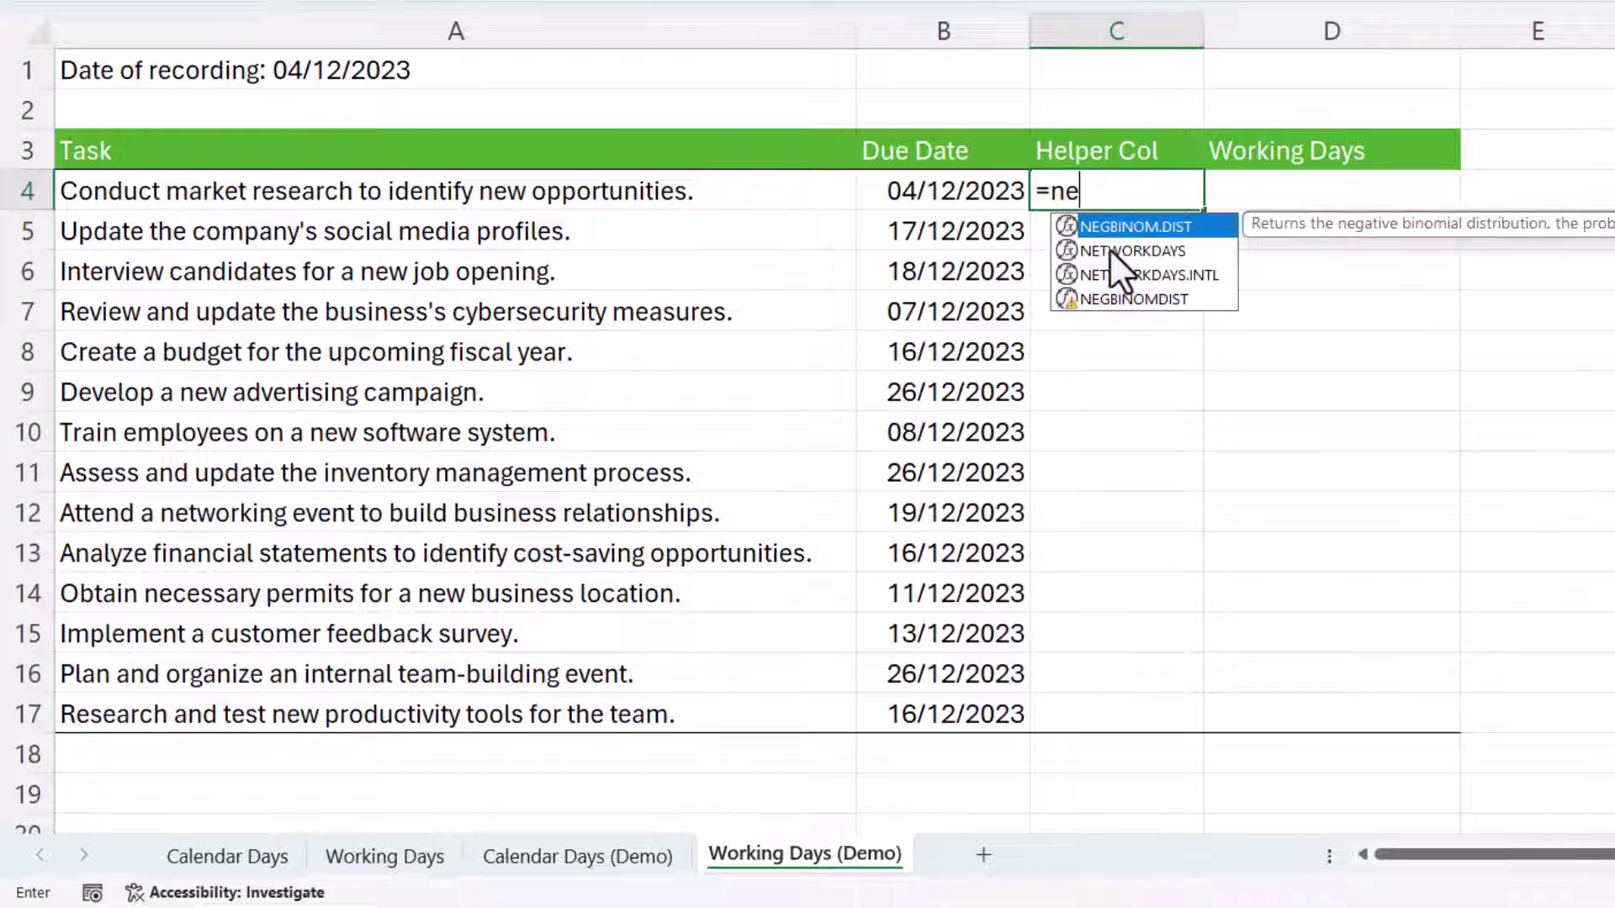
{"action": "double_click", "coordinate": [1108, 249]}
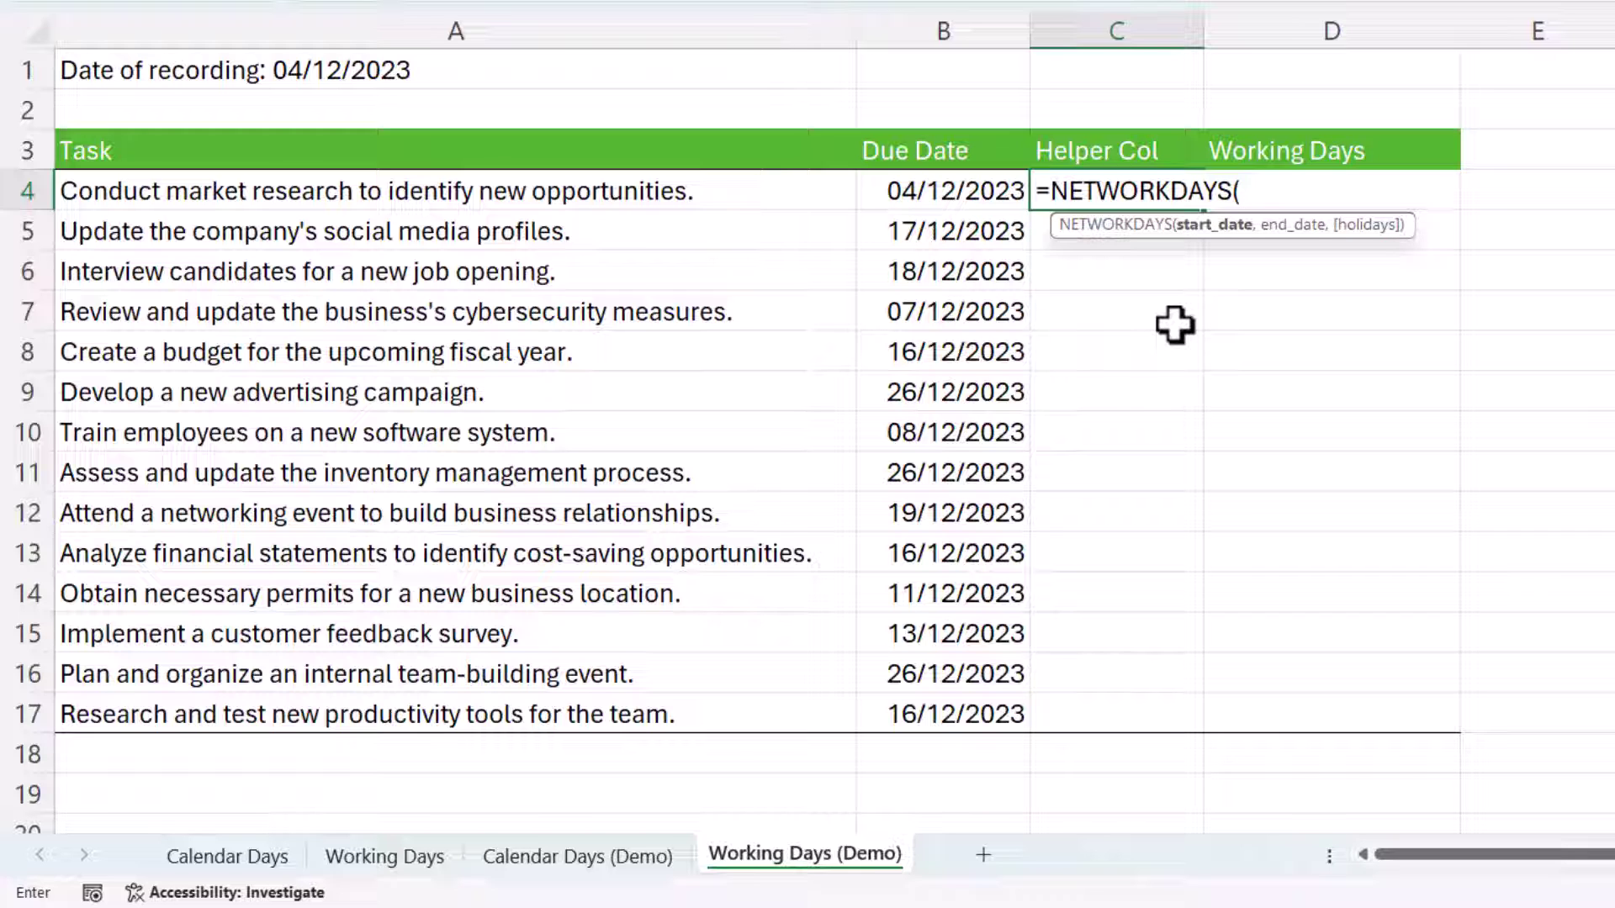
{"action": "type", "text": "TOD"}
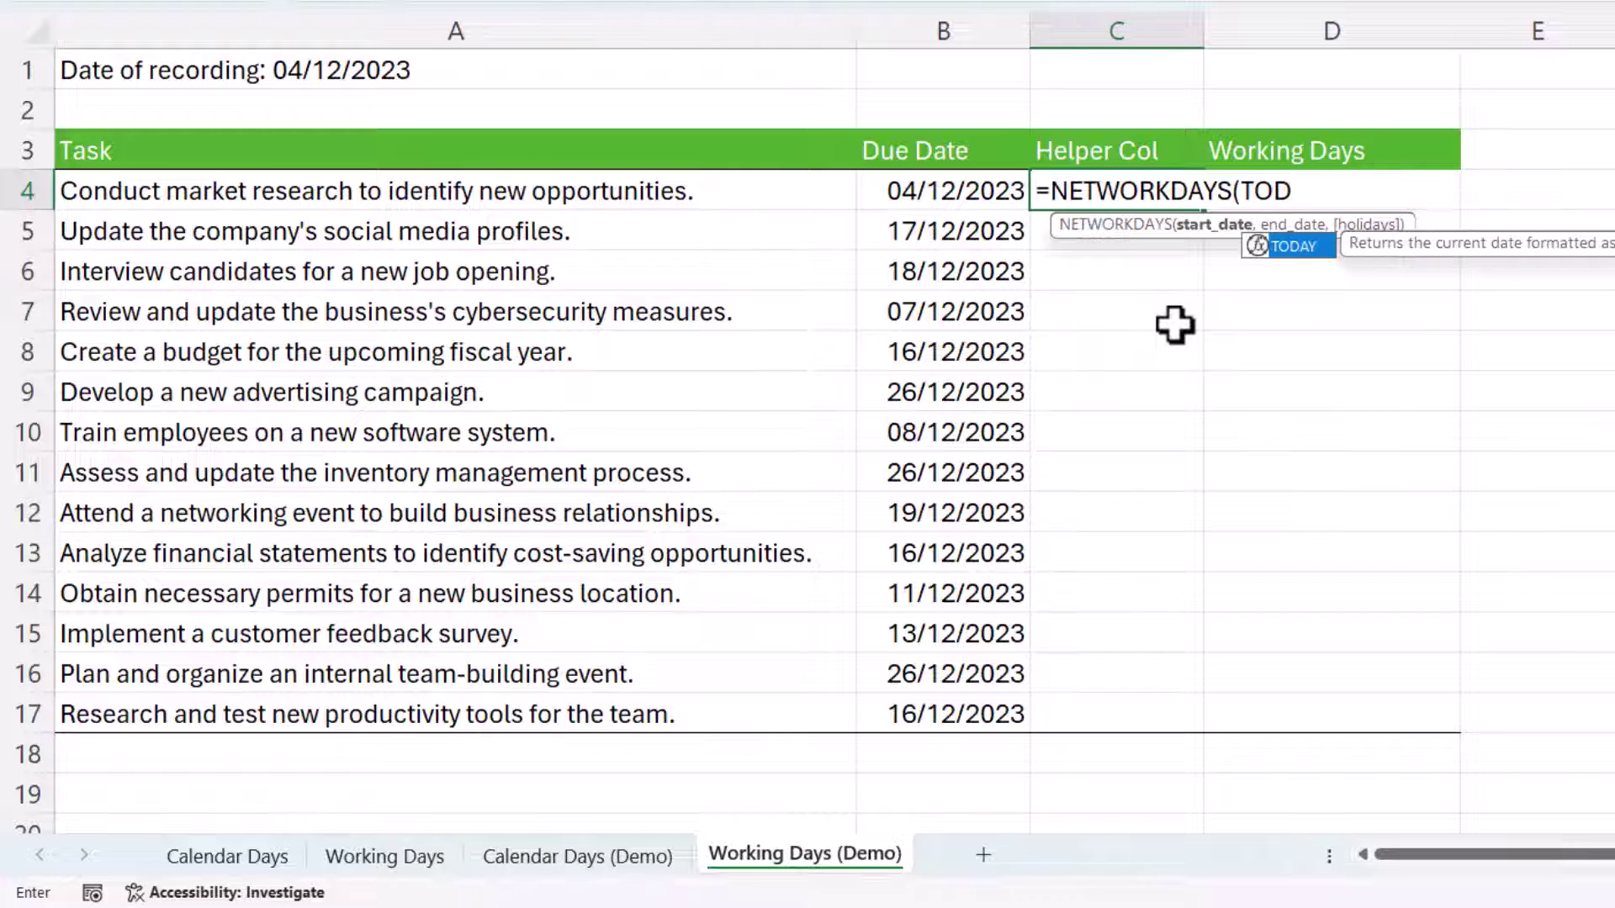
{"action": "type", "text": "AY()"}
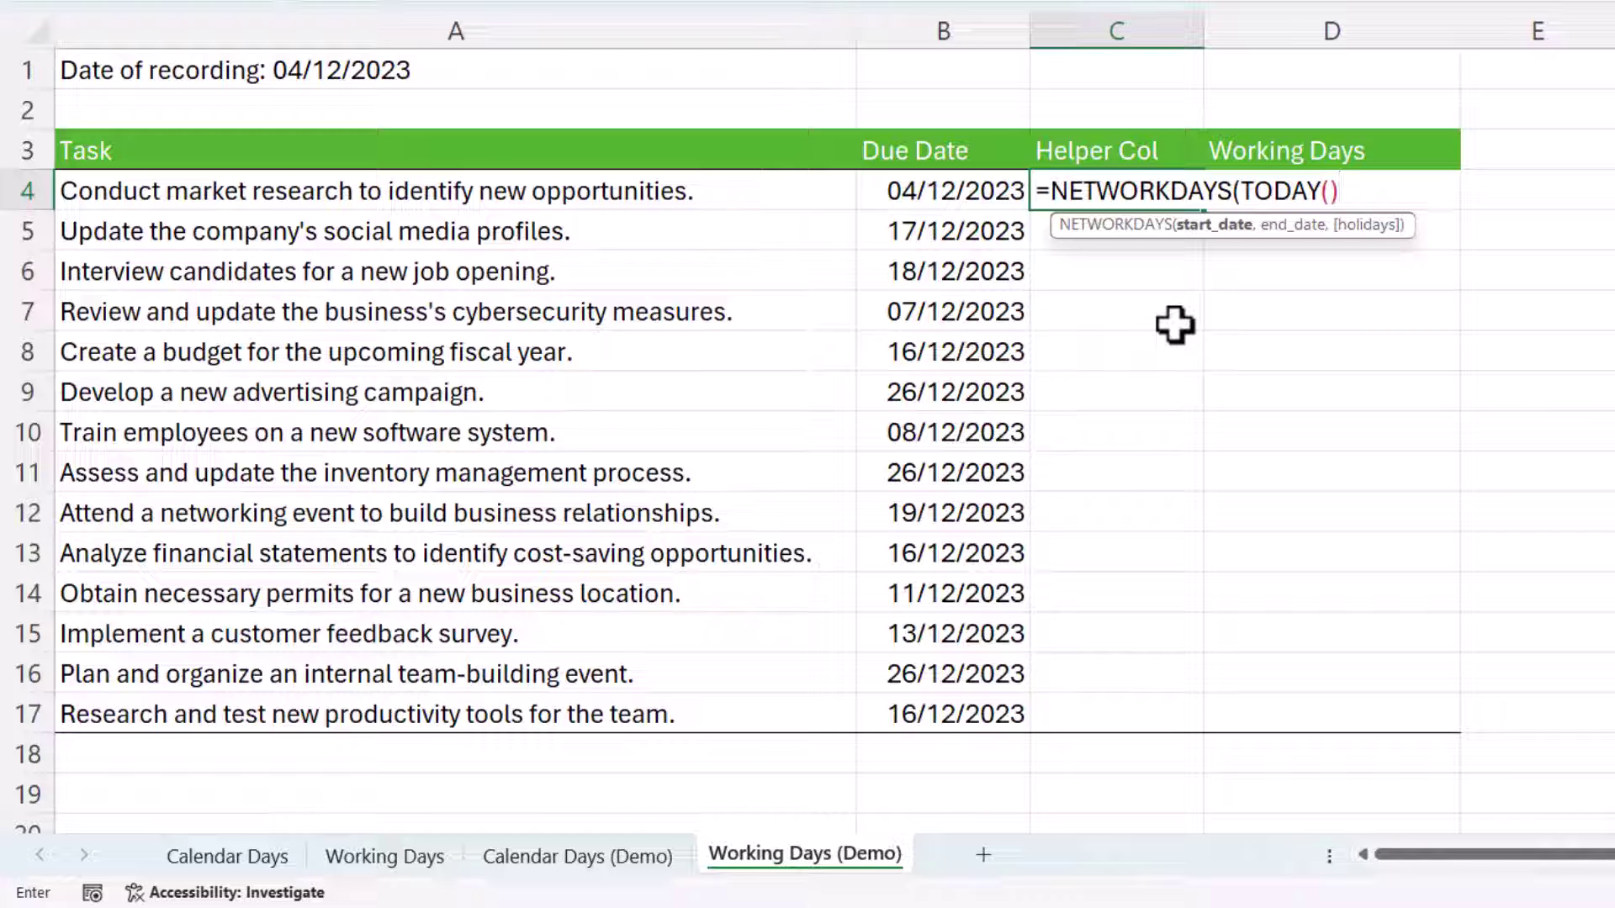
{"action": "type", "text": ","}
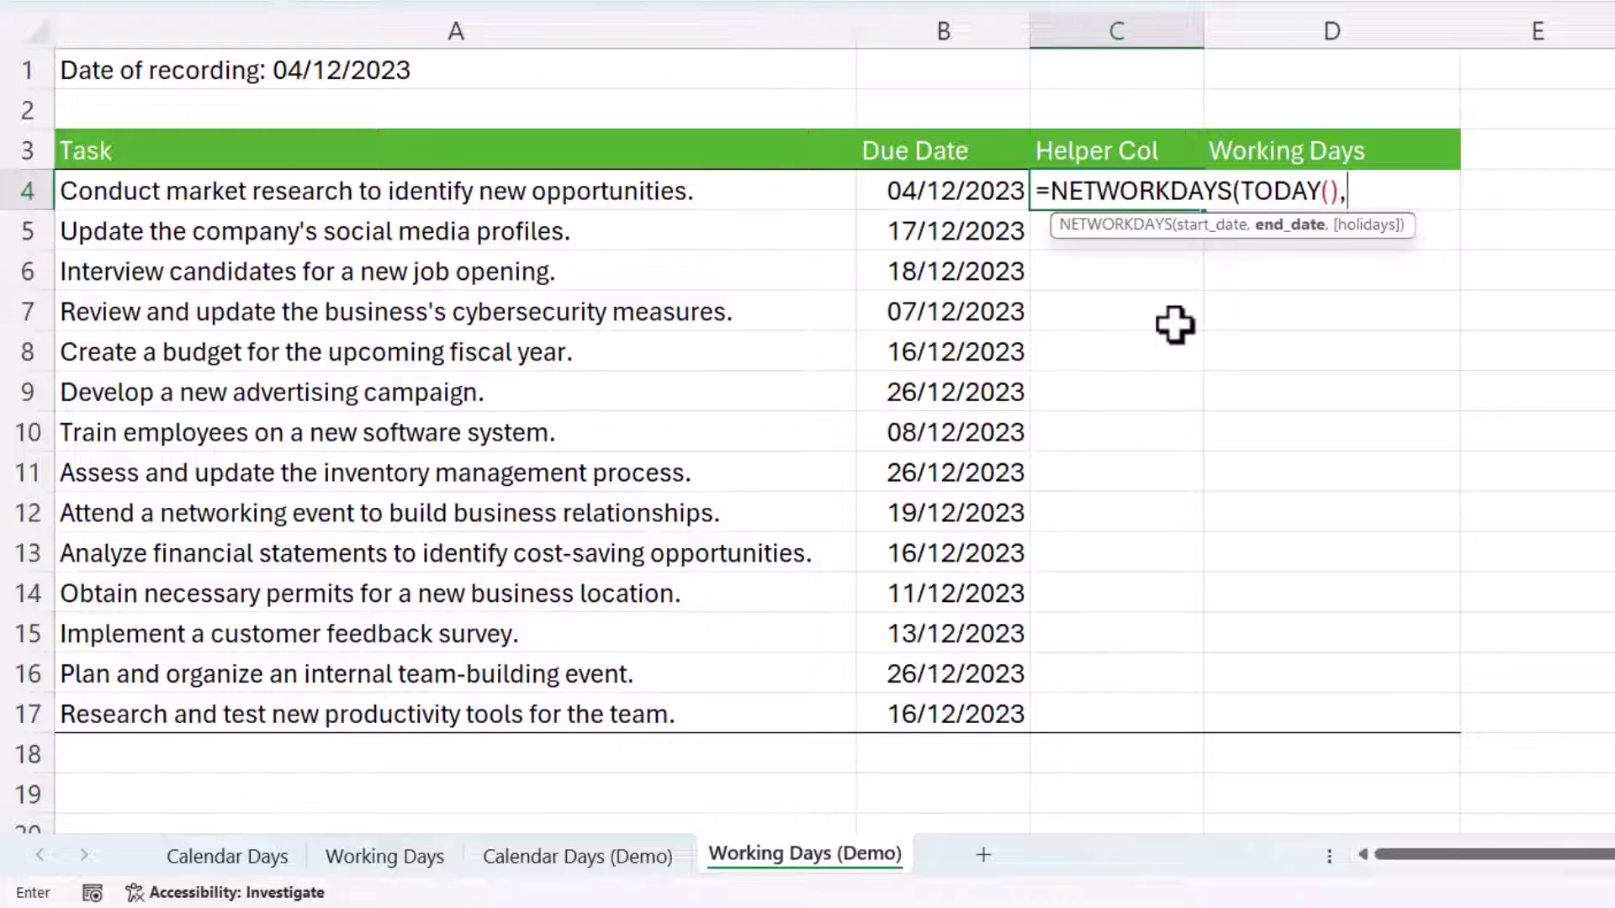
{"action": "left_click", "coordinate": [932, 187]}
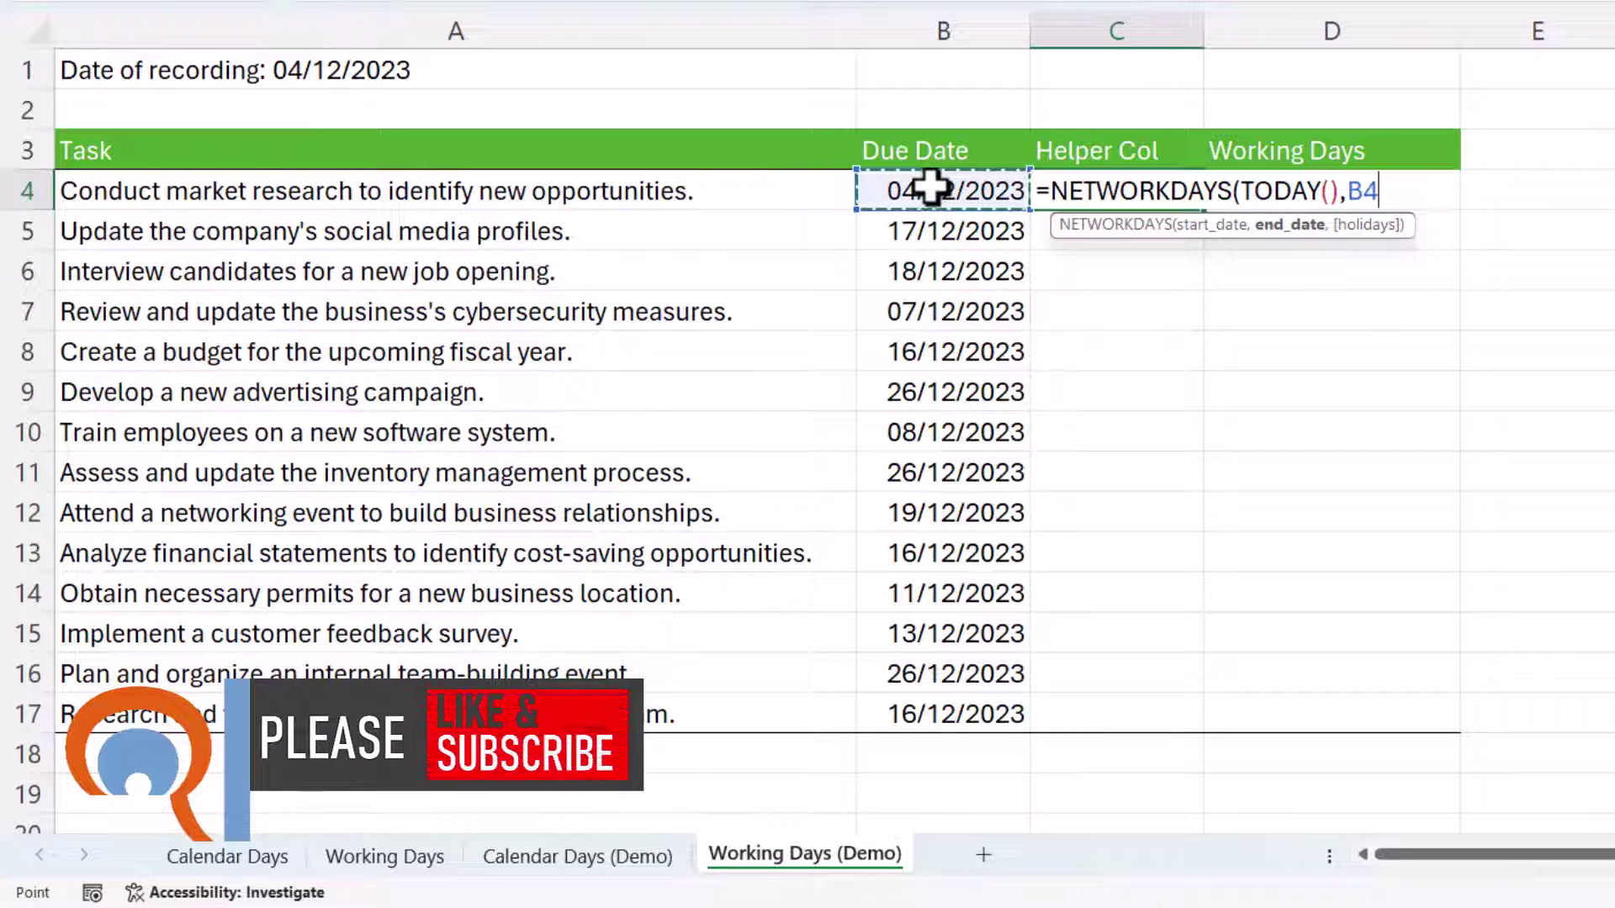
Add the absolute holiday range $G$4:$G$5 as the third NETWORKDAYS argument and enter the formula in C4
{"action": "type", "text": ","}
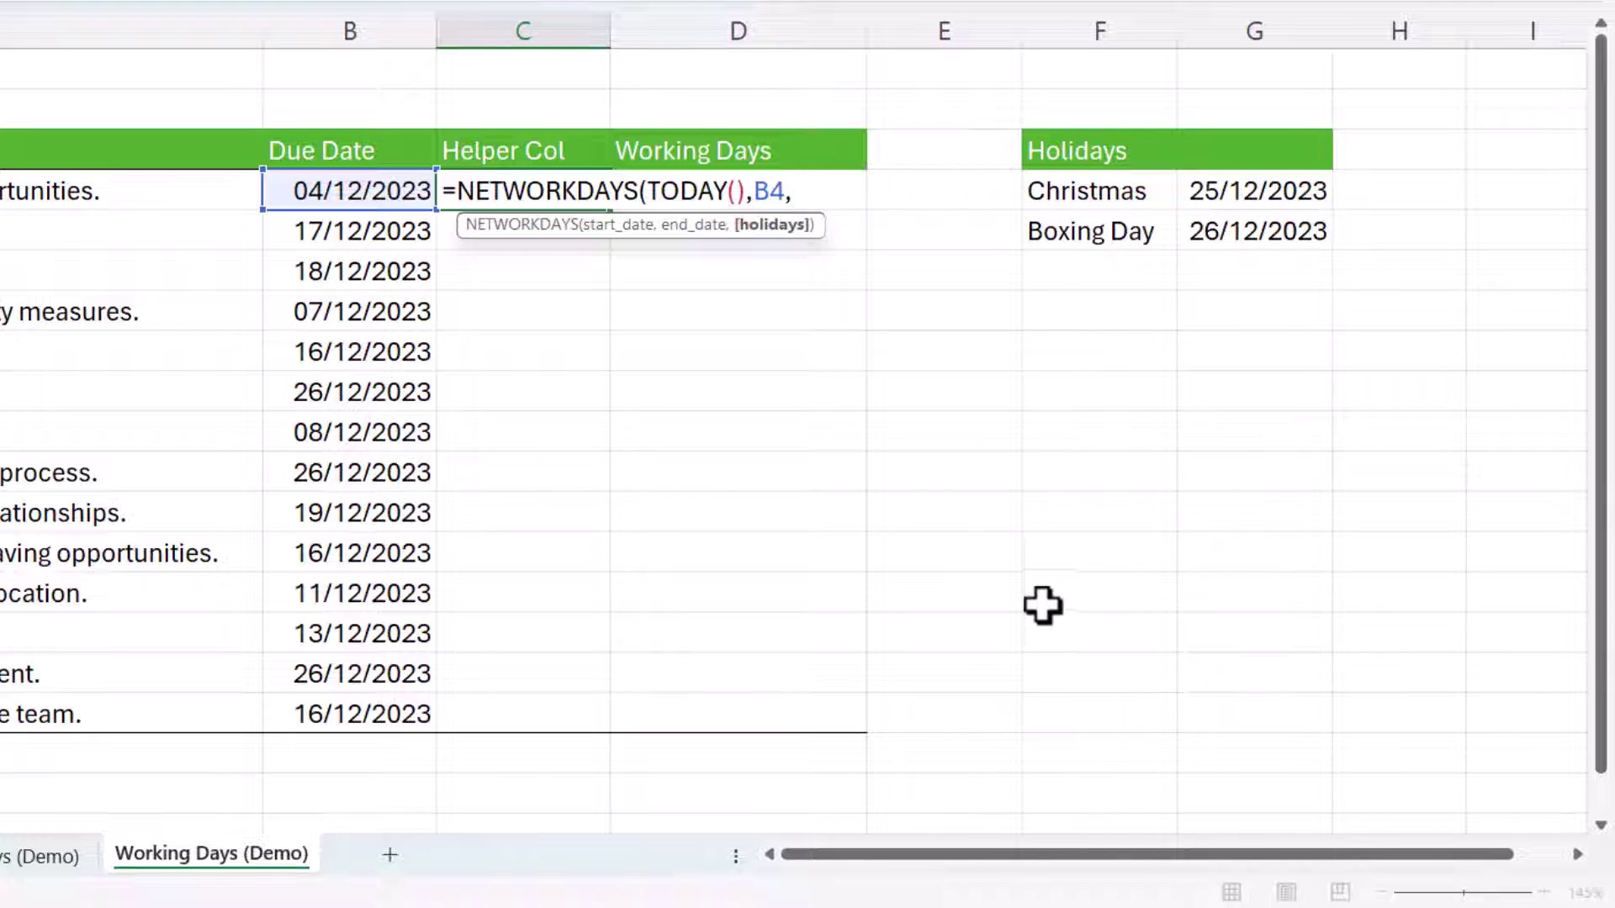
{"action": "left_click_drag", "start_coordinate": [1233, 185], "coordinate": [1229, 241]}
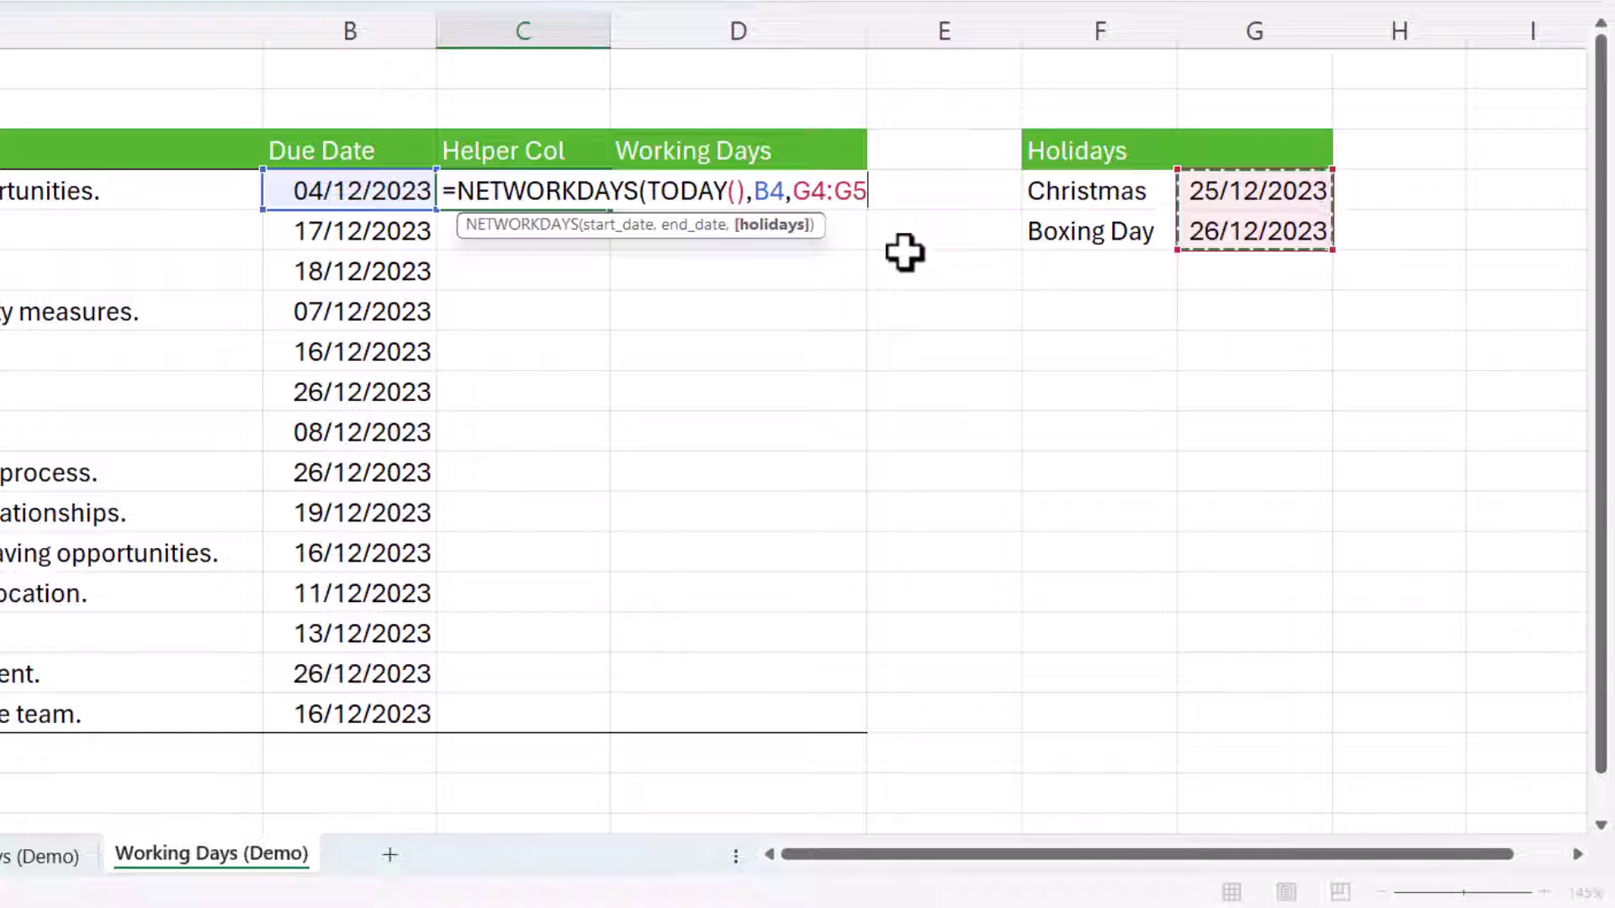
{"action": "key", "text": "F4"}
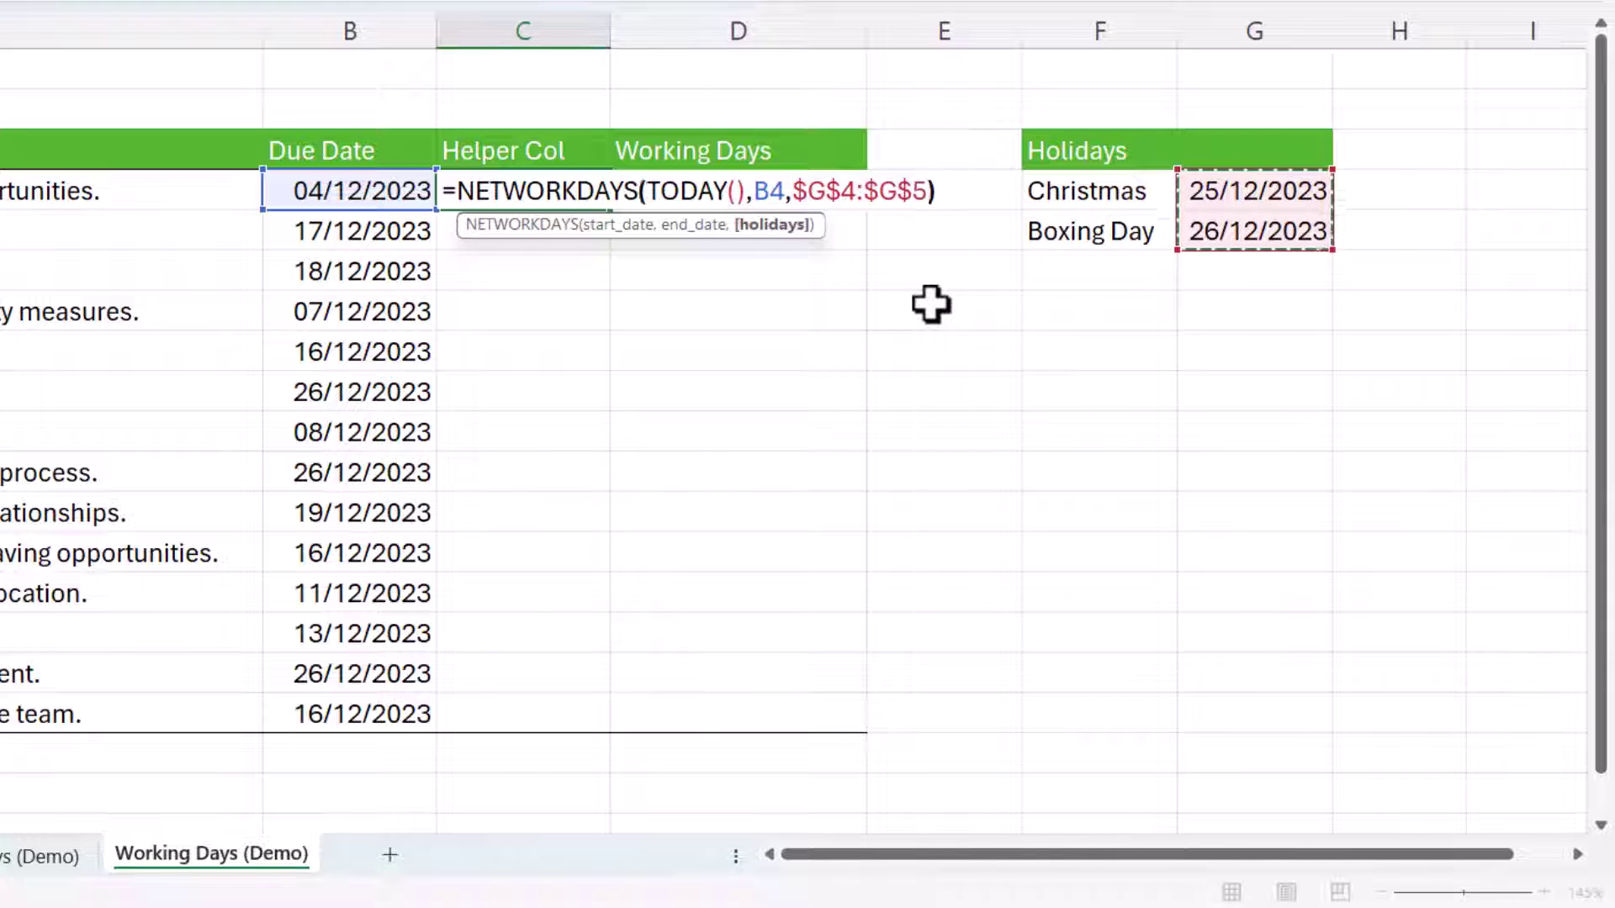
{"action": "key", "text": "Return"}
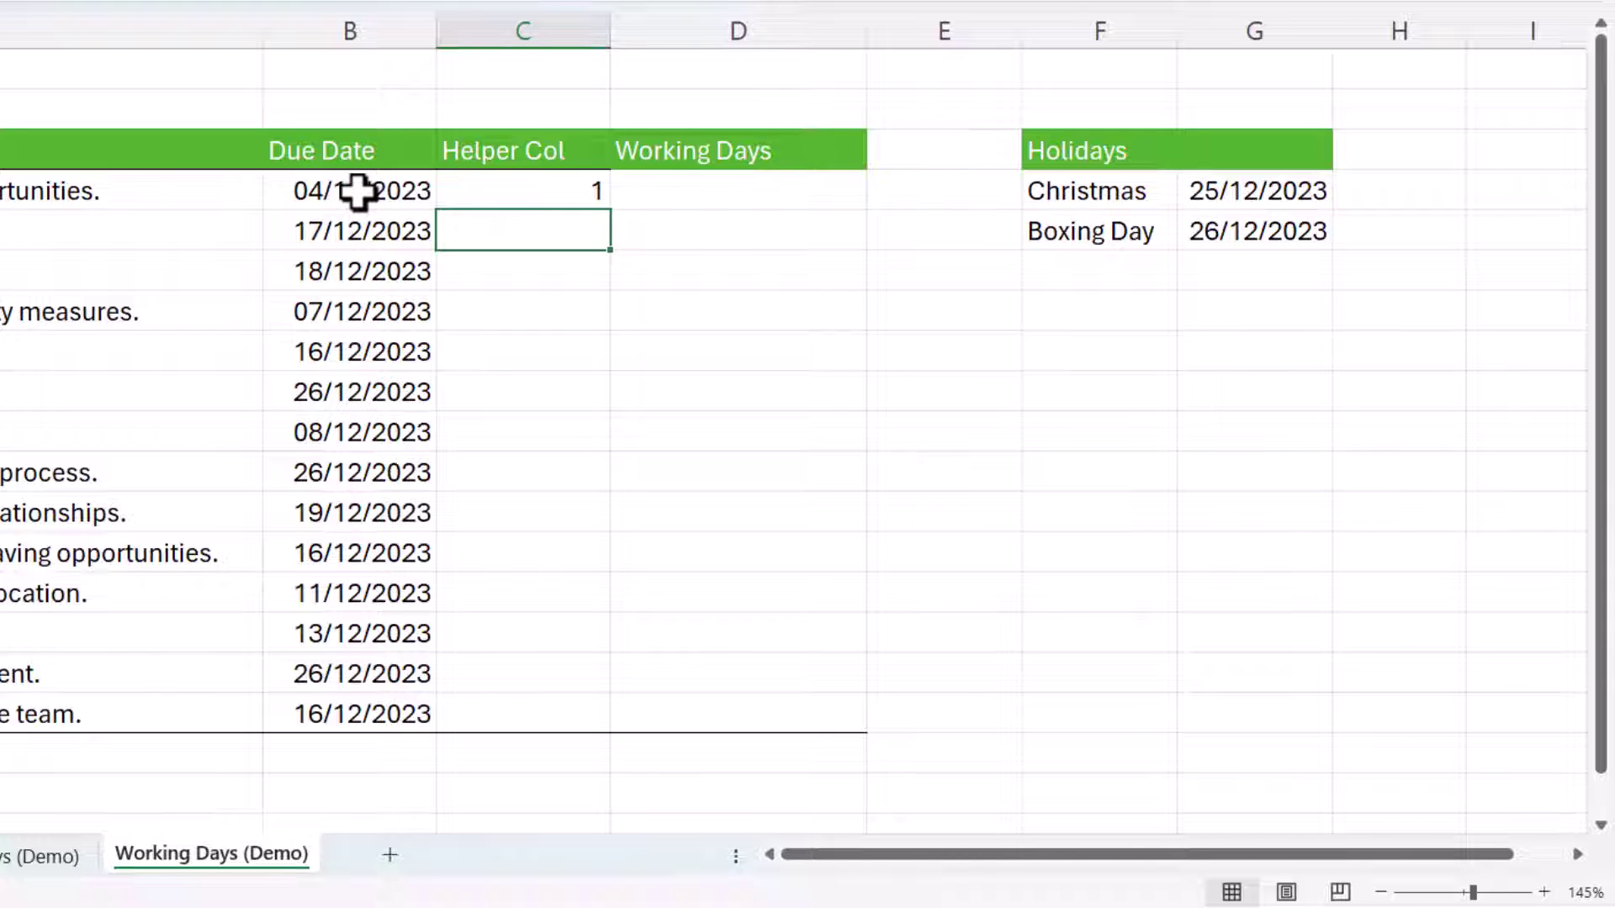
Append -1 to the NETWORKDAYS formula in C4 and fill it down the Helper Col column
{"action": "double_click", "coordinate": [577, 191]}
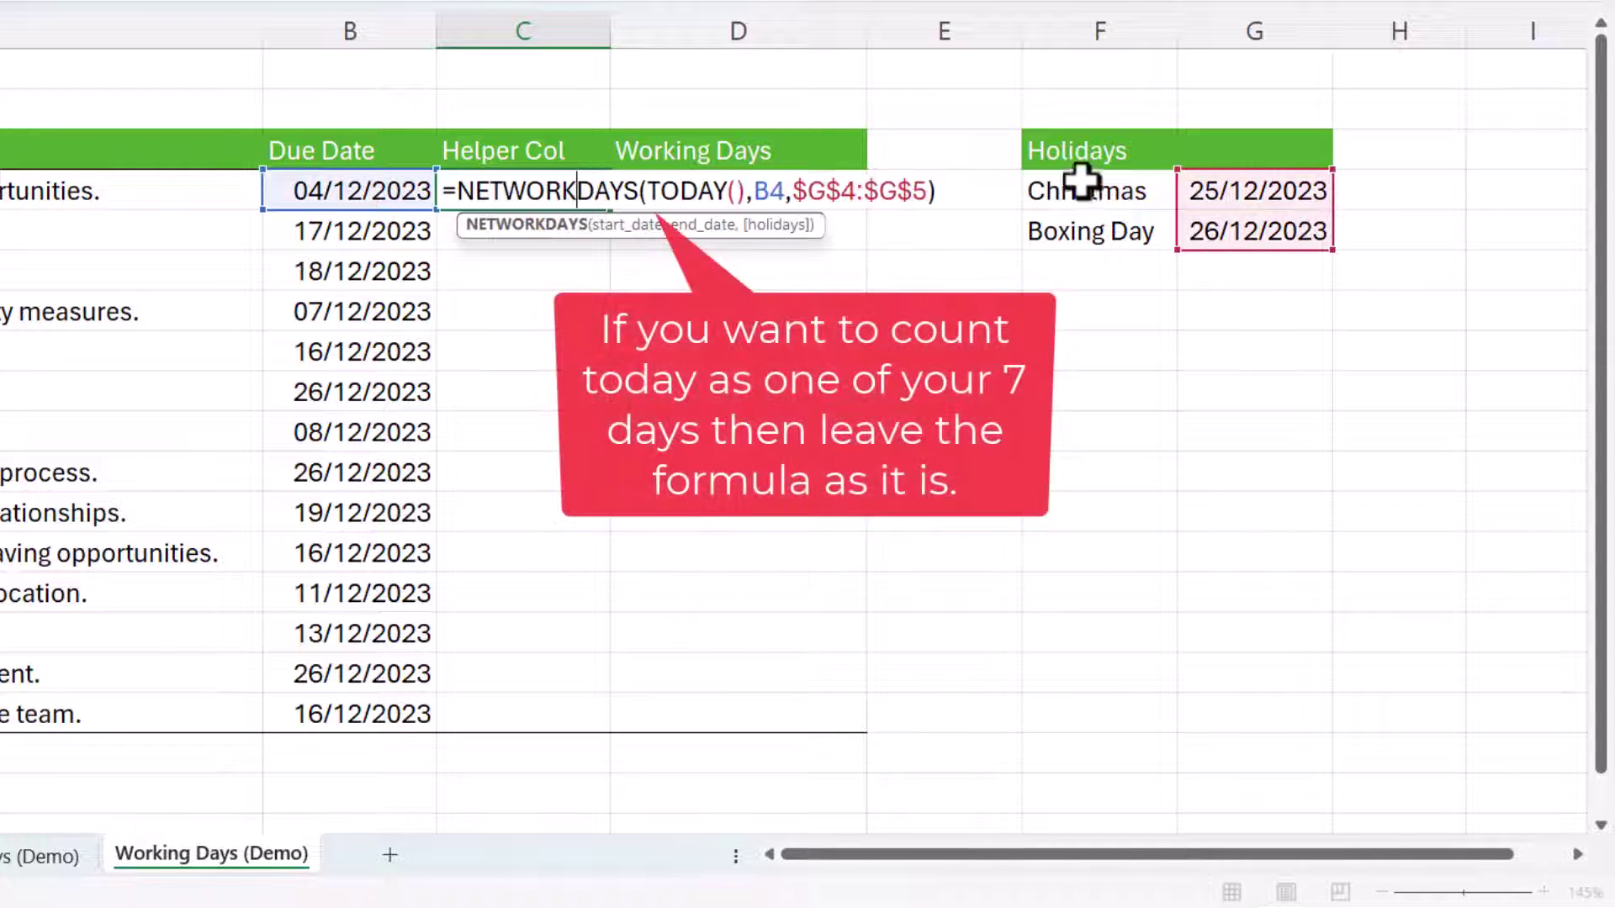
{"action": "left_click", "coordinate": [971, 200]}
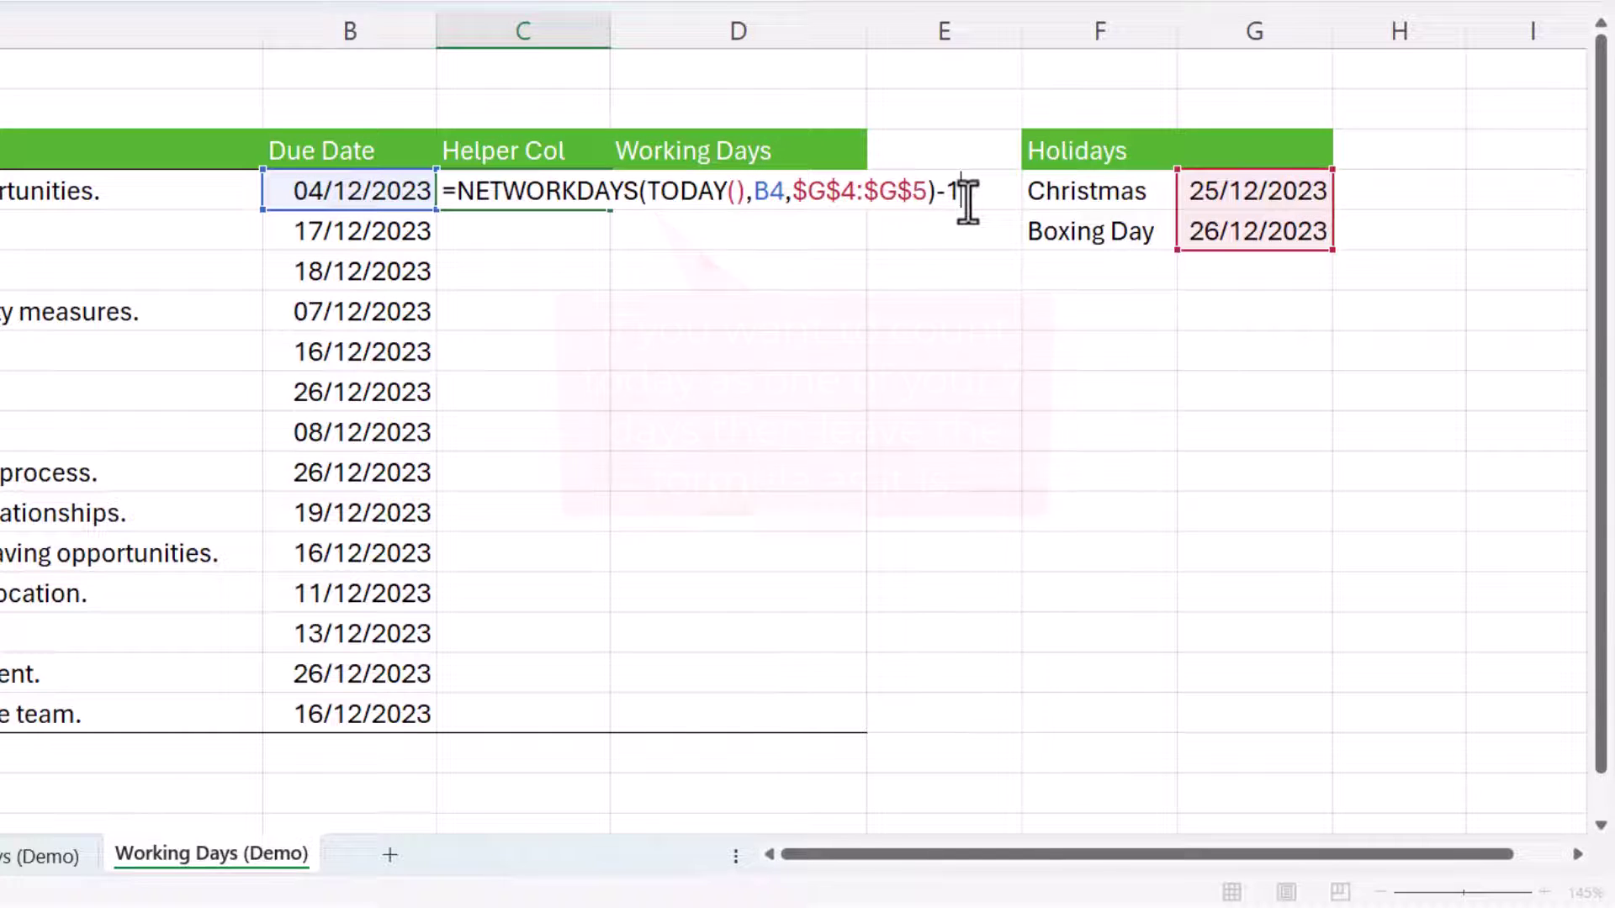
{"action": "key", "text": "Return"}
{"action": "left_click", "coordinate": [583, 200]}
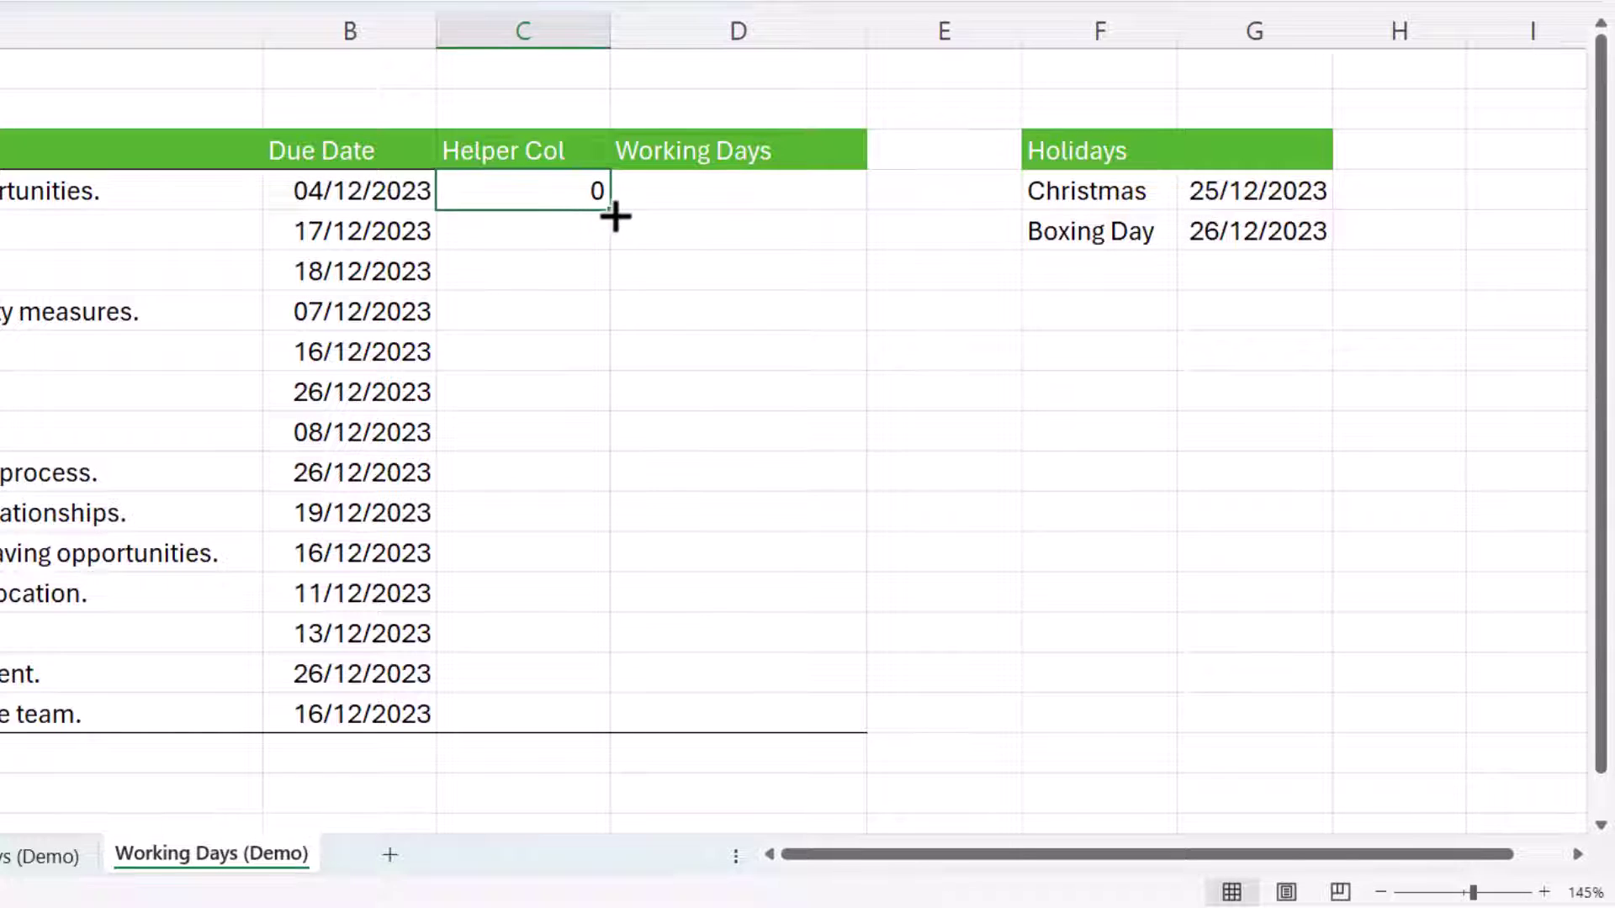
{"action": "double_click", "coordinate": [615, 214]}
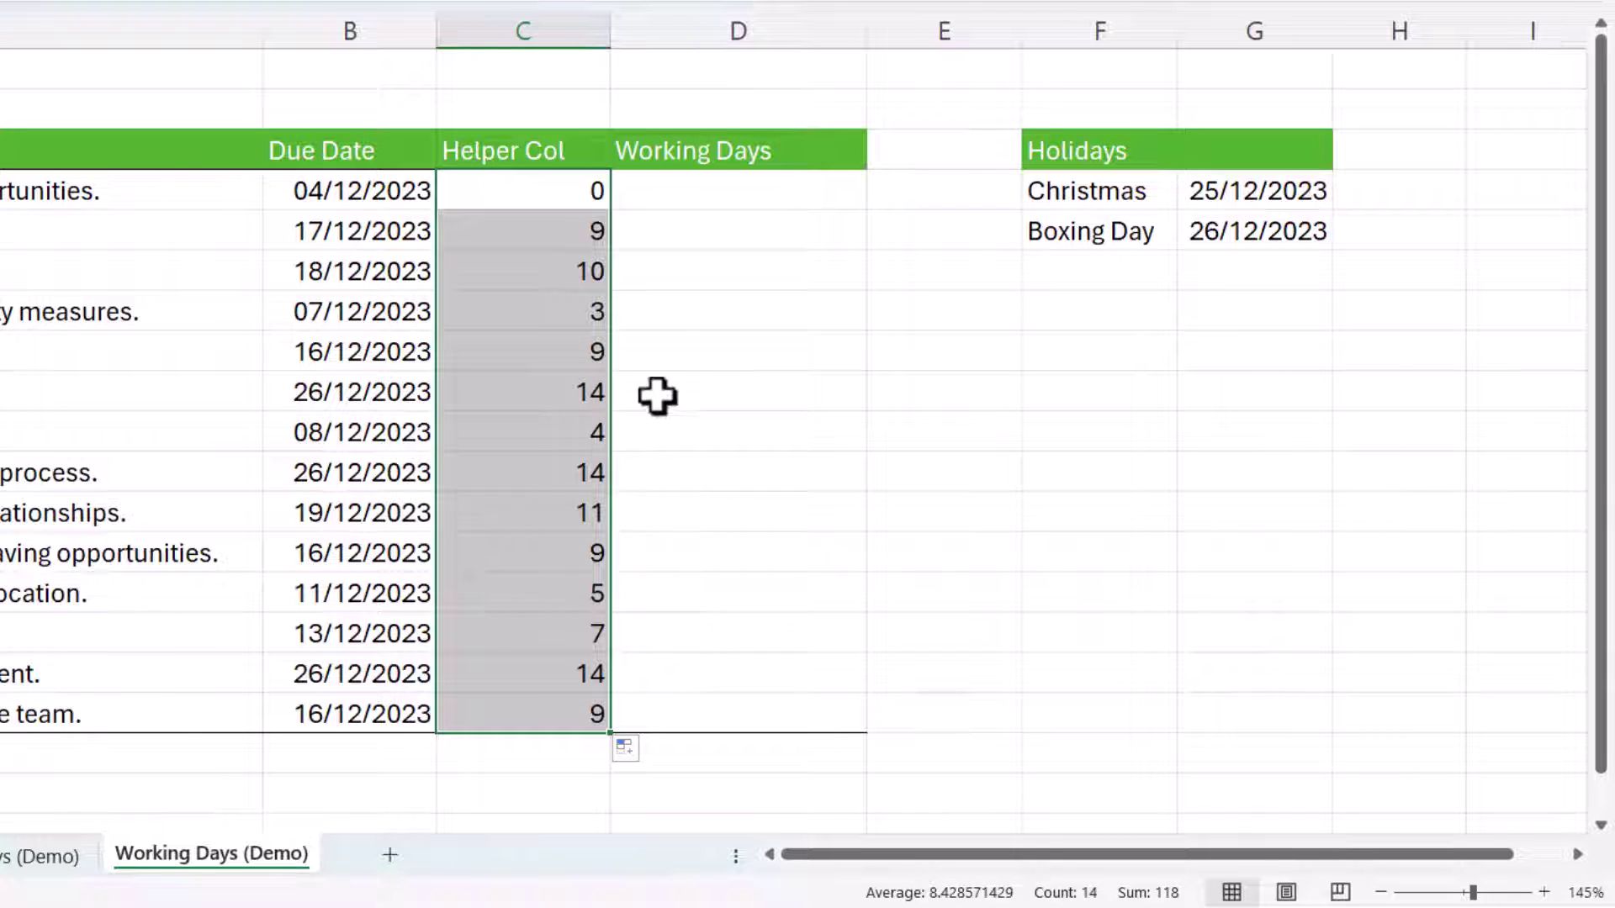
Enter =AND(C4>0,C4<=7) in D4 and fill it down the Working Days column
{"action": "key", "text": "Right"}
{"action": "type", "text": "="}
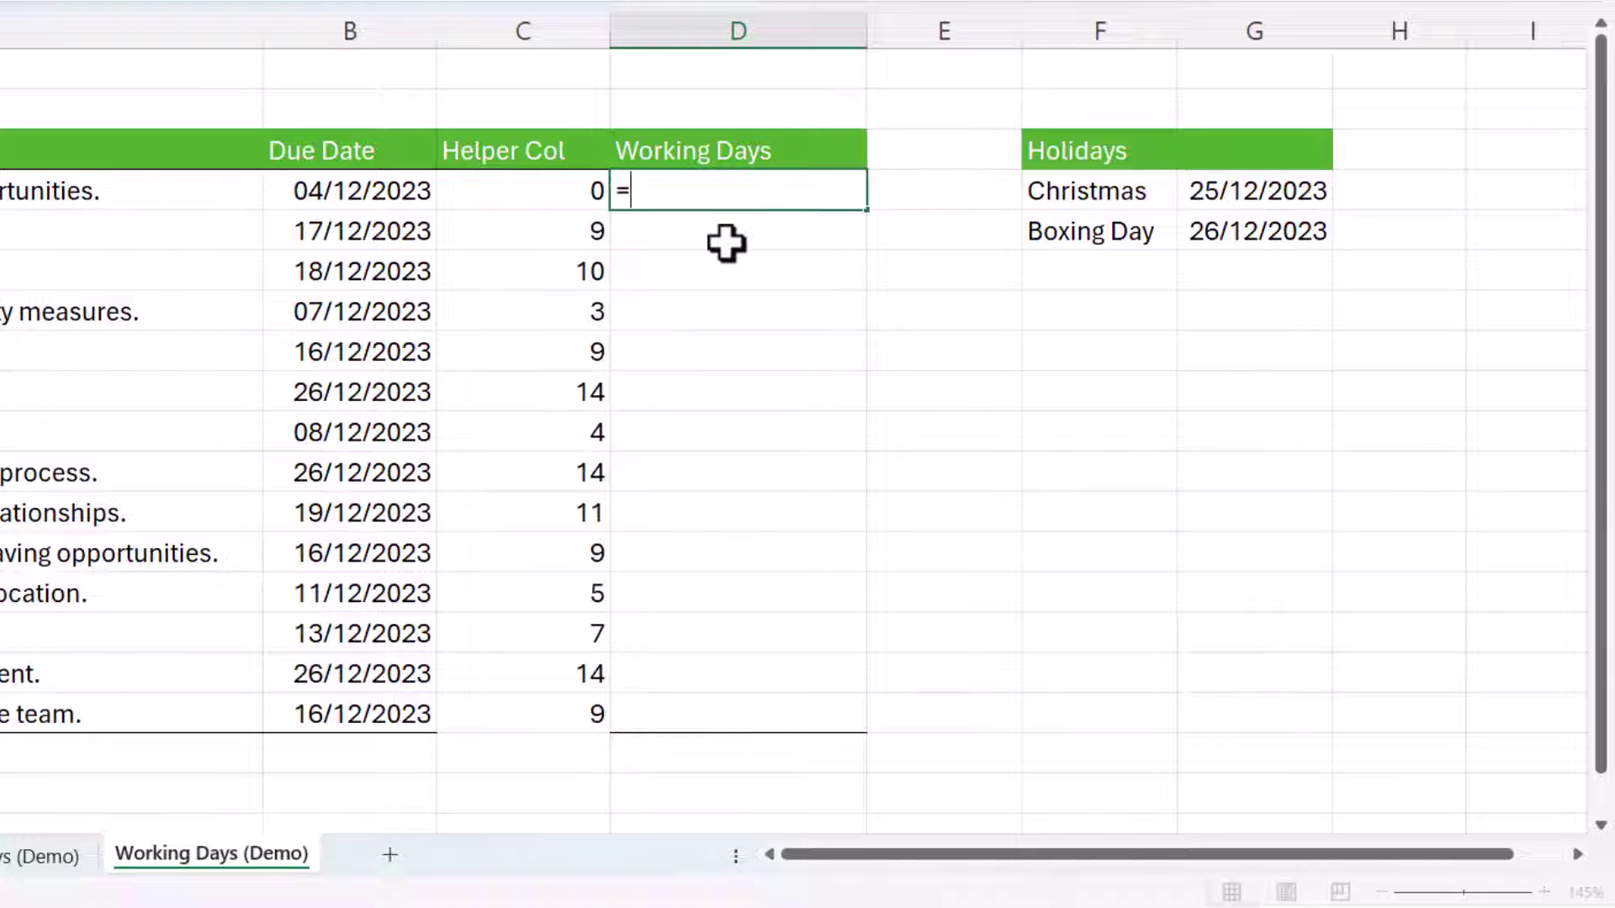
{"action": "type", "text": "AND("}
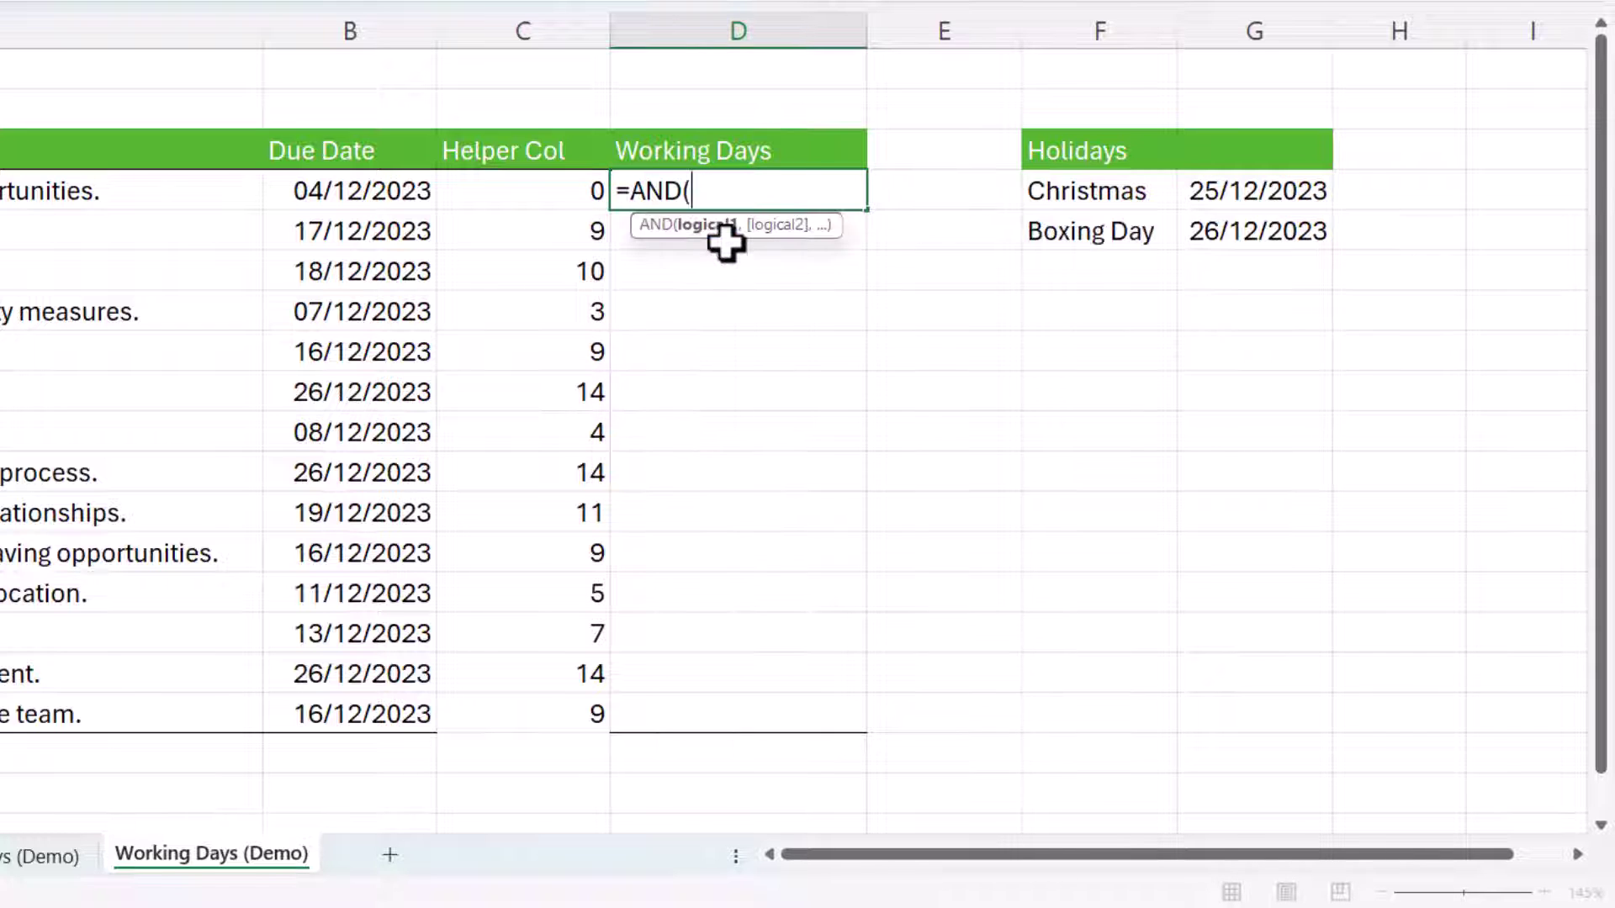
{"action": "left_click", "coordinate": [569, 200]}
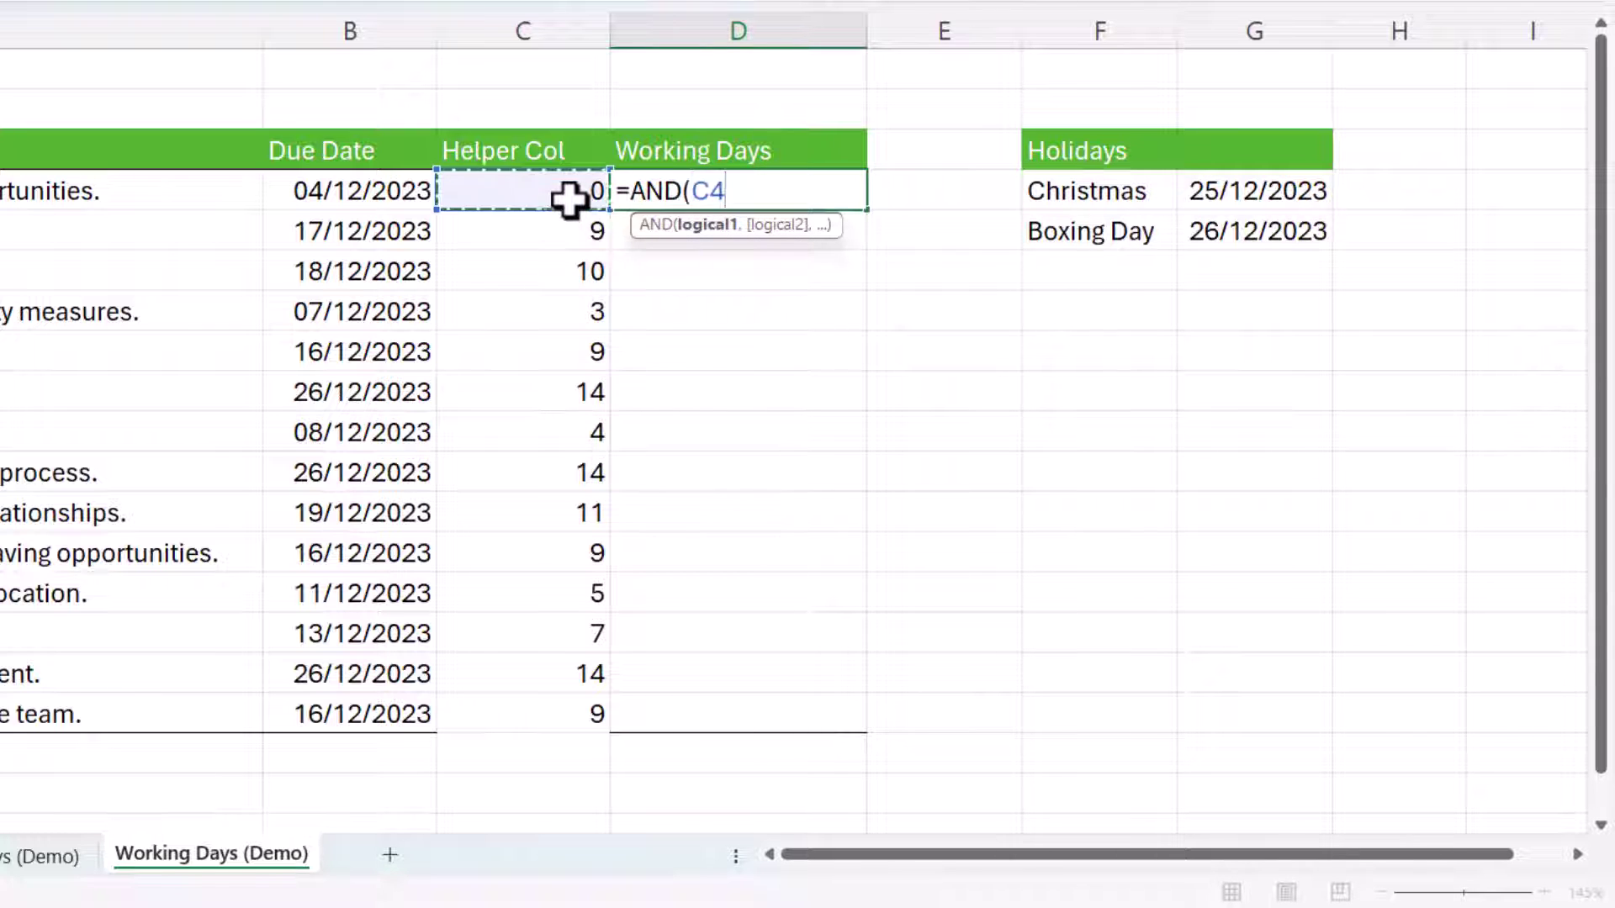
{"action": "type", "text": ">"}
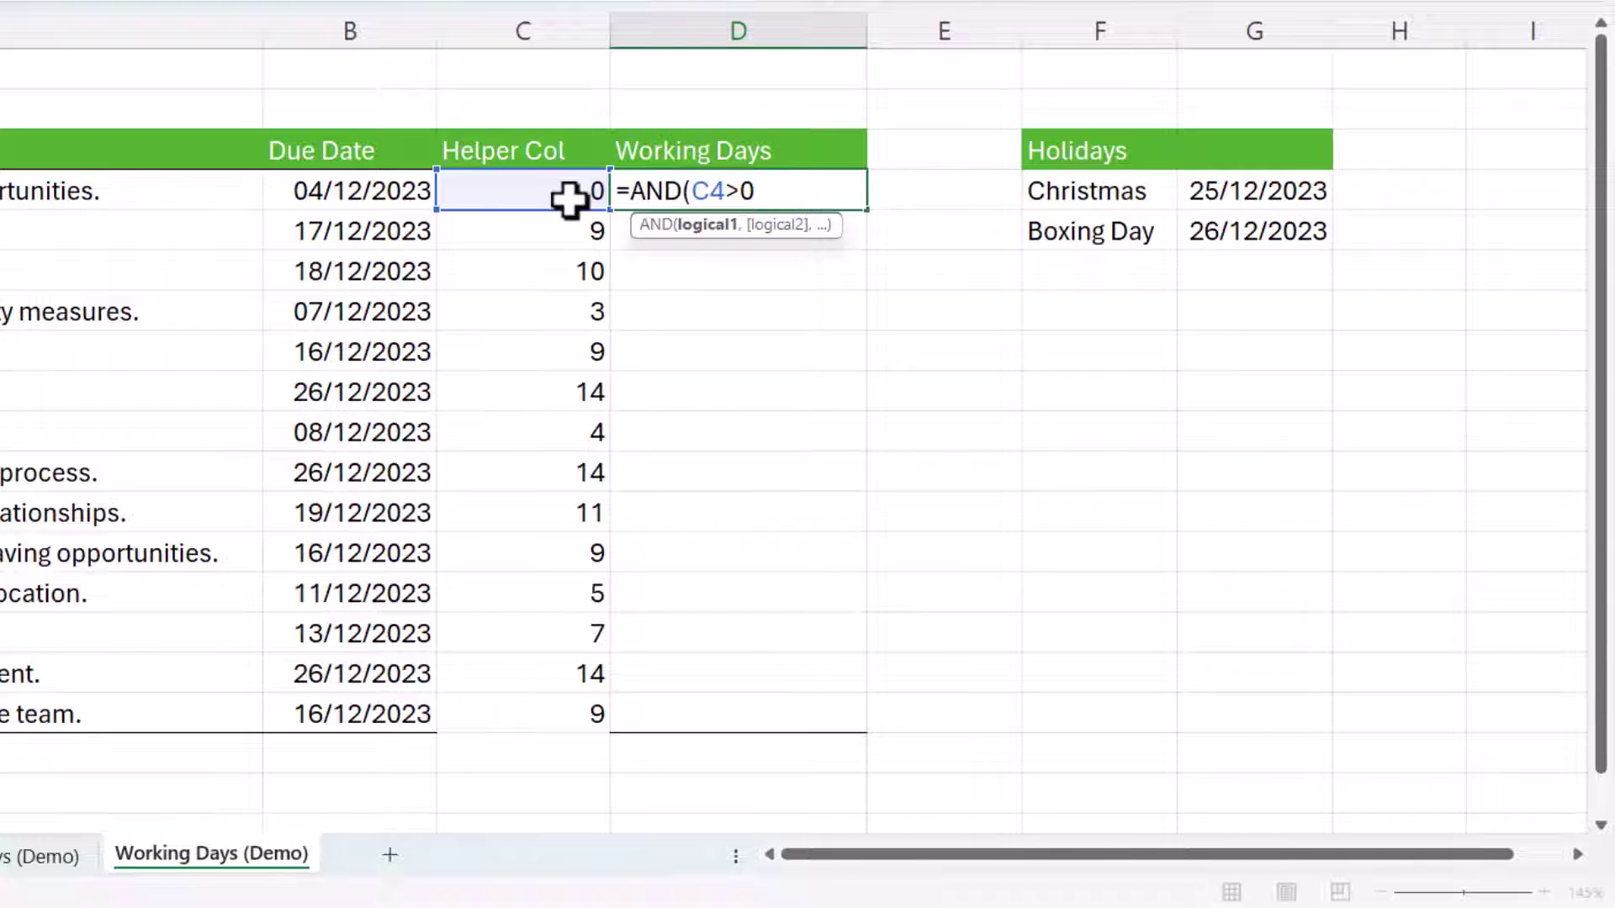
{"action": "type", "text": "0,"}
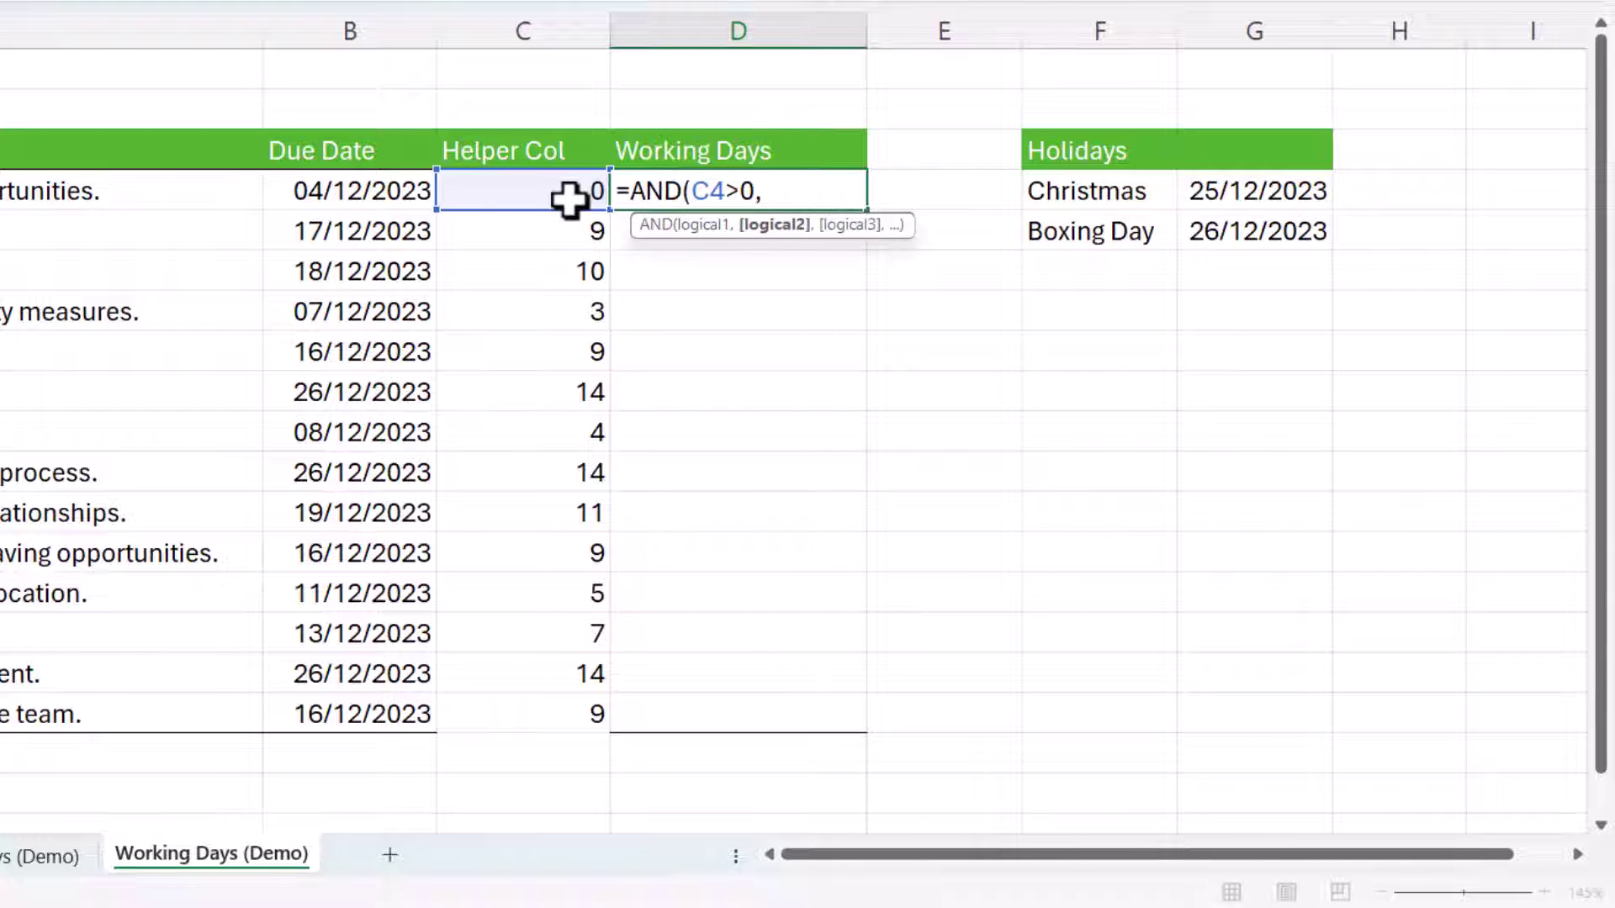
{"action": "left_click", "coordinate": [569, 198]}
{"action": "type", "text": "<"}
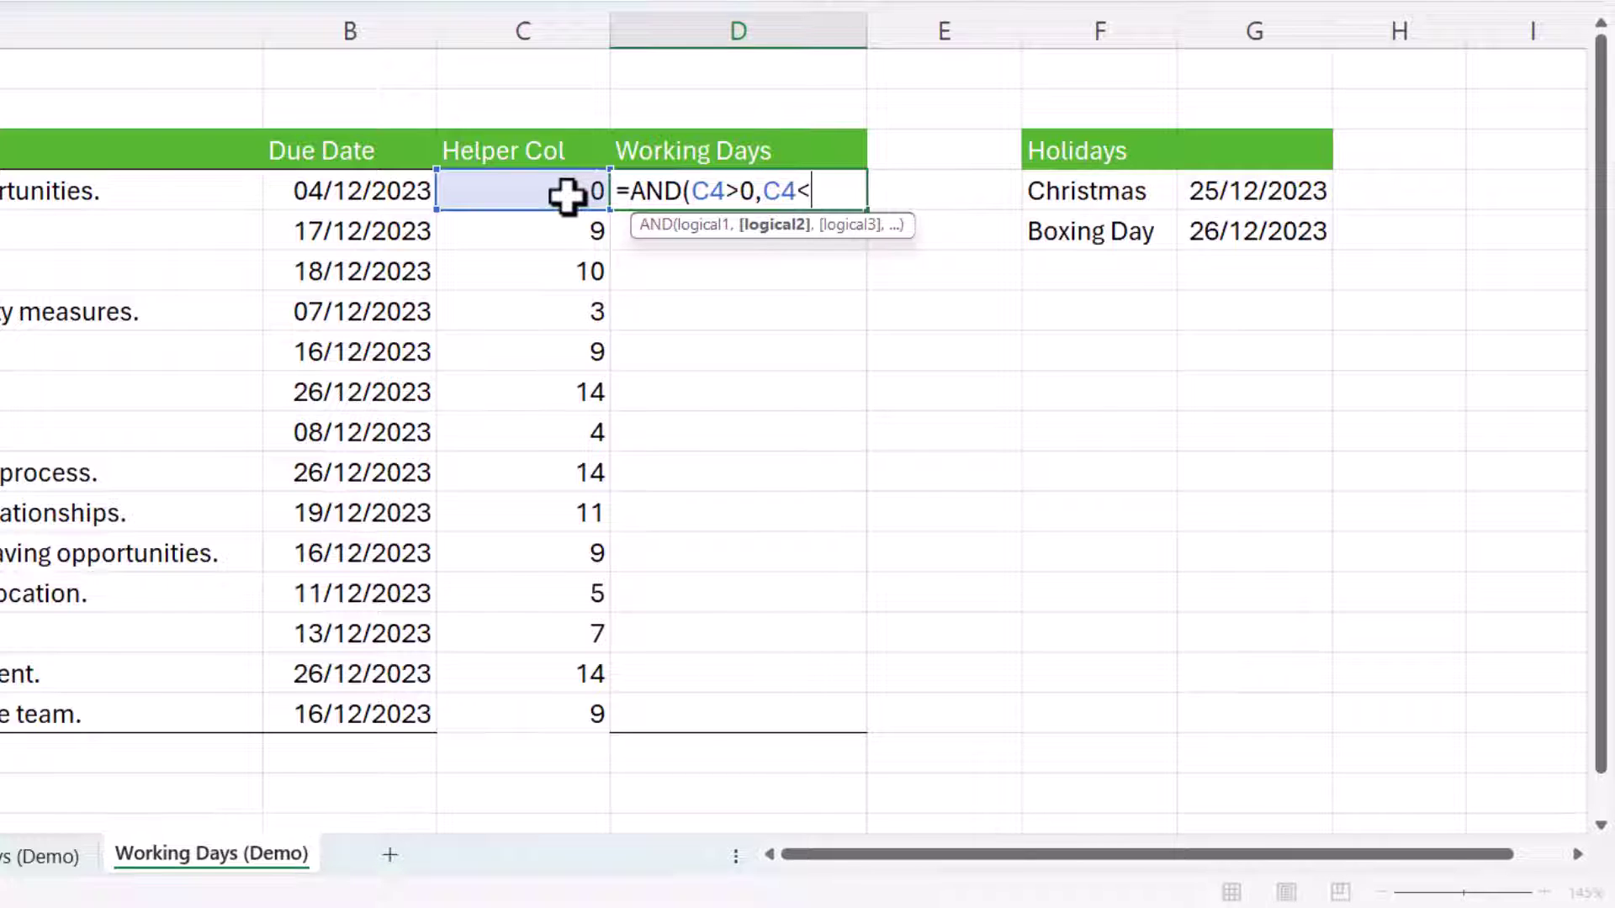
{"action": "type", "text": "=7)"}
{"action": "key", "text": "Return"}
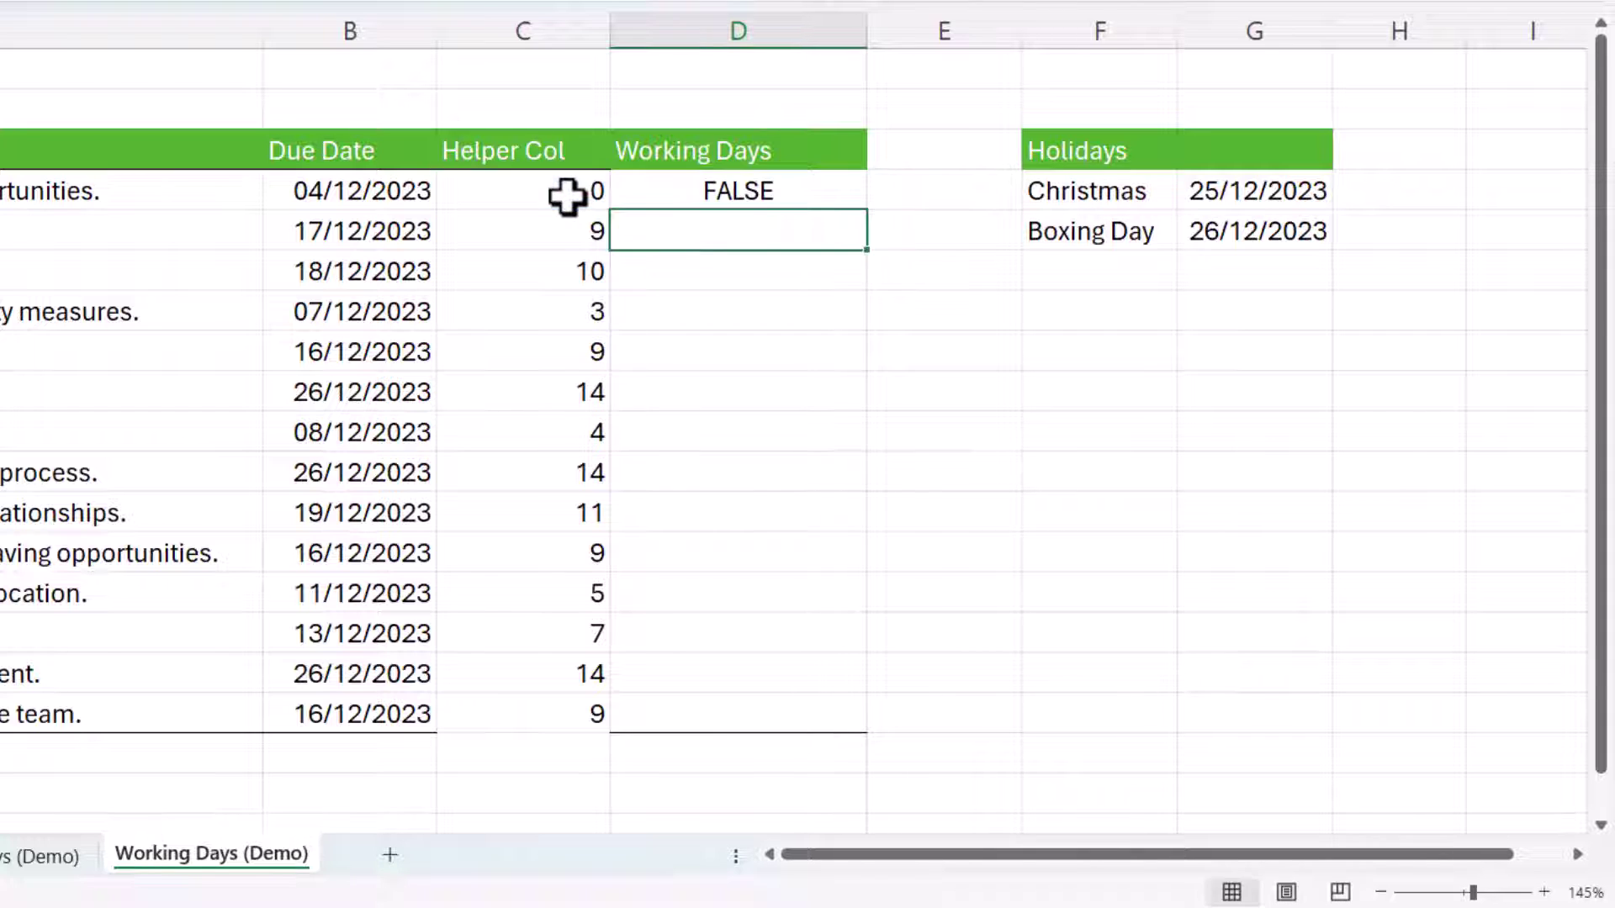
{"action": "left_click", "coordinate": [770, 190]}
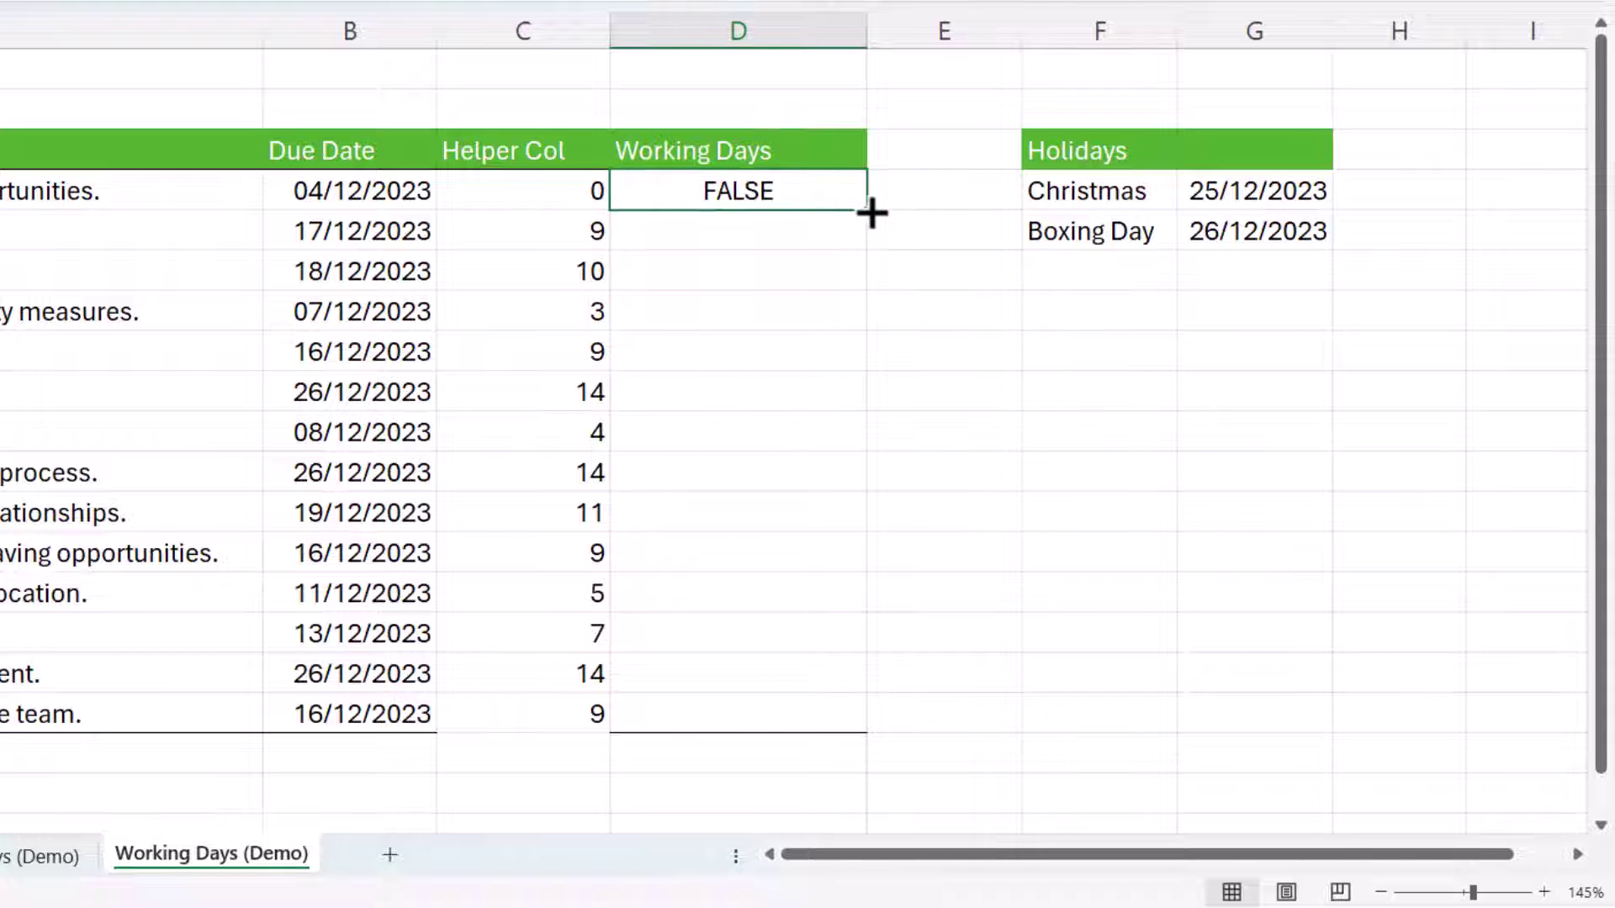
{"action": "double_click", "coordinate": [871, 214]}
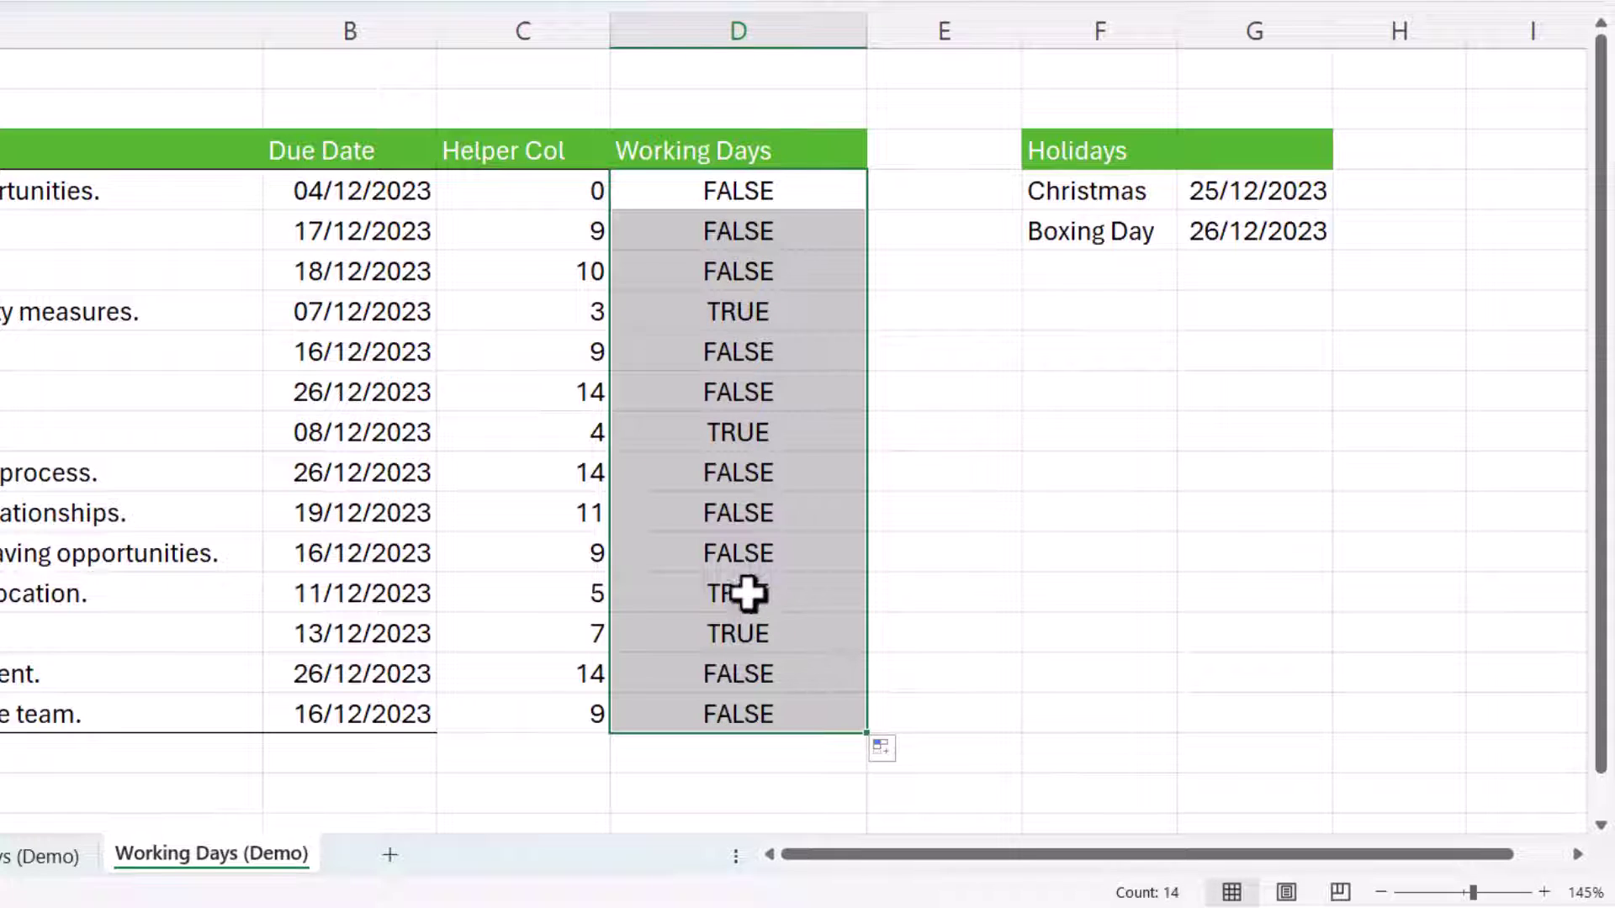
Wrap the AND test in D4 in an IF that returns "Reminder" or an empty string, and fill it down the column
{"action": "double_click", "coordinate": [717, 202]}
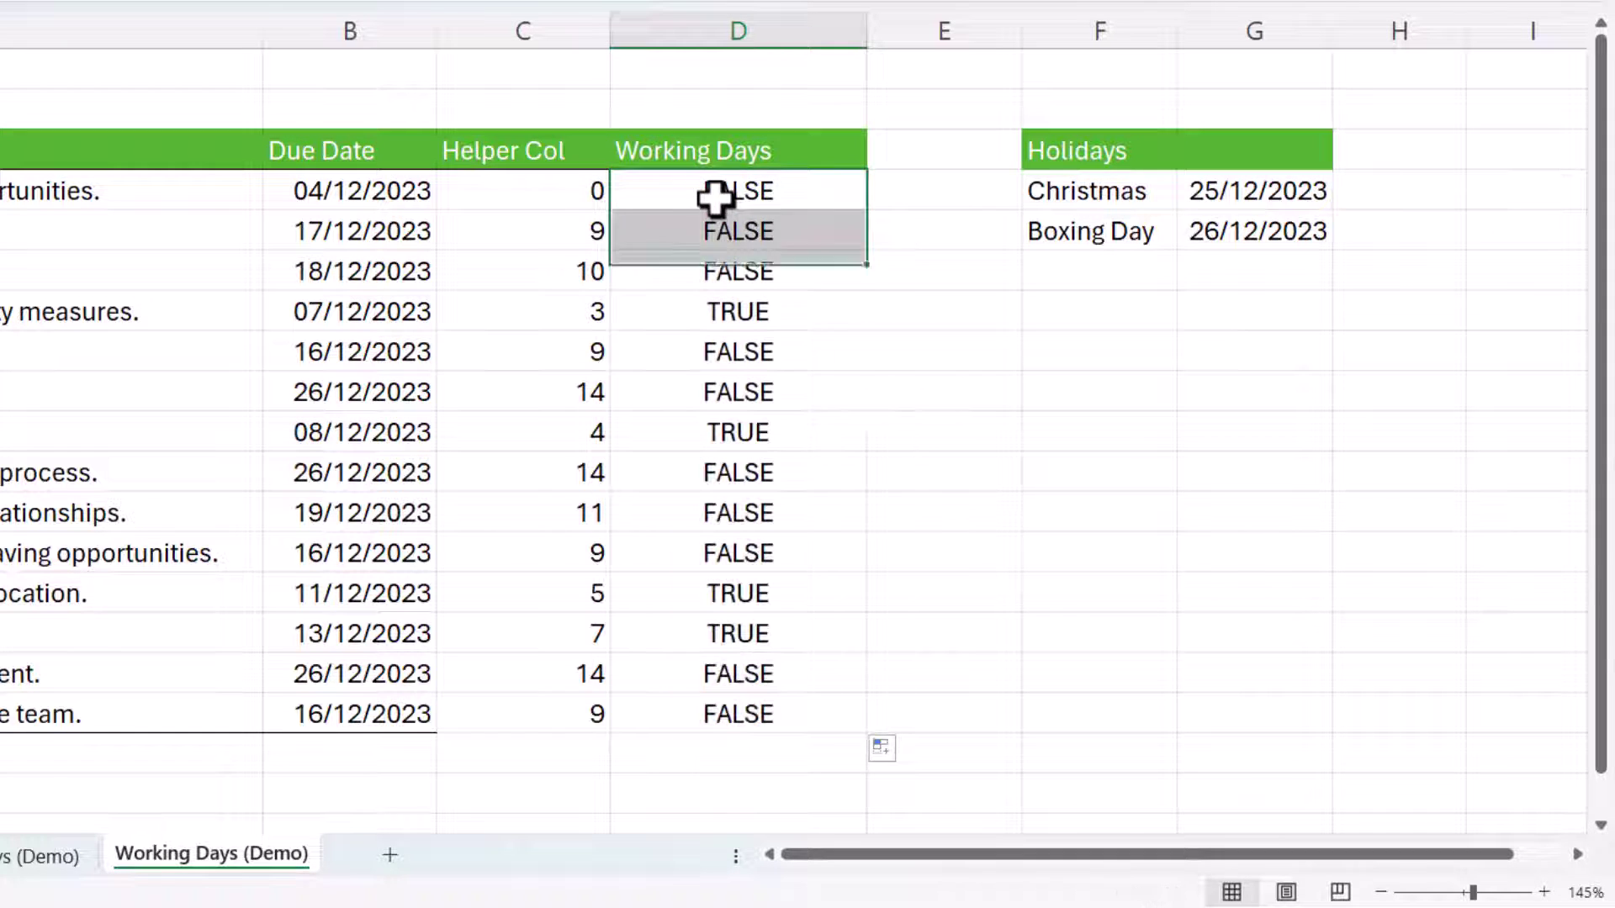
{"action": "left_click", "coordinate": [631, 190]}
{"action": "type", "text": "IF(AND(C4>0"}
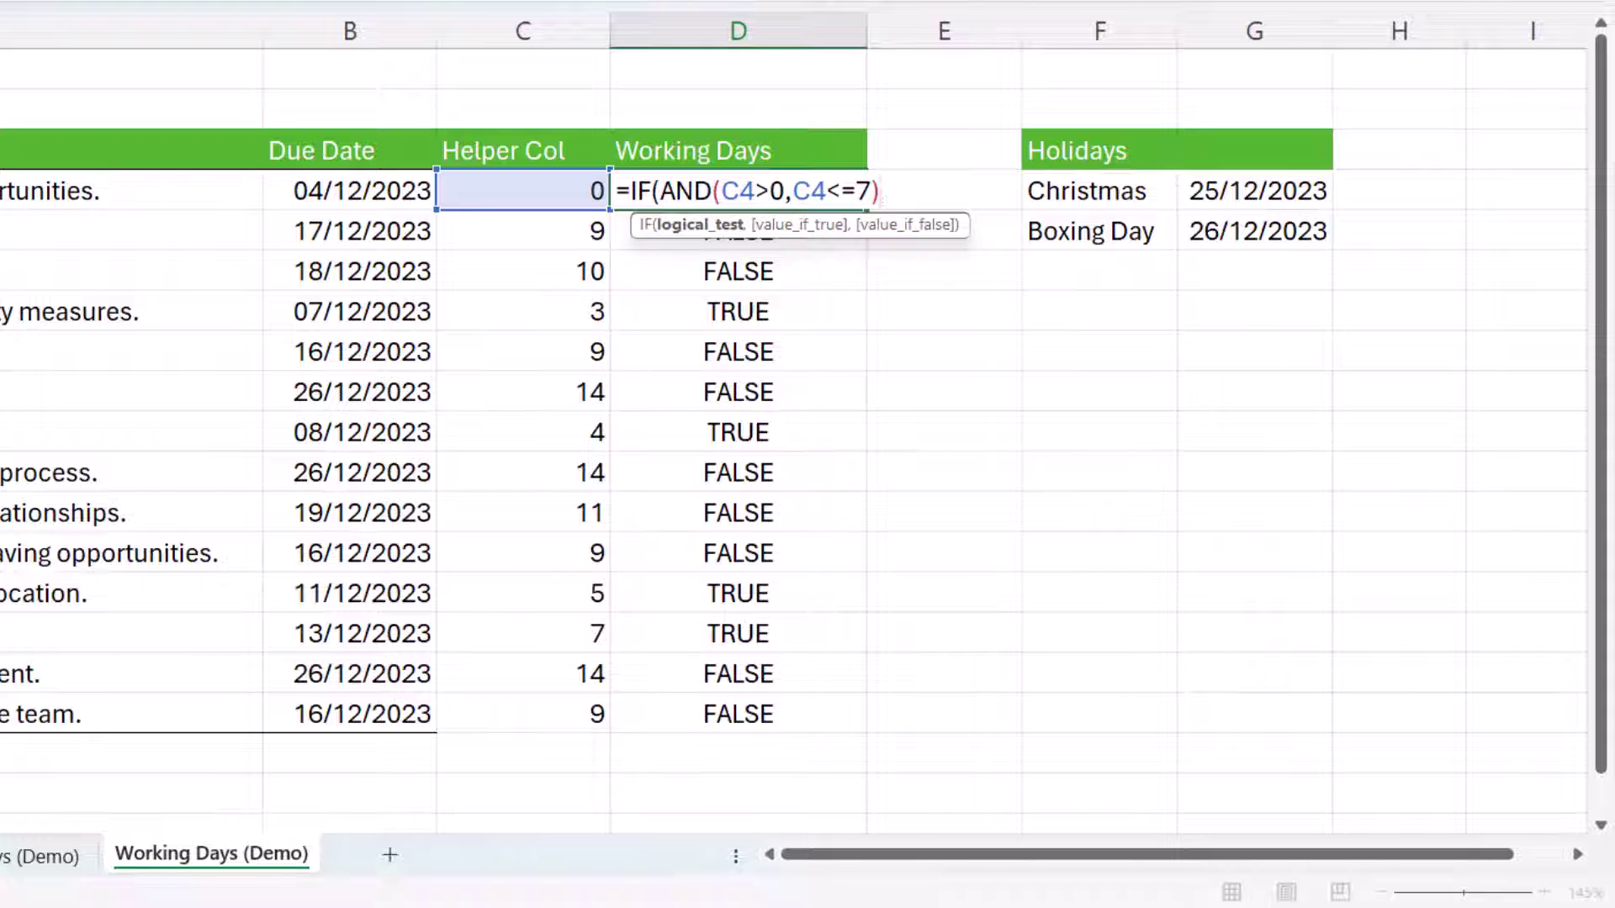
{"action": "type", "text": ",C4<=7),\""}
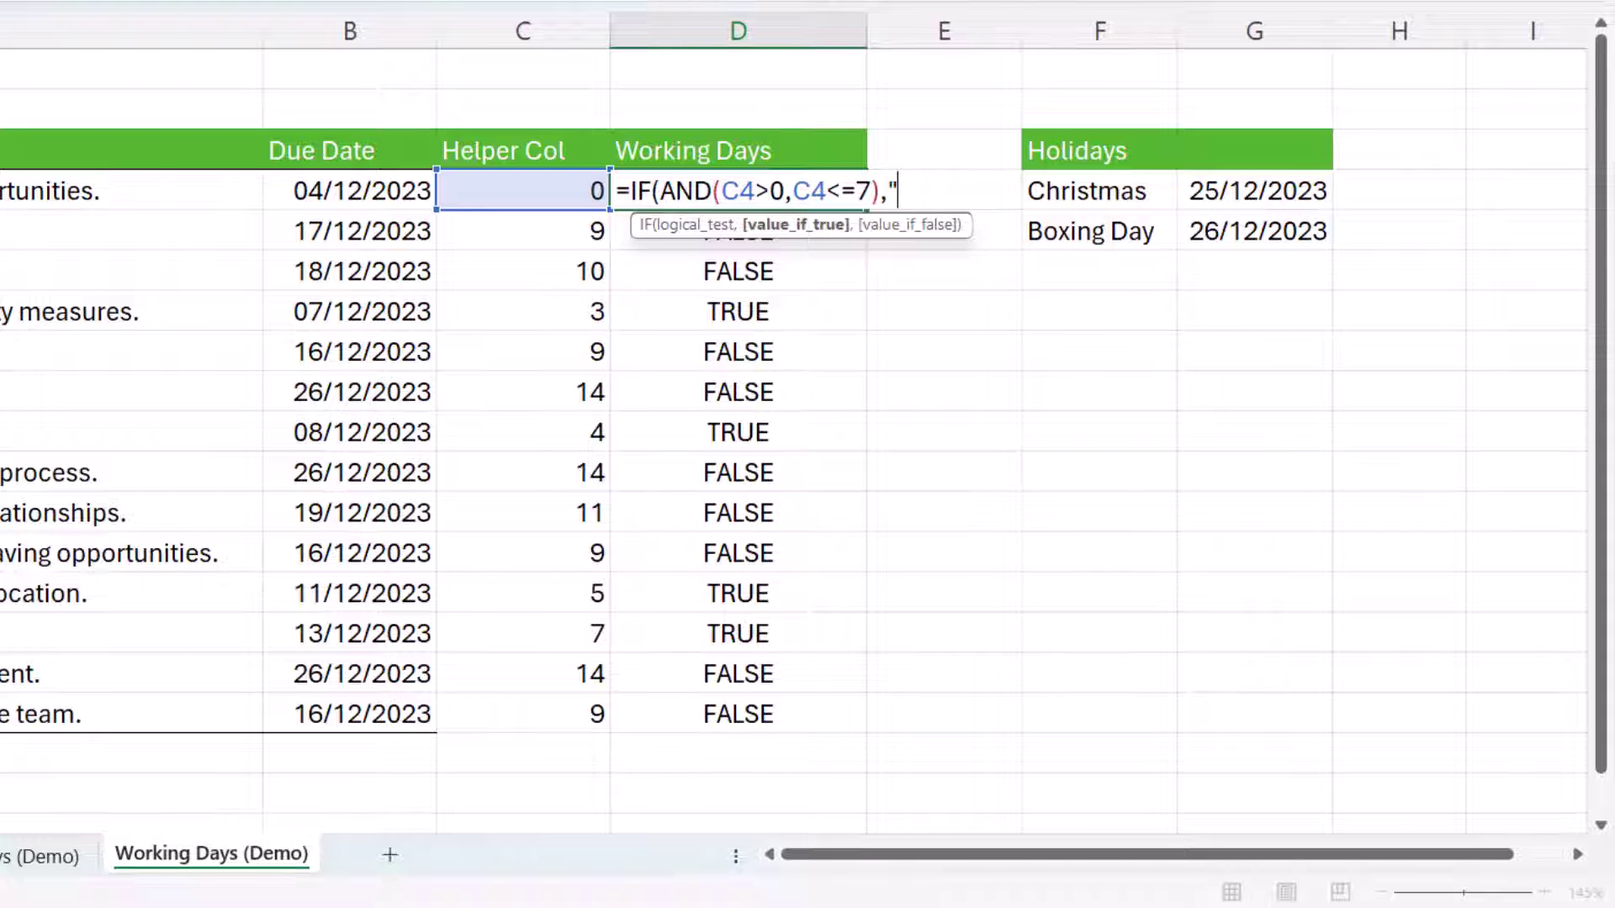
{"action": "type", "text": "Reminder\","}
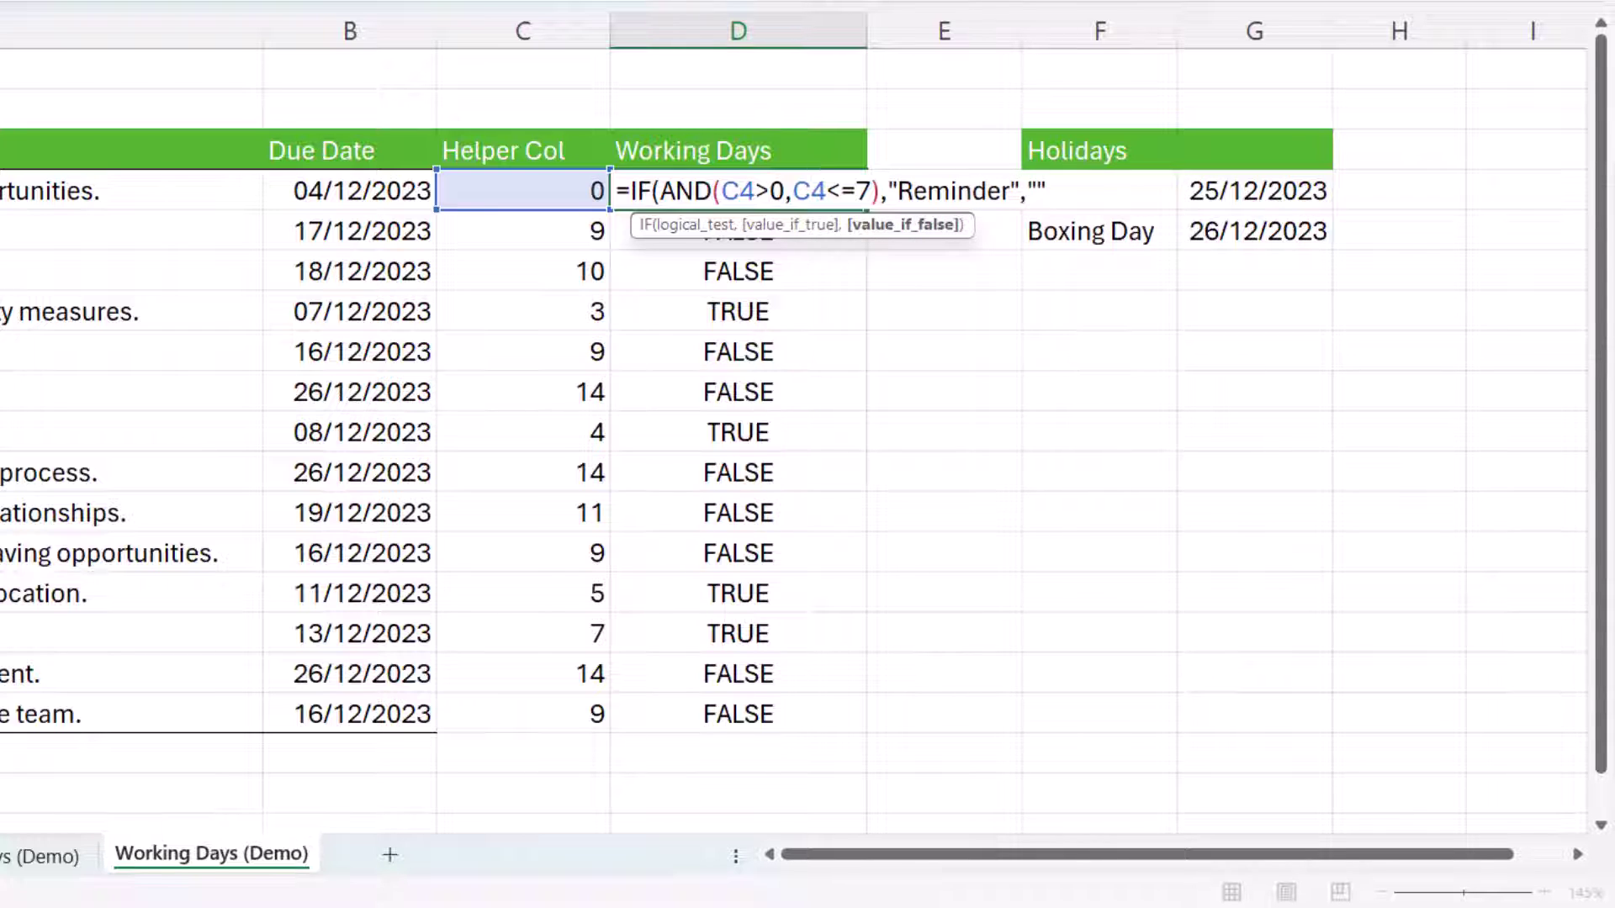
{"action": "type", "text": ")"}
{"action": "key", "text": "Return"}
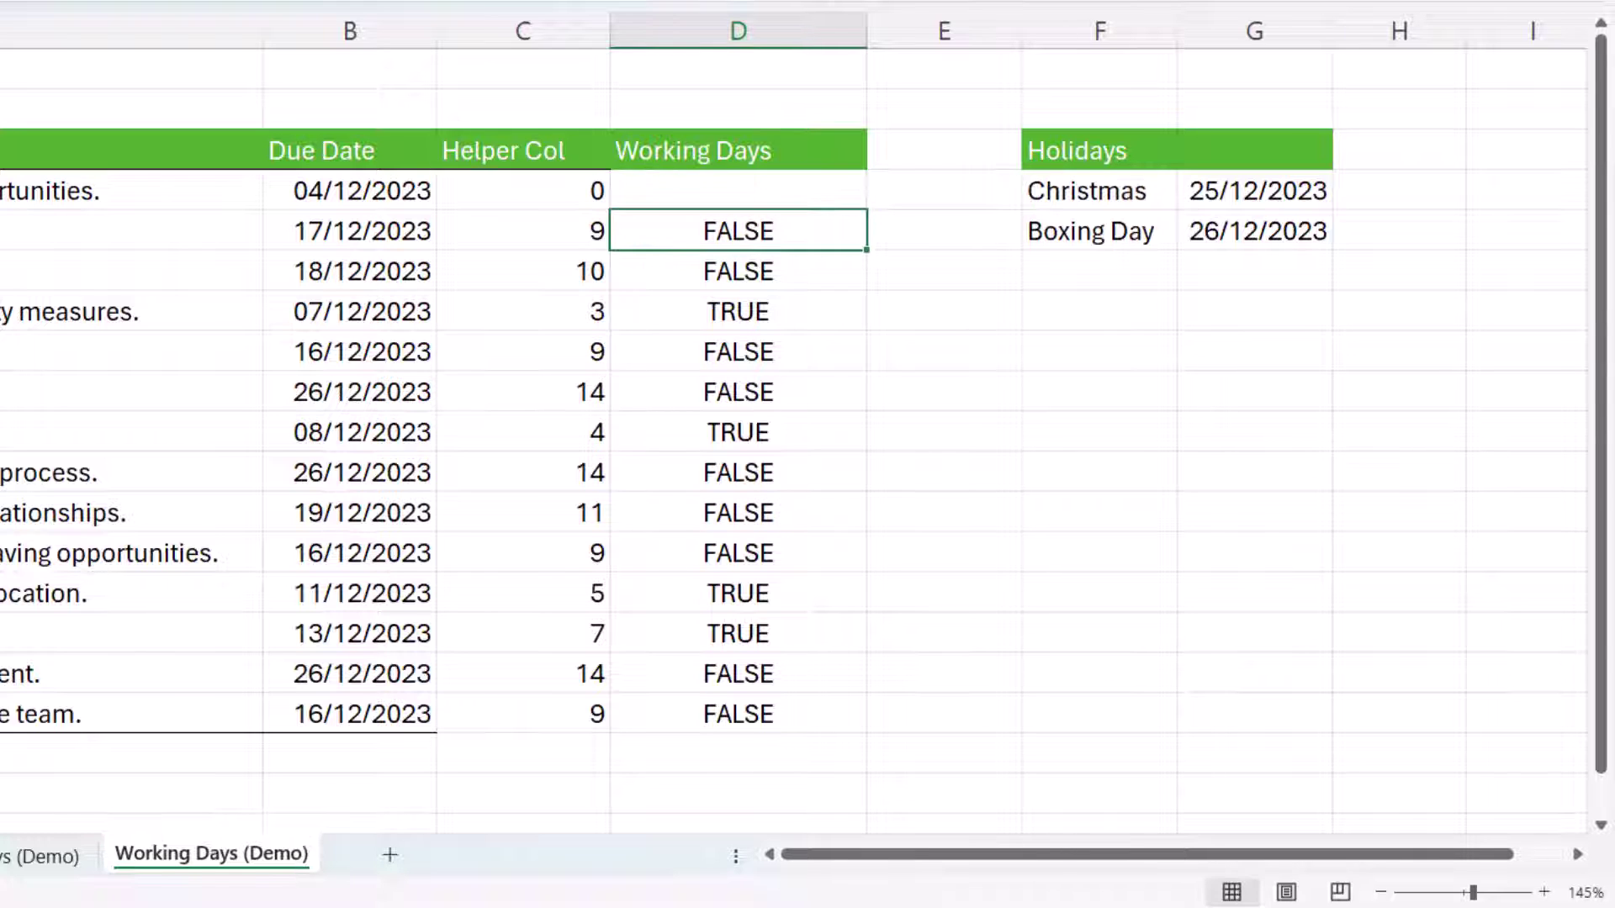
{"action": "left_click", "coordinate": [861, 184]}
{"action": "double_click", "coordinate": [867, 211]}
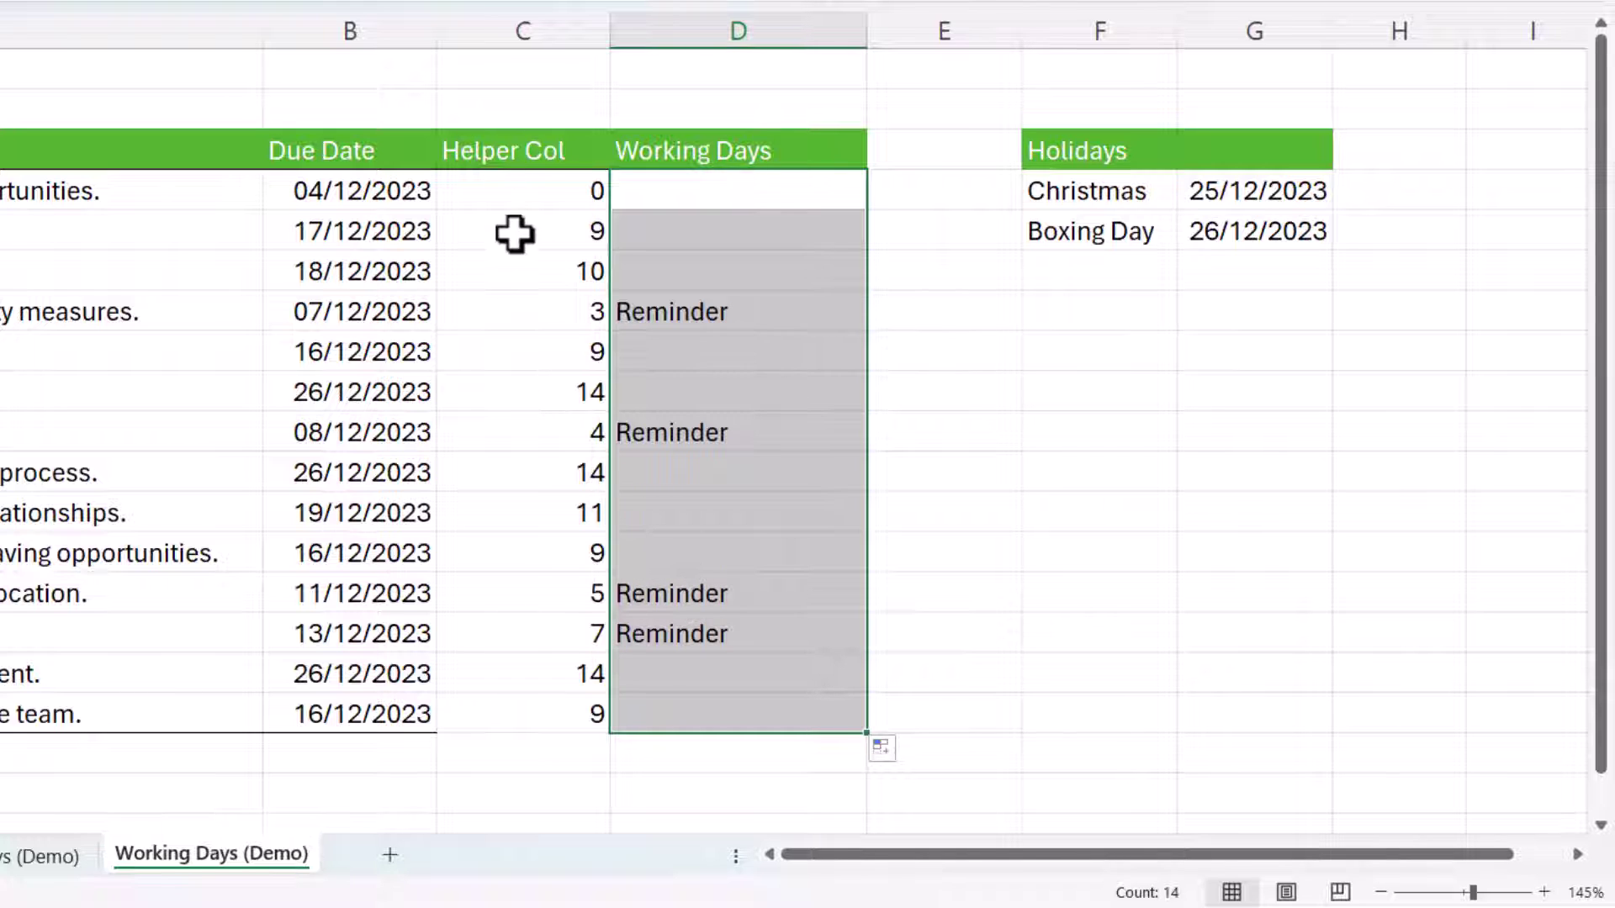
Copy the NETWORKDAYS expression including -1, without the equals sign, from the formula in C4
{"action": "left_click", "coordinate": [545, 188]}
{"action": "double_click", "coordinate": [545, 188]}
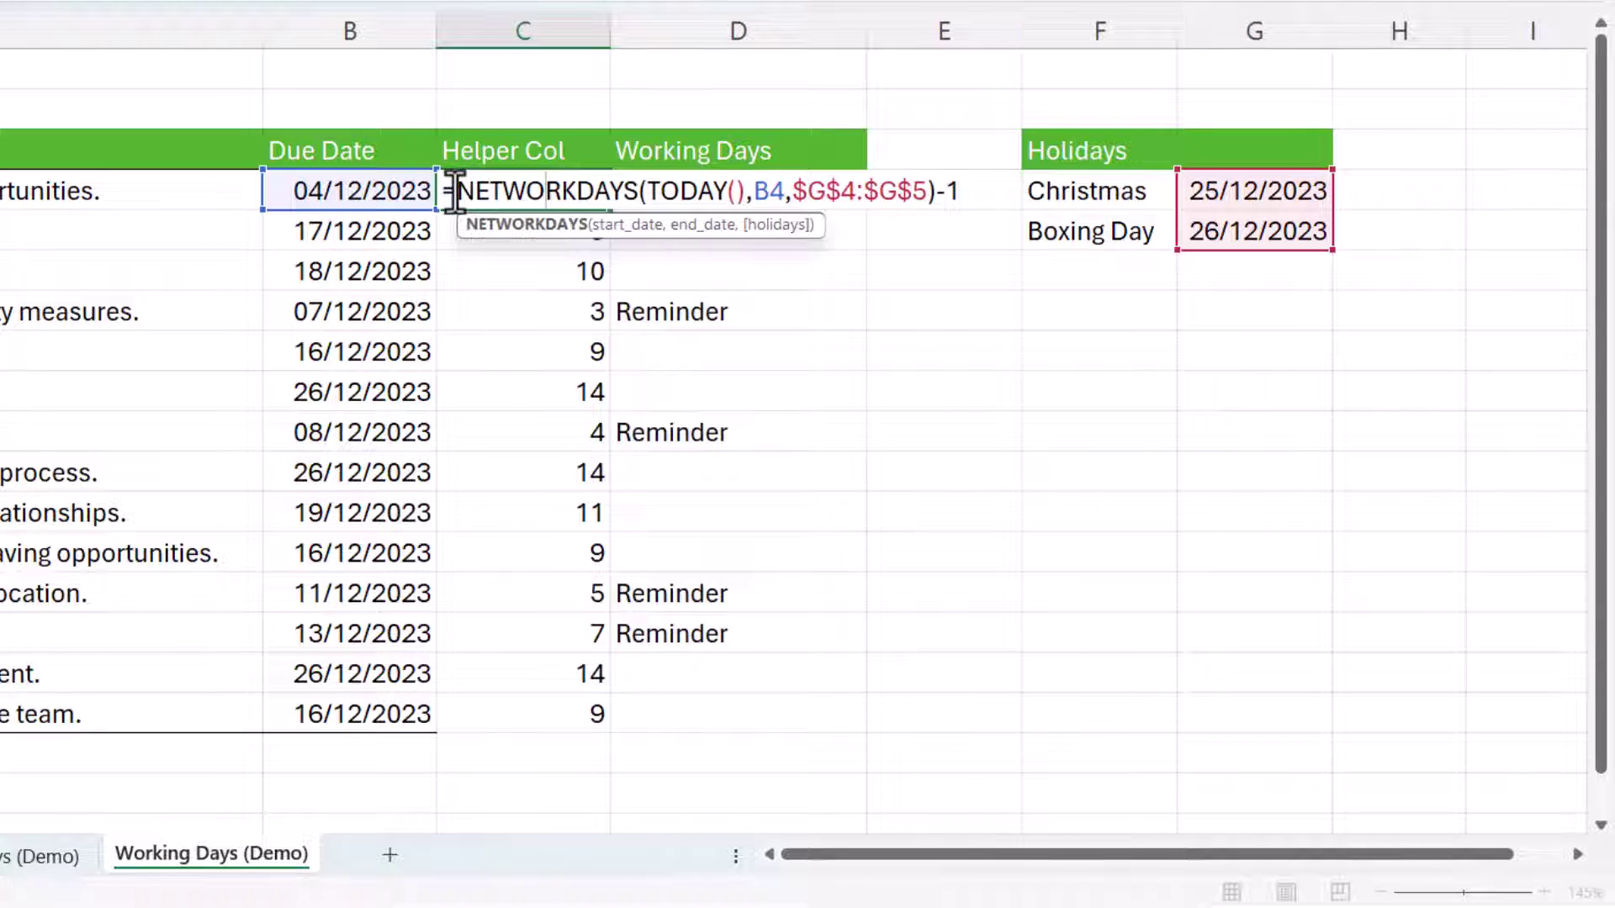
{"action": "left_click_drag", "start_coordinate": [454, 190], "coordinate": [994, 182]}
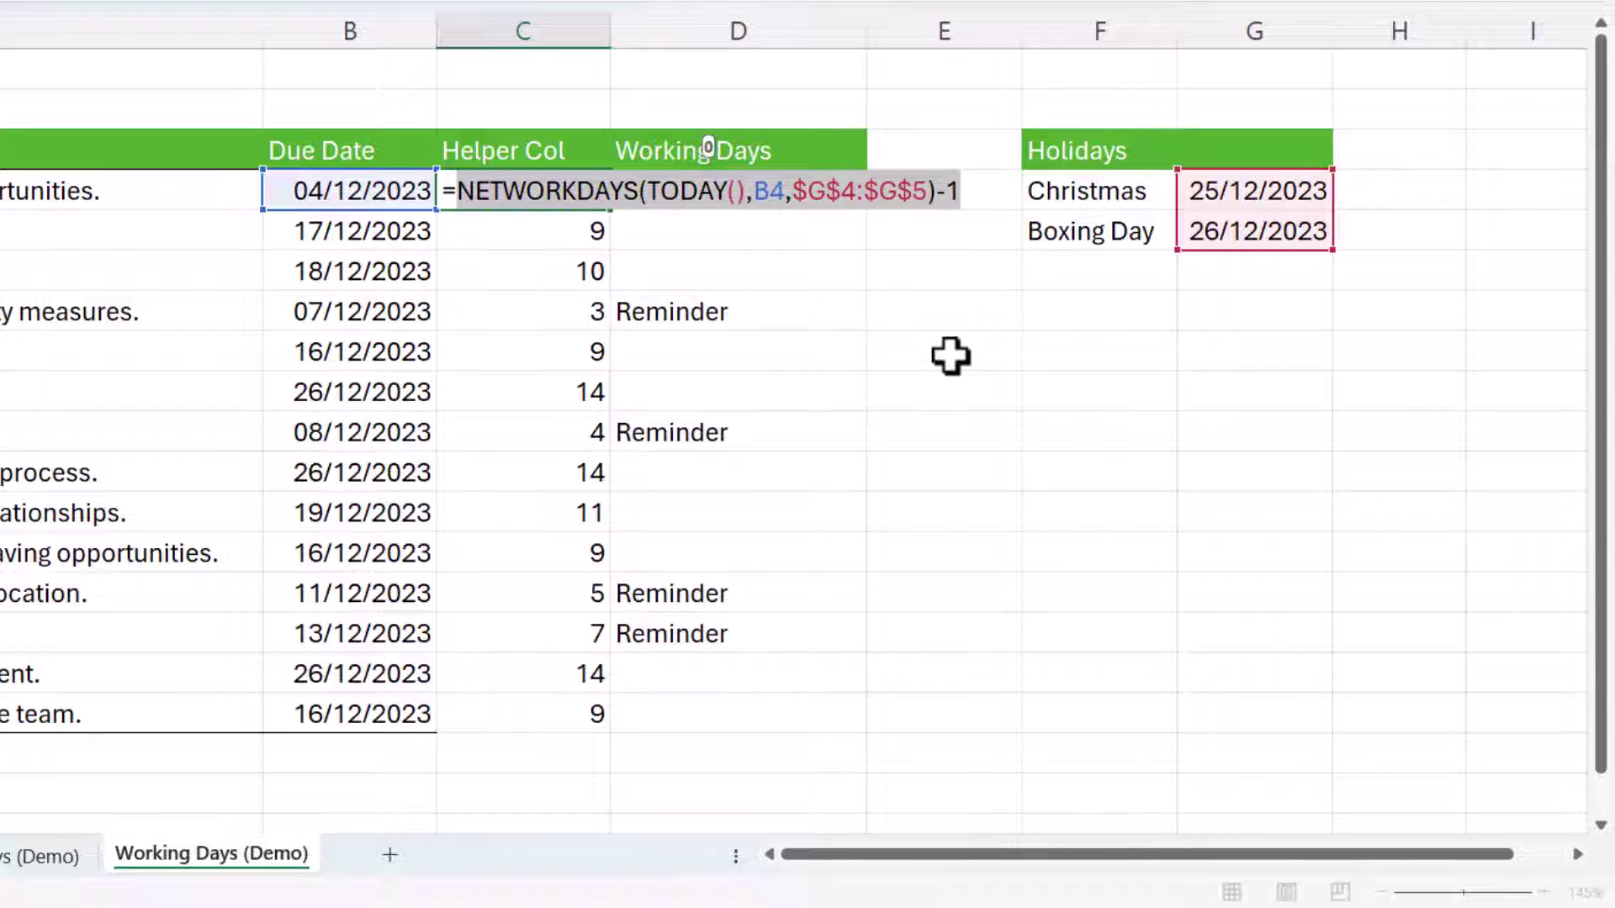
{"action": "key", "text": "ctrl+c"}
{"action": "key", "text": "Return"}
Replace both C4 references in D4's IF formula with the copied NETWORKDAYS expression and refill the Working Days column
{"action": "double_click", "coordinate": [740, 191]}
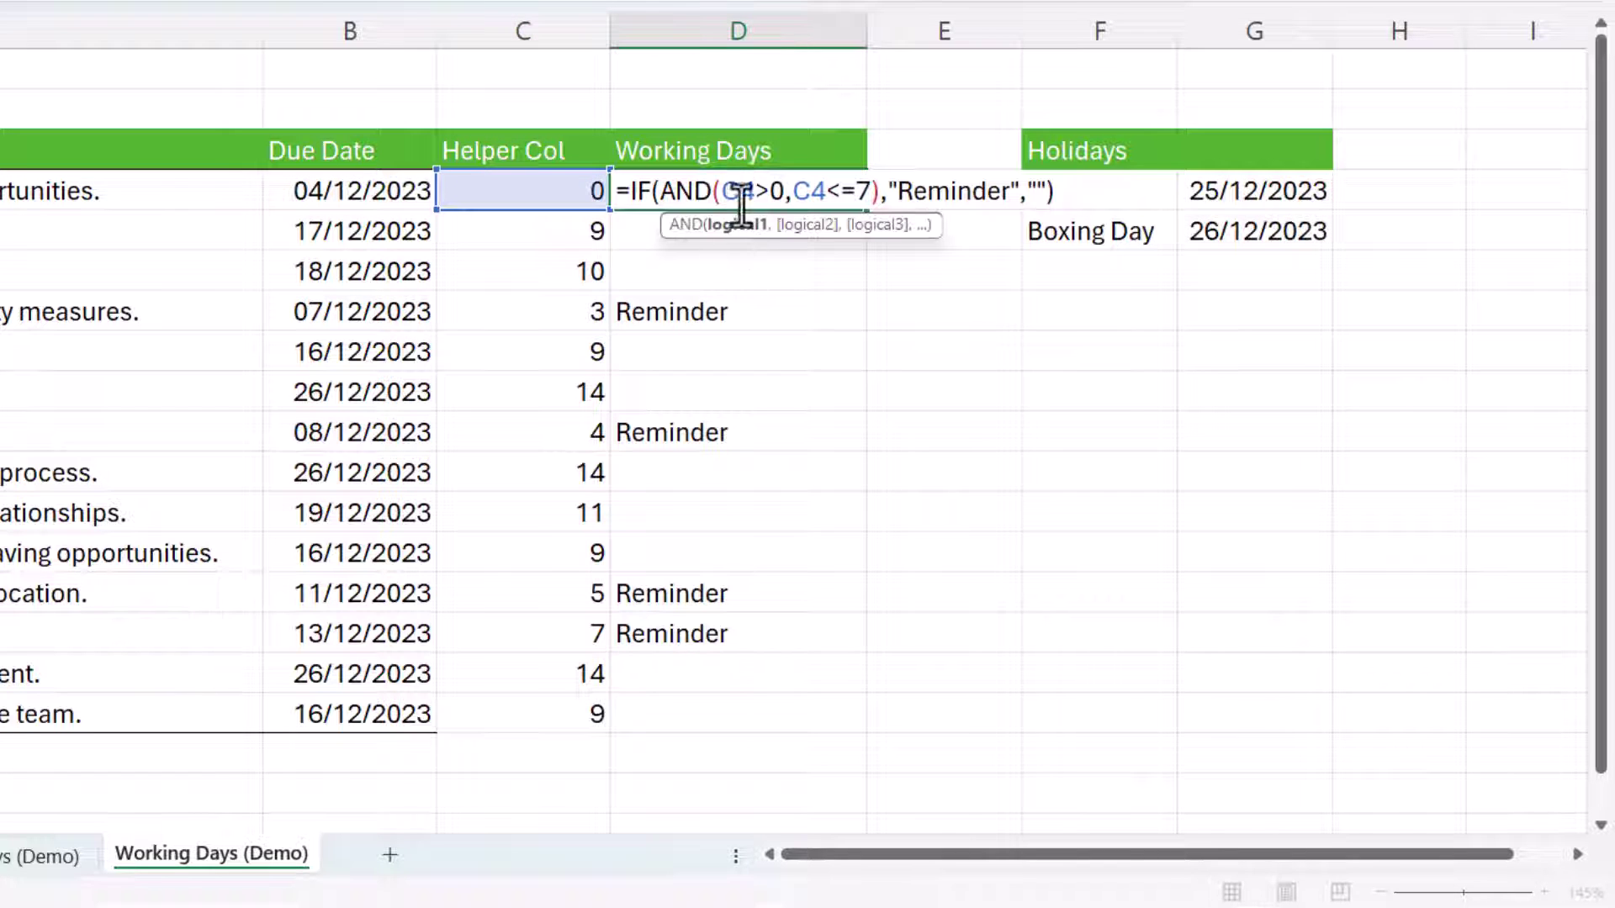
{"action": "double_click", "coordinate": [732, 187]}
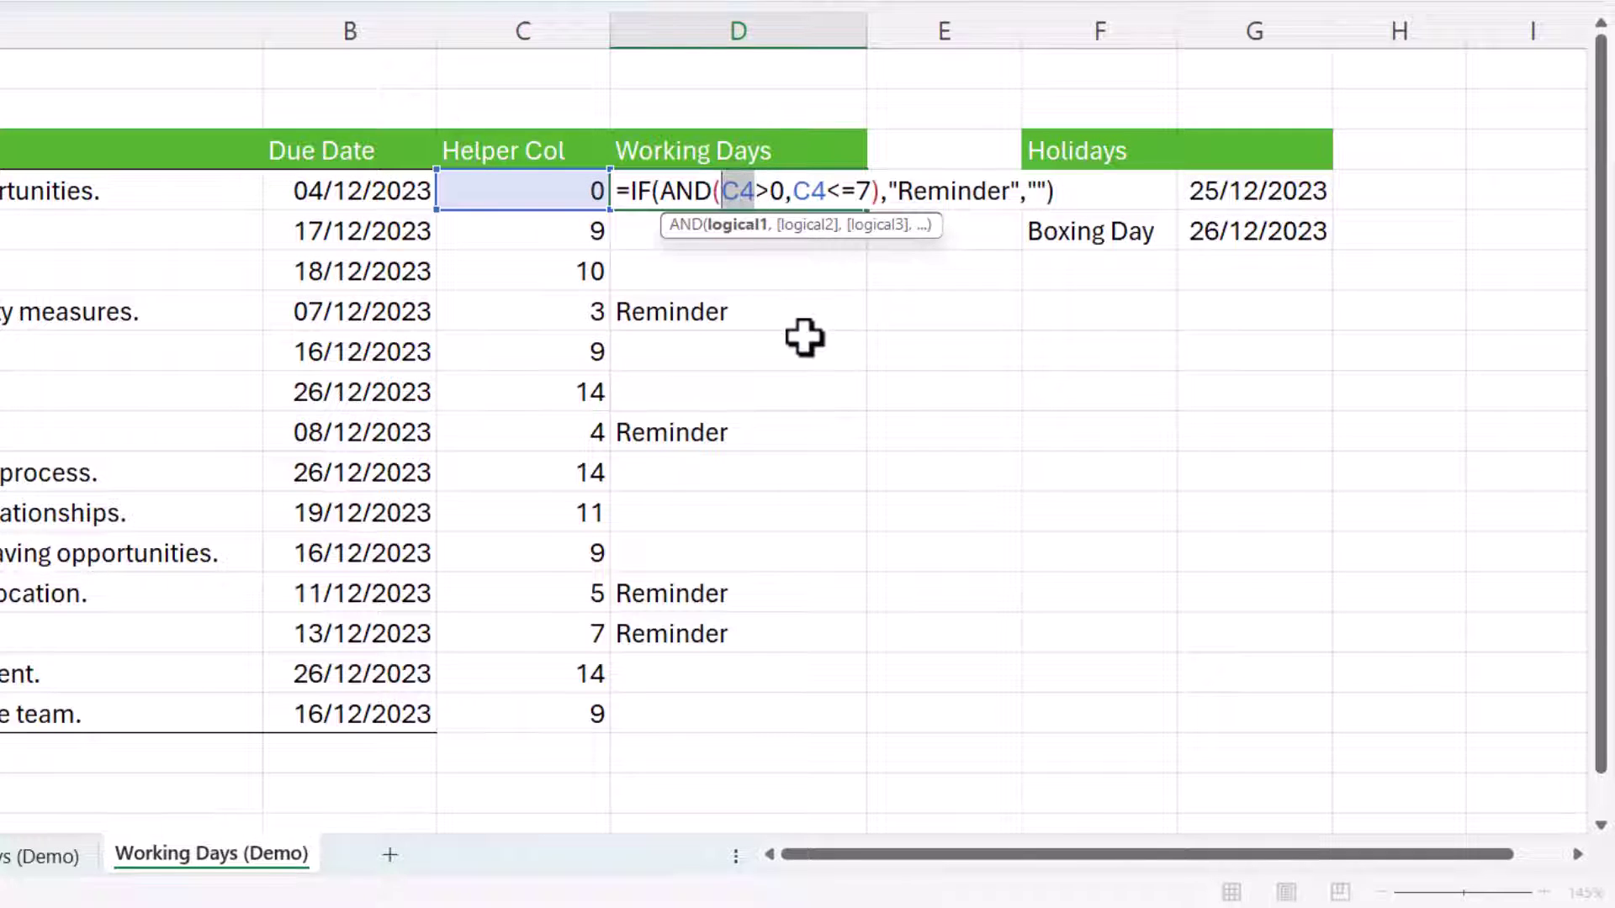
{"action": "key", "text": "ctrl+v"}
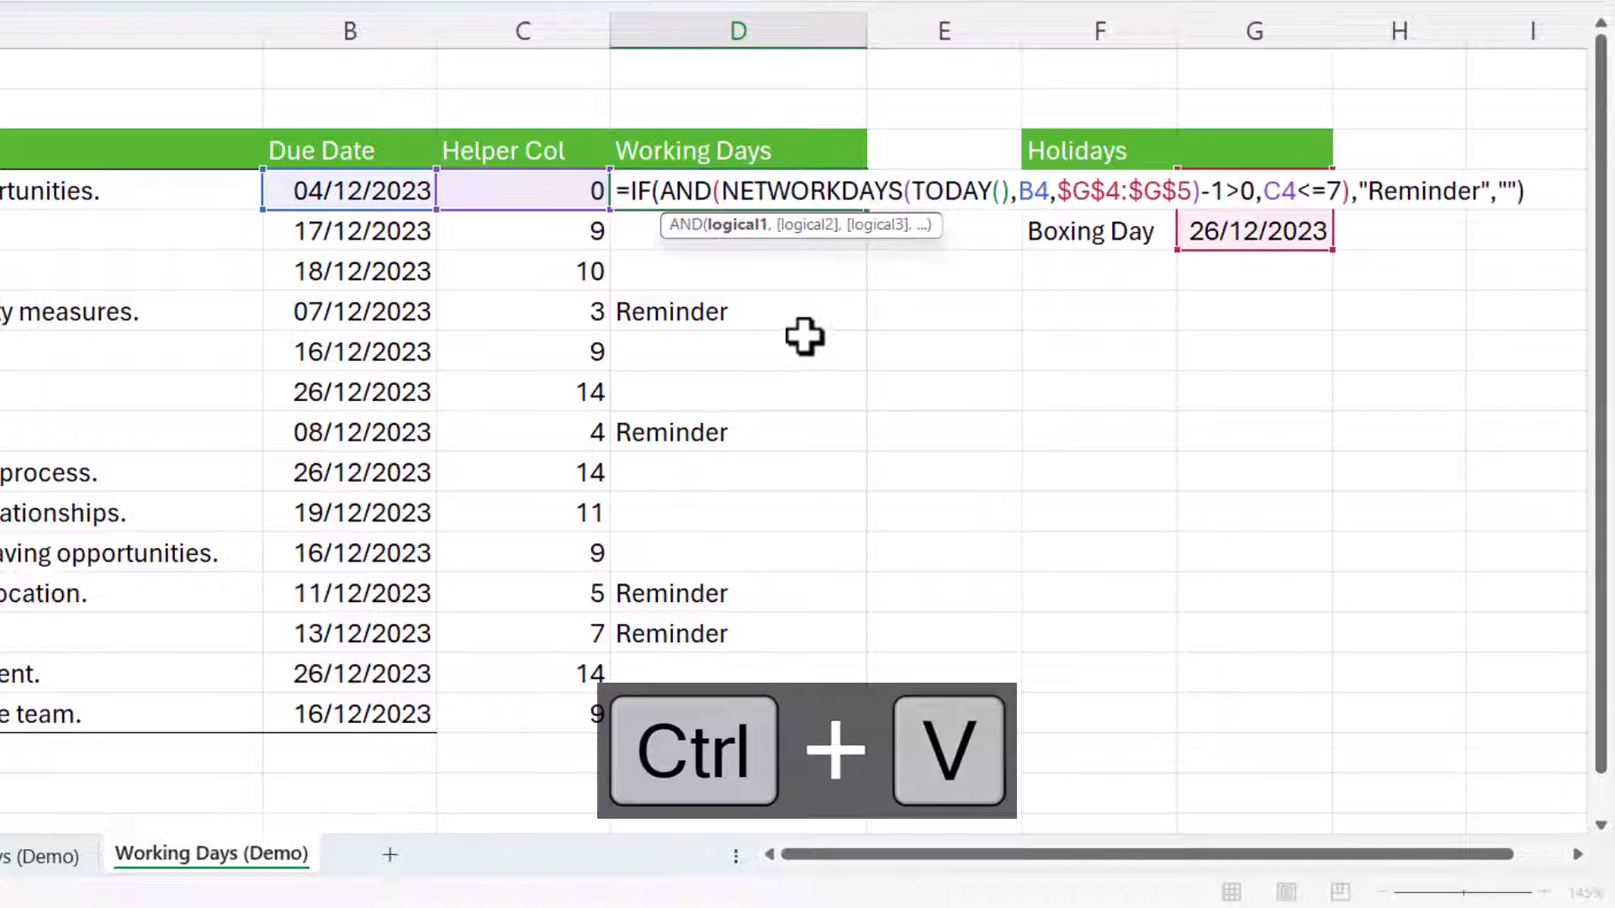
{"action": "double_click", "coordinate": [1275, 190]}
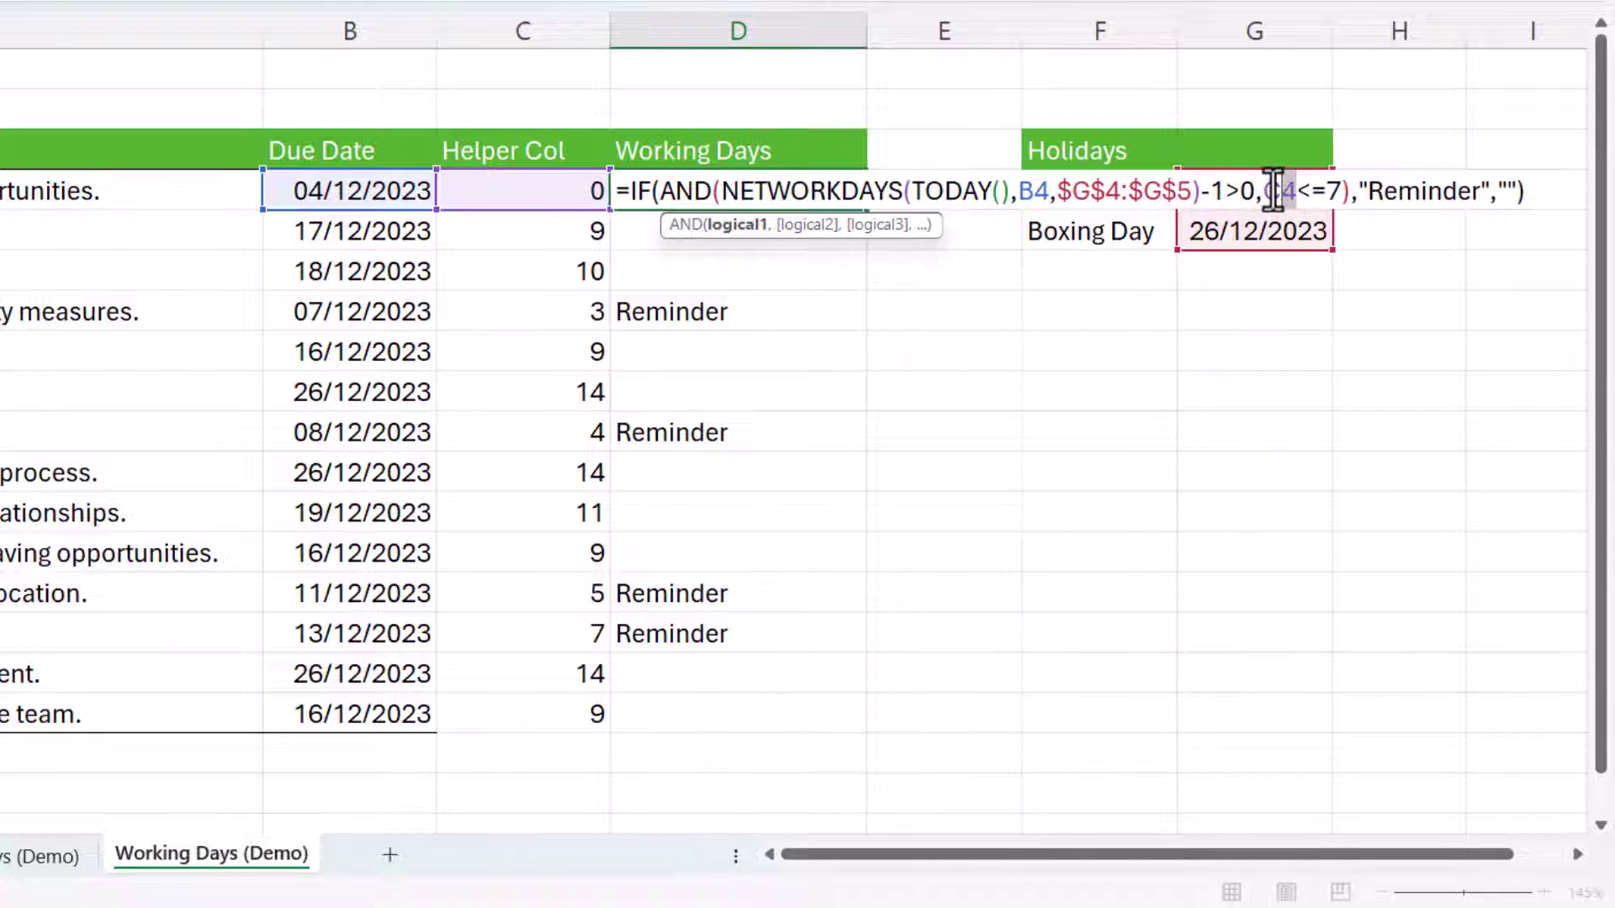
{"action": "key", "text": "ctrl+v"}
{"action": "key", "text": "ctrl+Return"}
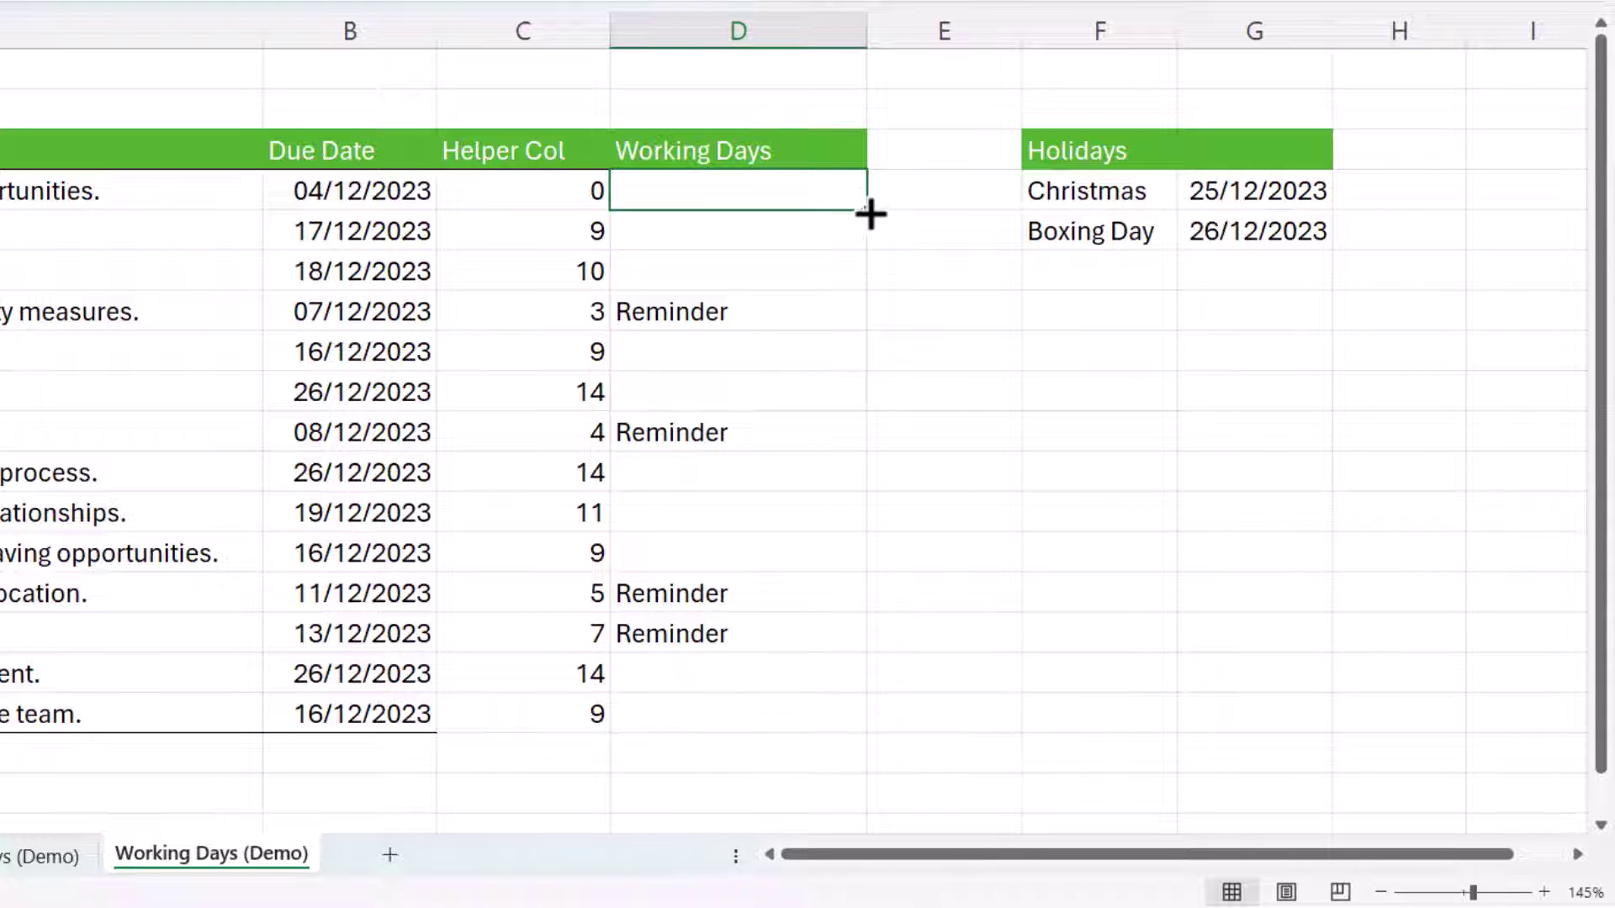
{"action": "double_click", "coordinate": [871, 217]}
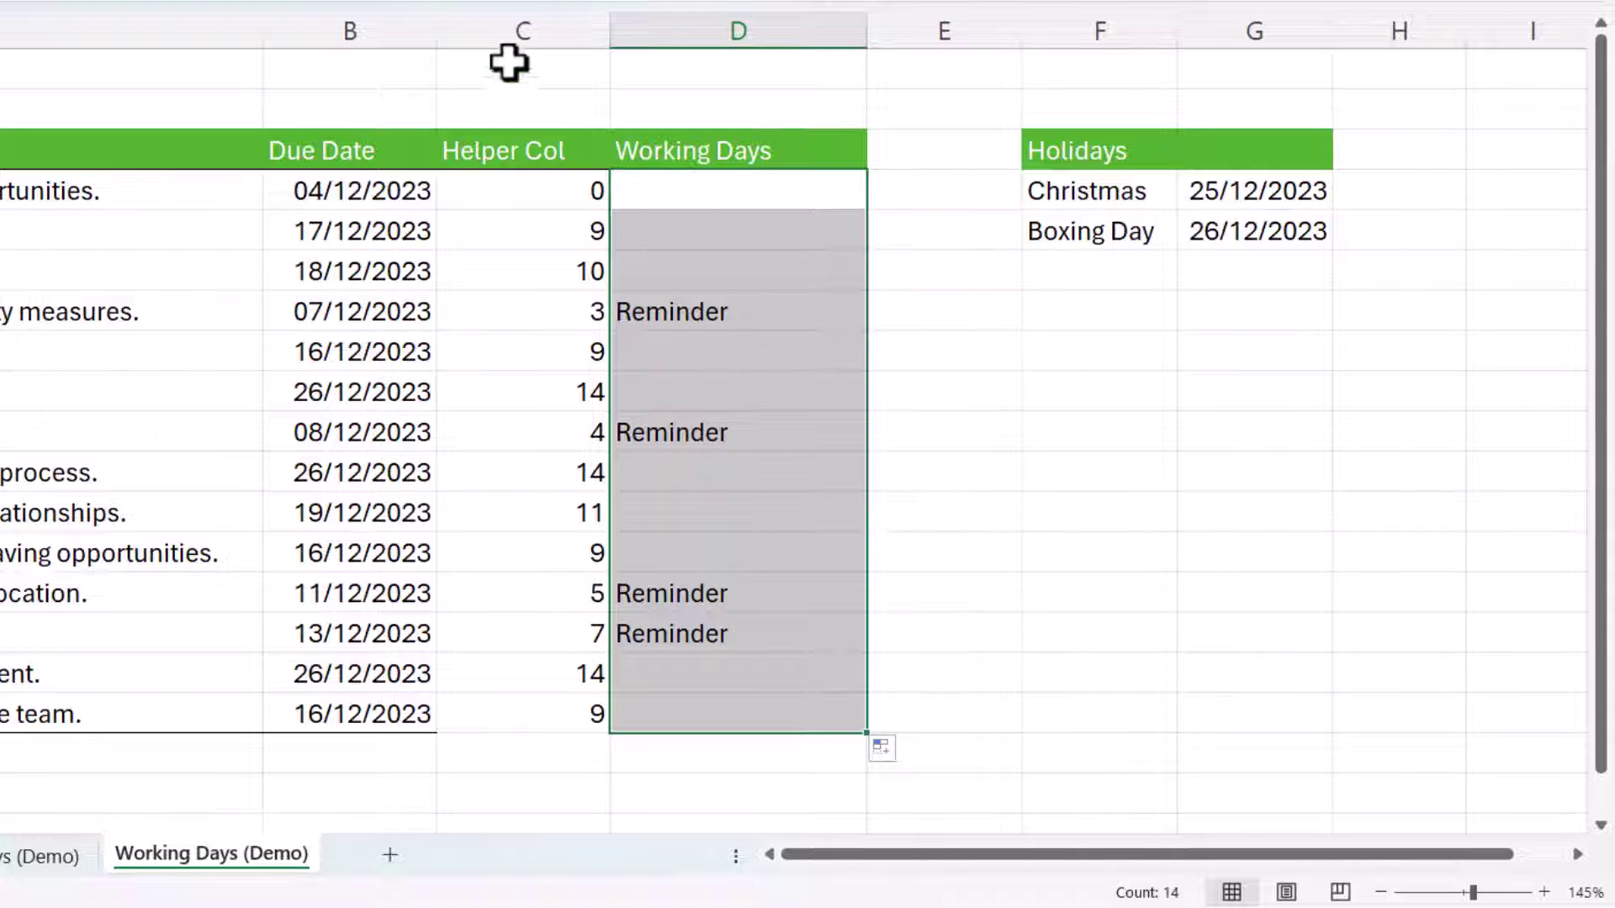
Delete the Helper Col column from the sheet
{"action": "left_click", "coordinate": [502, 12]}
{"action": "right_click", "coordinate": [501, 20]}
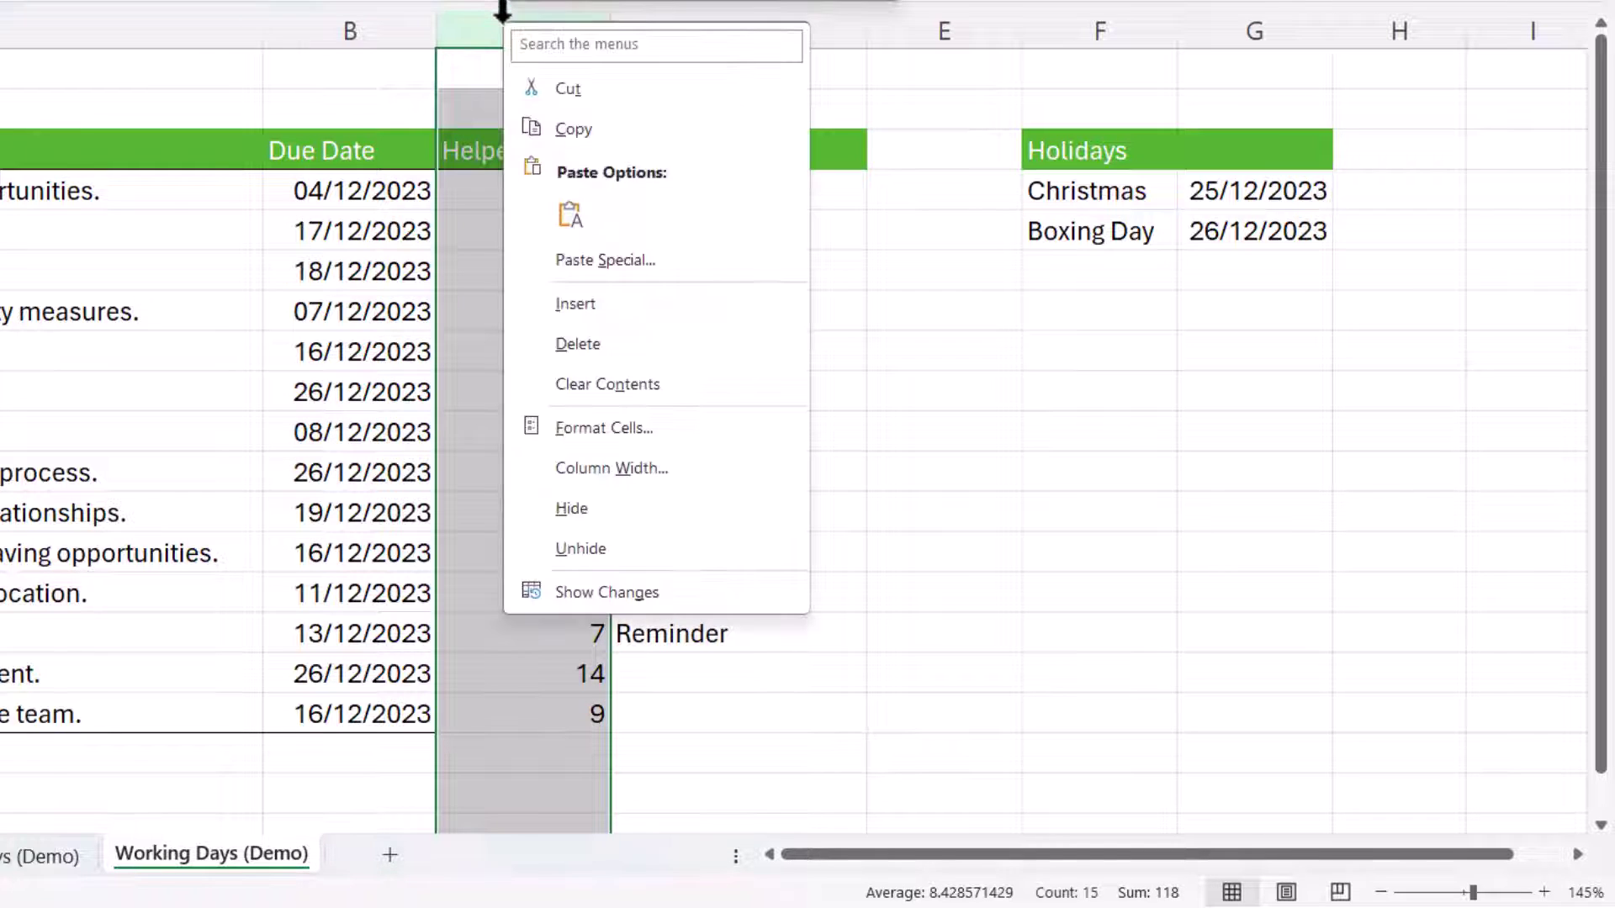
{"action": "left_click", "coordinate": [616, 347]}
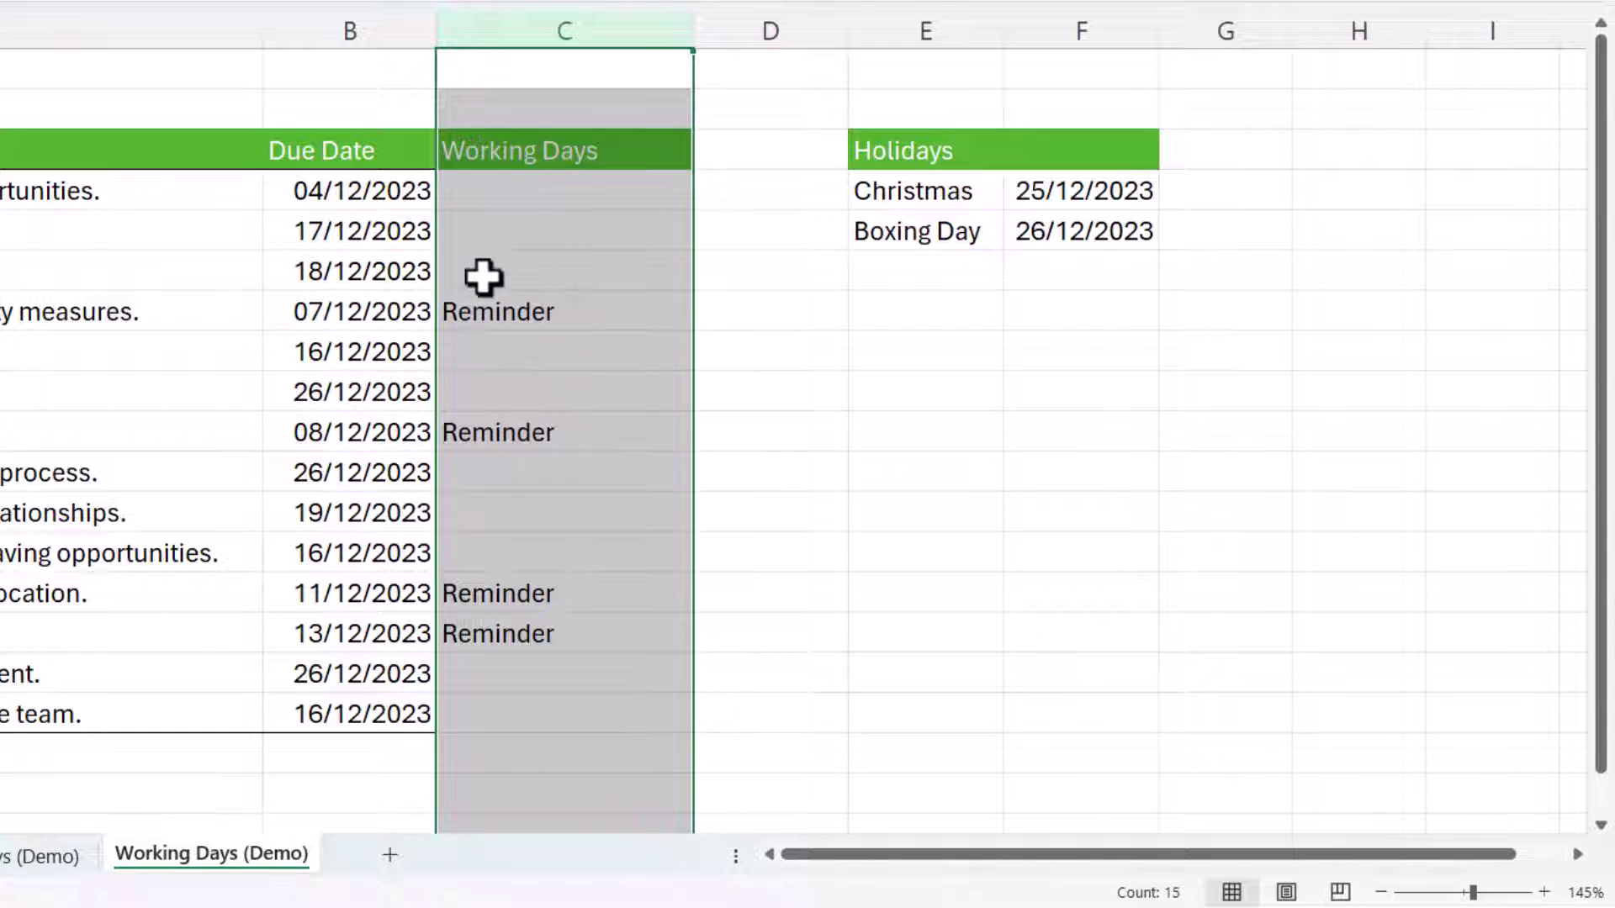
Copy the whole AND logical test from the IF formula in C4, leaving the formula as it is
{"action": "left_click", "coordinate": [507, 193]}
{"action": "double_click", "coordinate": [508, 195]}
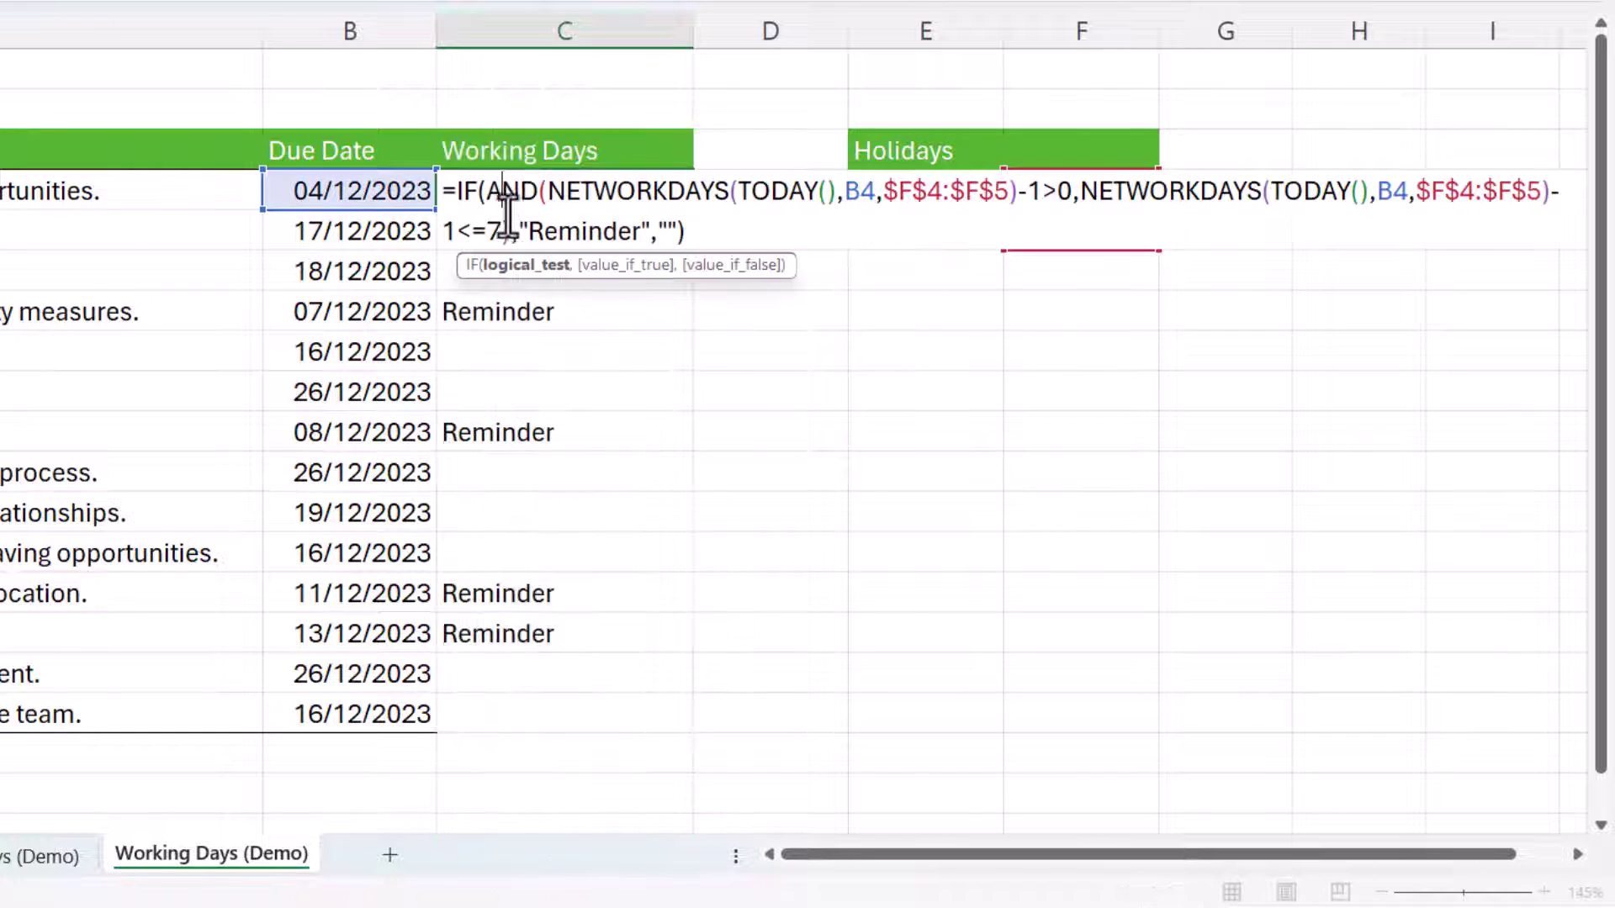
{"action": "left_click", "coordinate": [519, 267]}
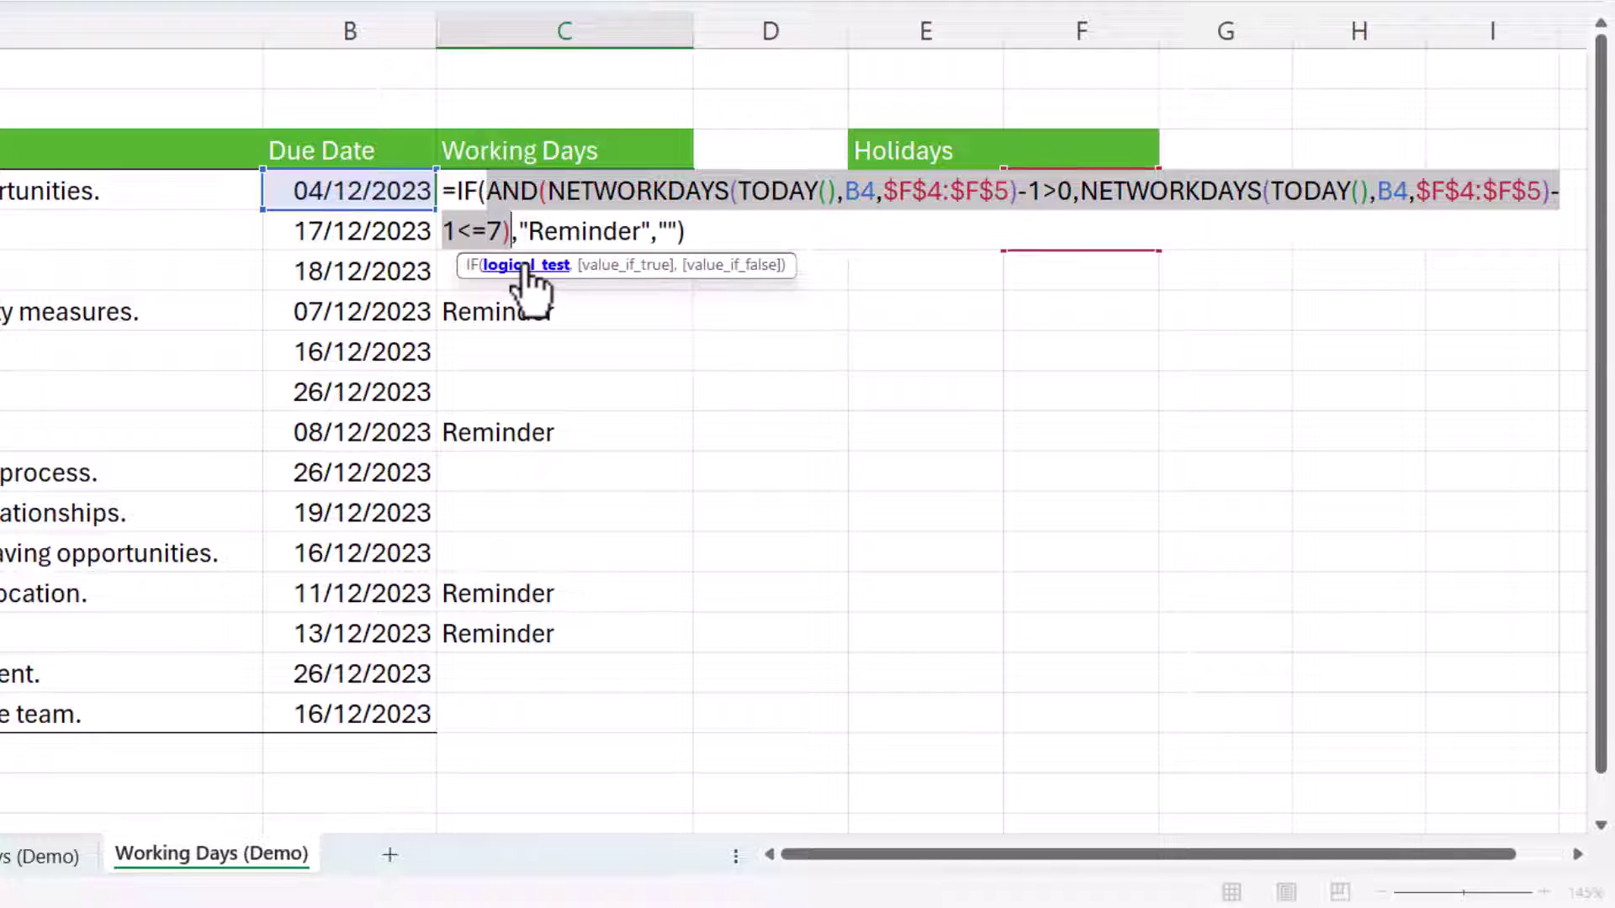
{"action": "key", "text": "ctrl+c"}
{"action": "key", "text": "Return"}
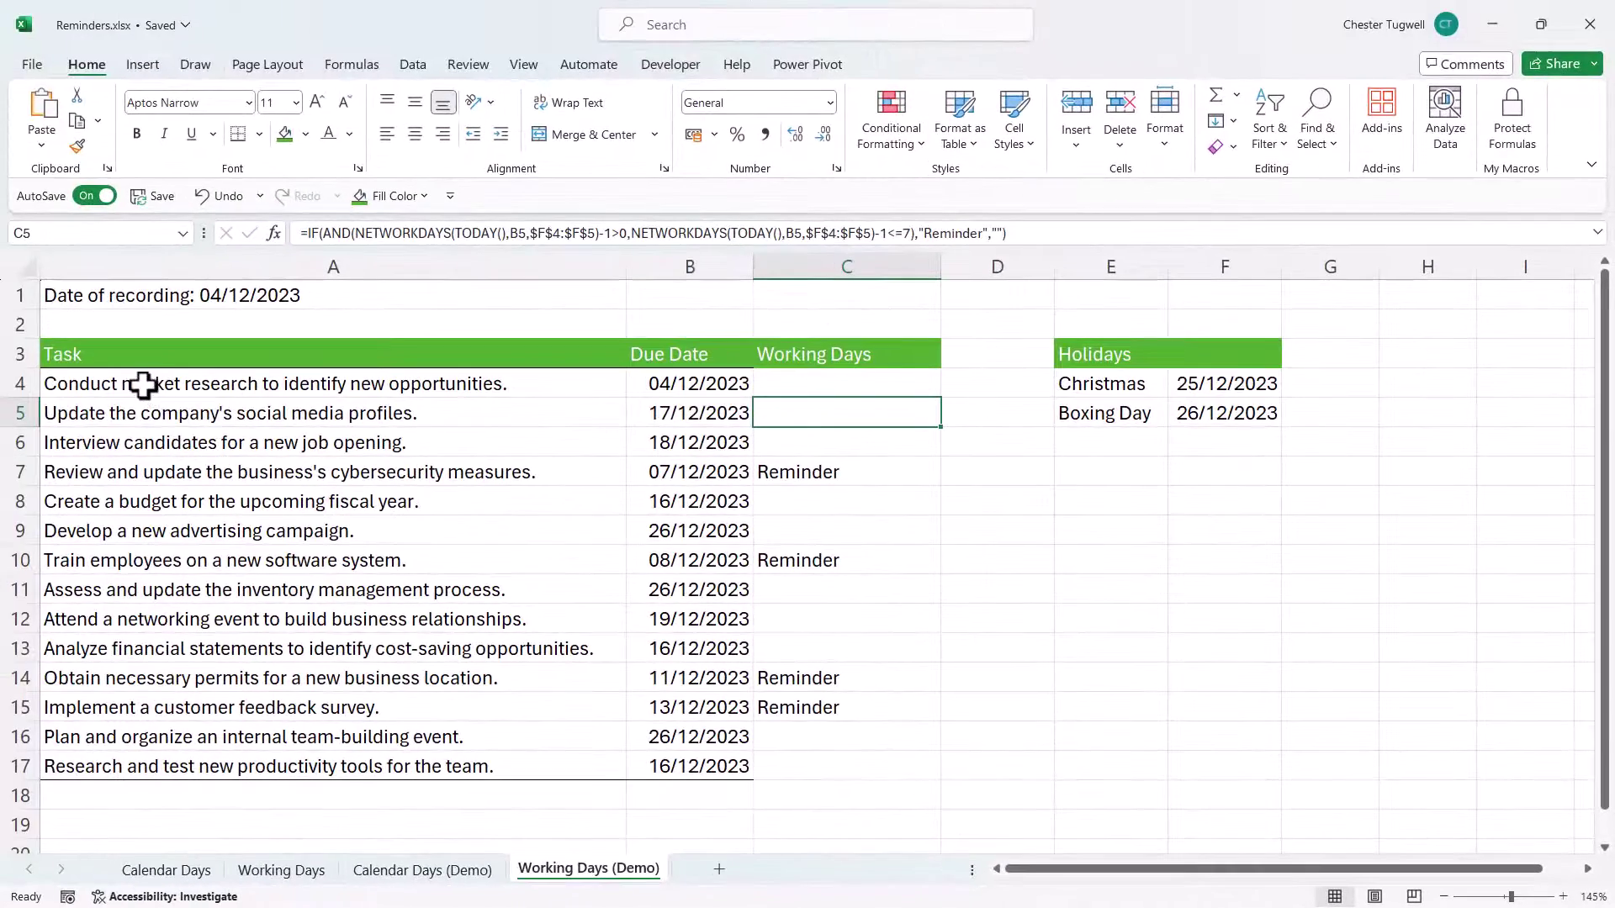
Start a formula-based conditional formatting rule for A4:C17, entering an equals sign followed by the copied AND test as its formula
{"action": "left_click_drag", "start_coordinate": [144, 382], "coordinate": [834, 767]}
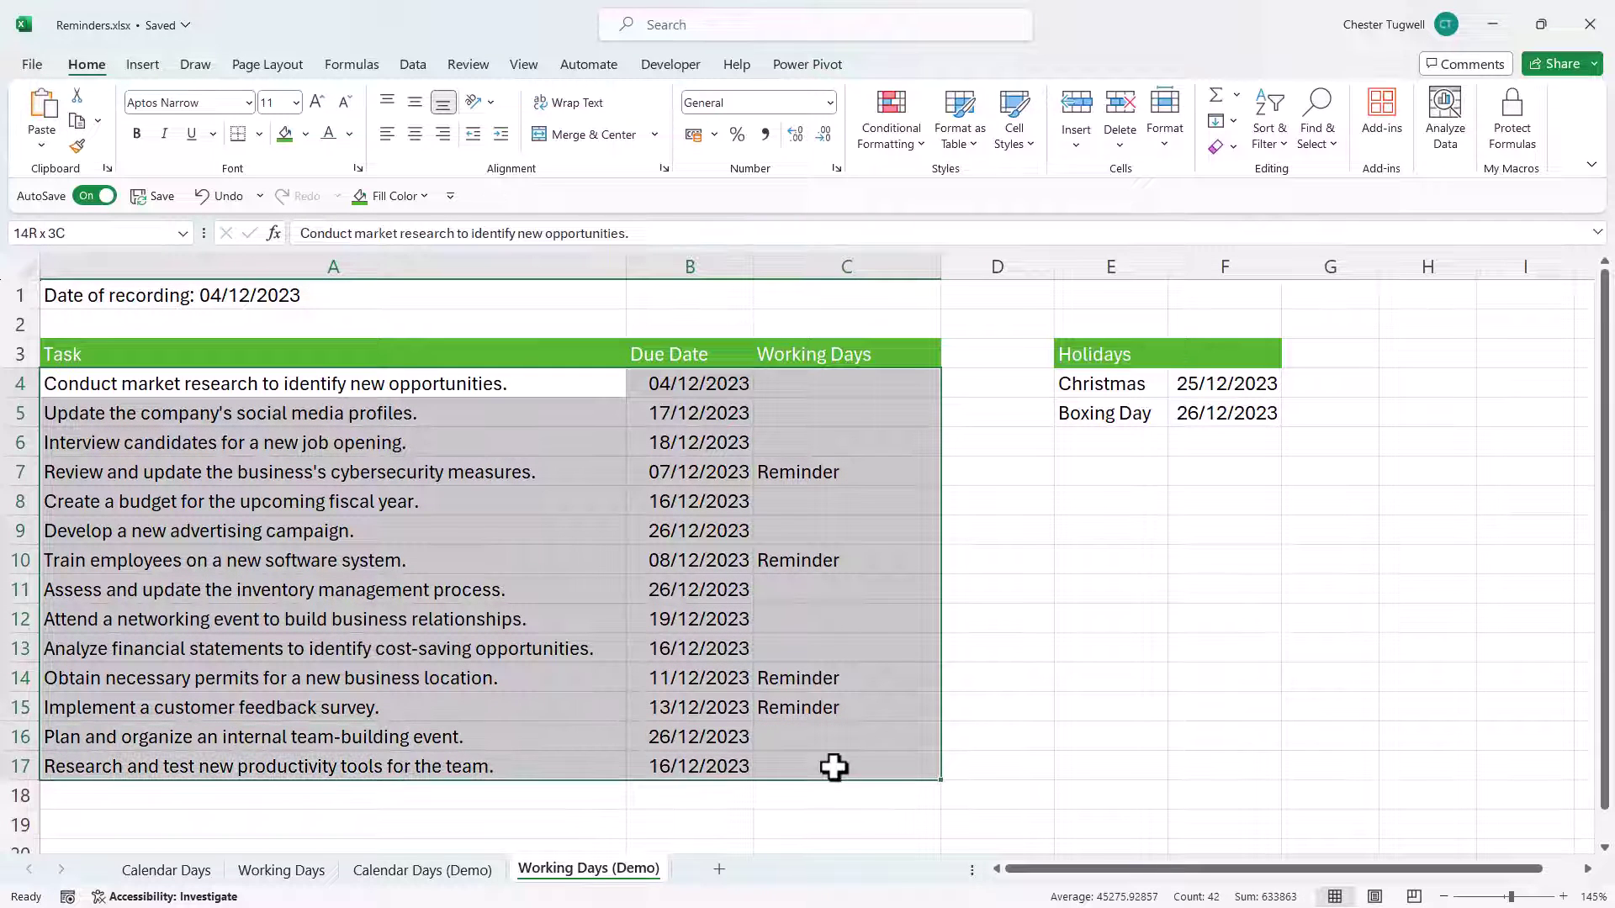
{"action": "left_click", "coordinate": [910, 143]}
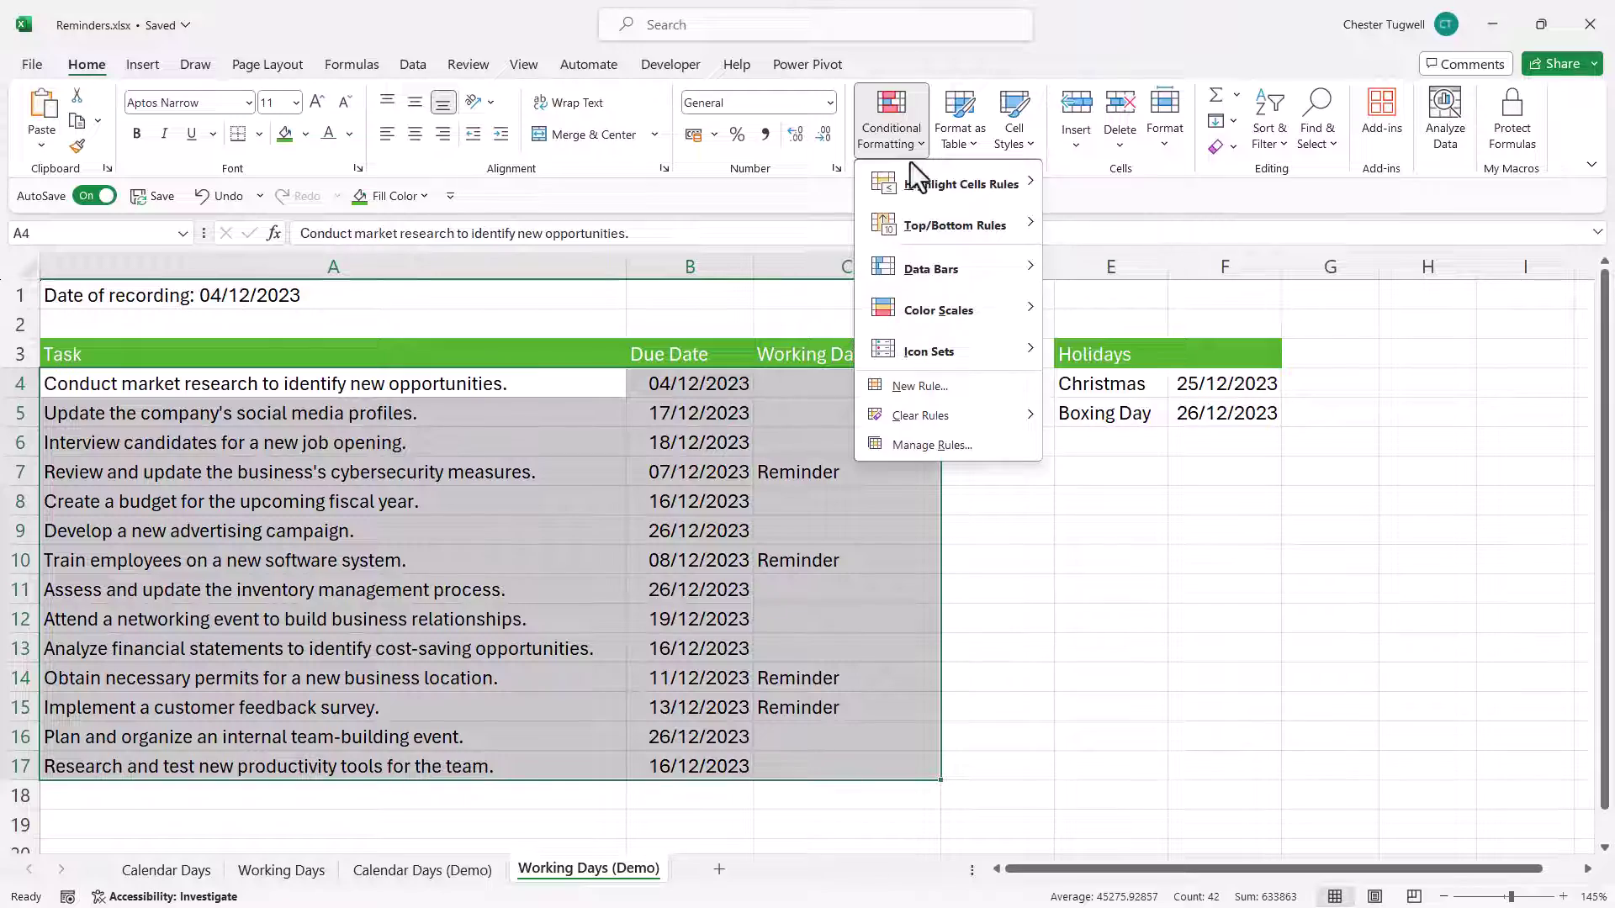
{"action": "left_click", "coordinate": [910, 387]}
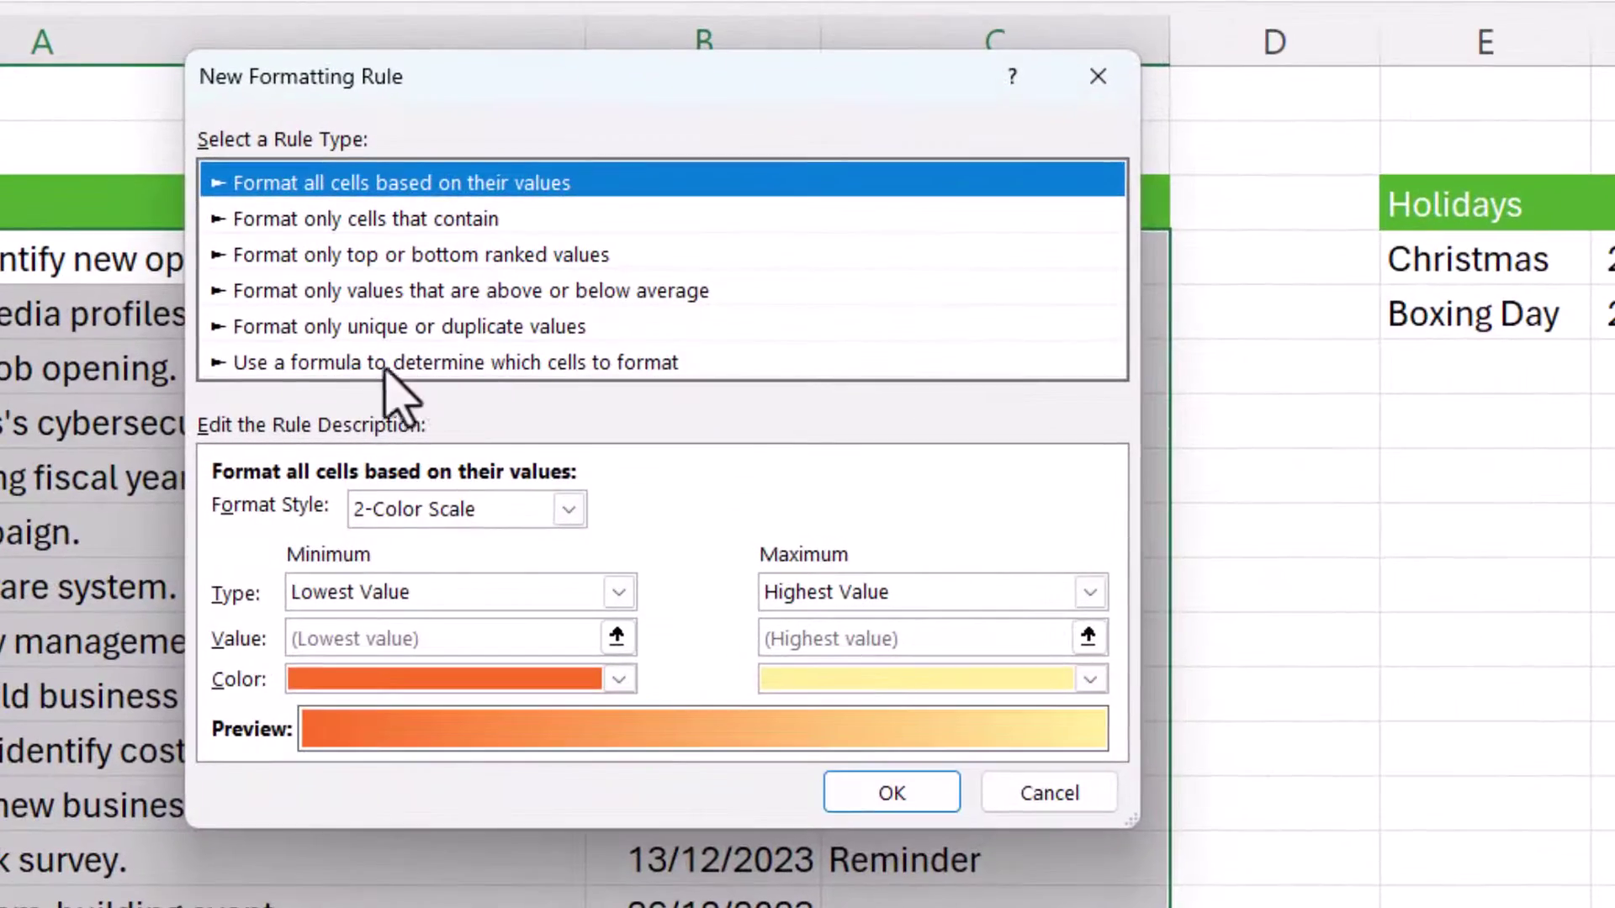
{"action": "left_click", "coordinate": [257, 365]}
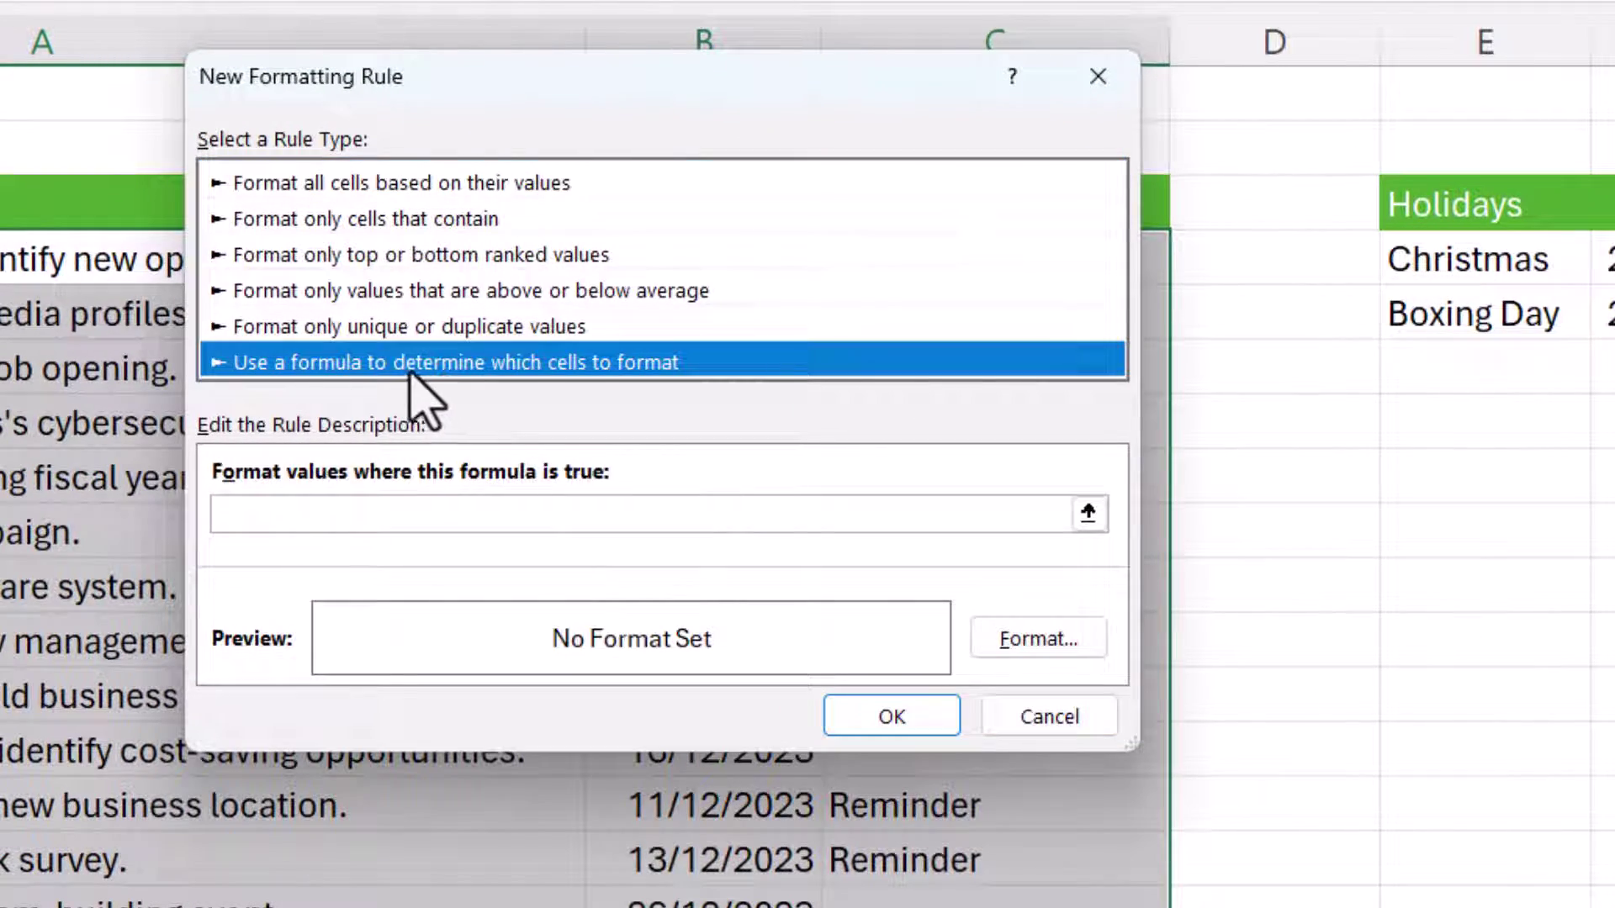
{"action": "left_click", "coordinate": [247, 518]}
{"action": "type", "text": "="}
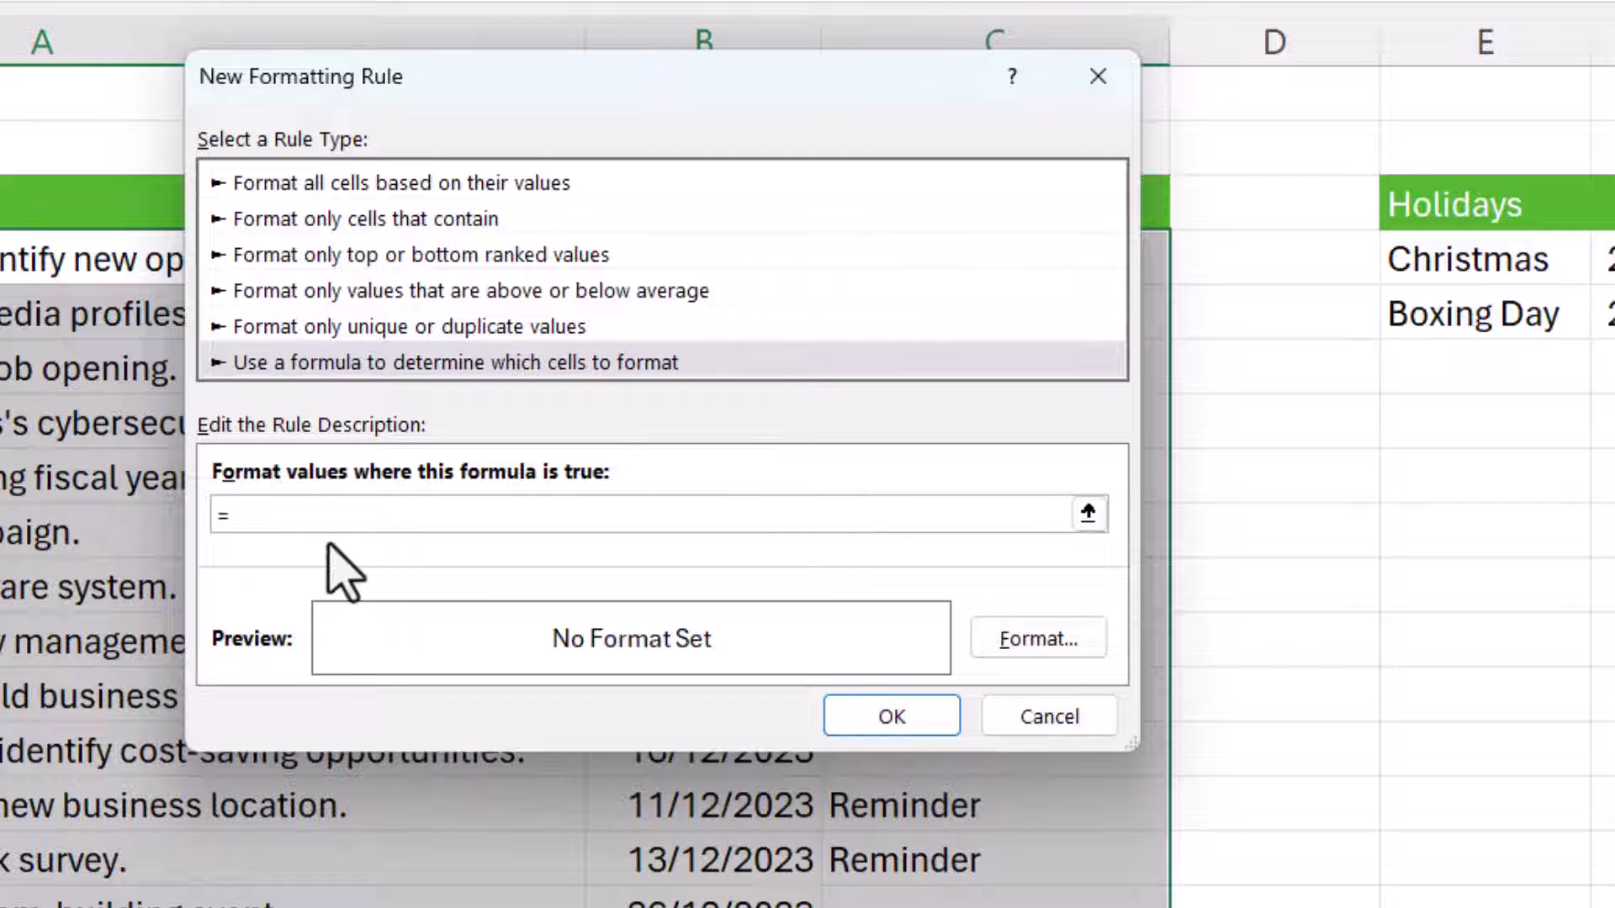
{"action": "key", "text": "ctrl+v"}
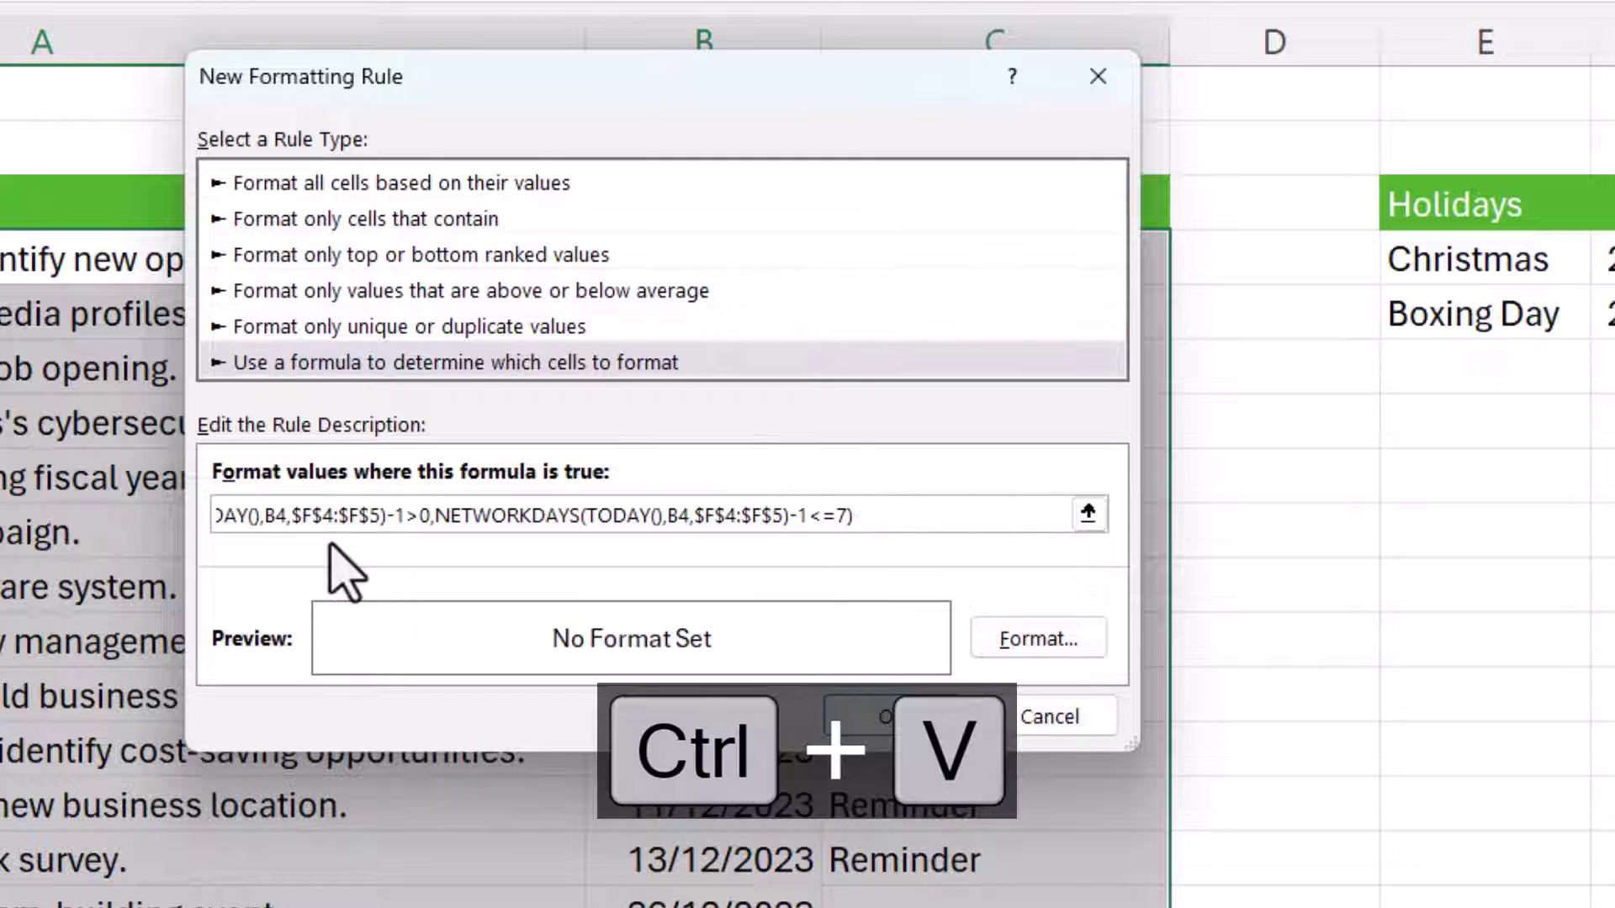
Lock the column in both B4 references of the rule formula, making each one $B4
{"action": "left_click", "coordinate": [266, 514]}
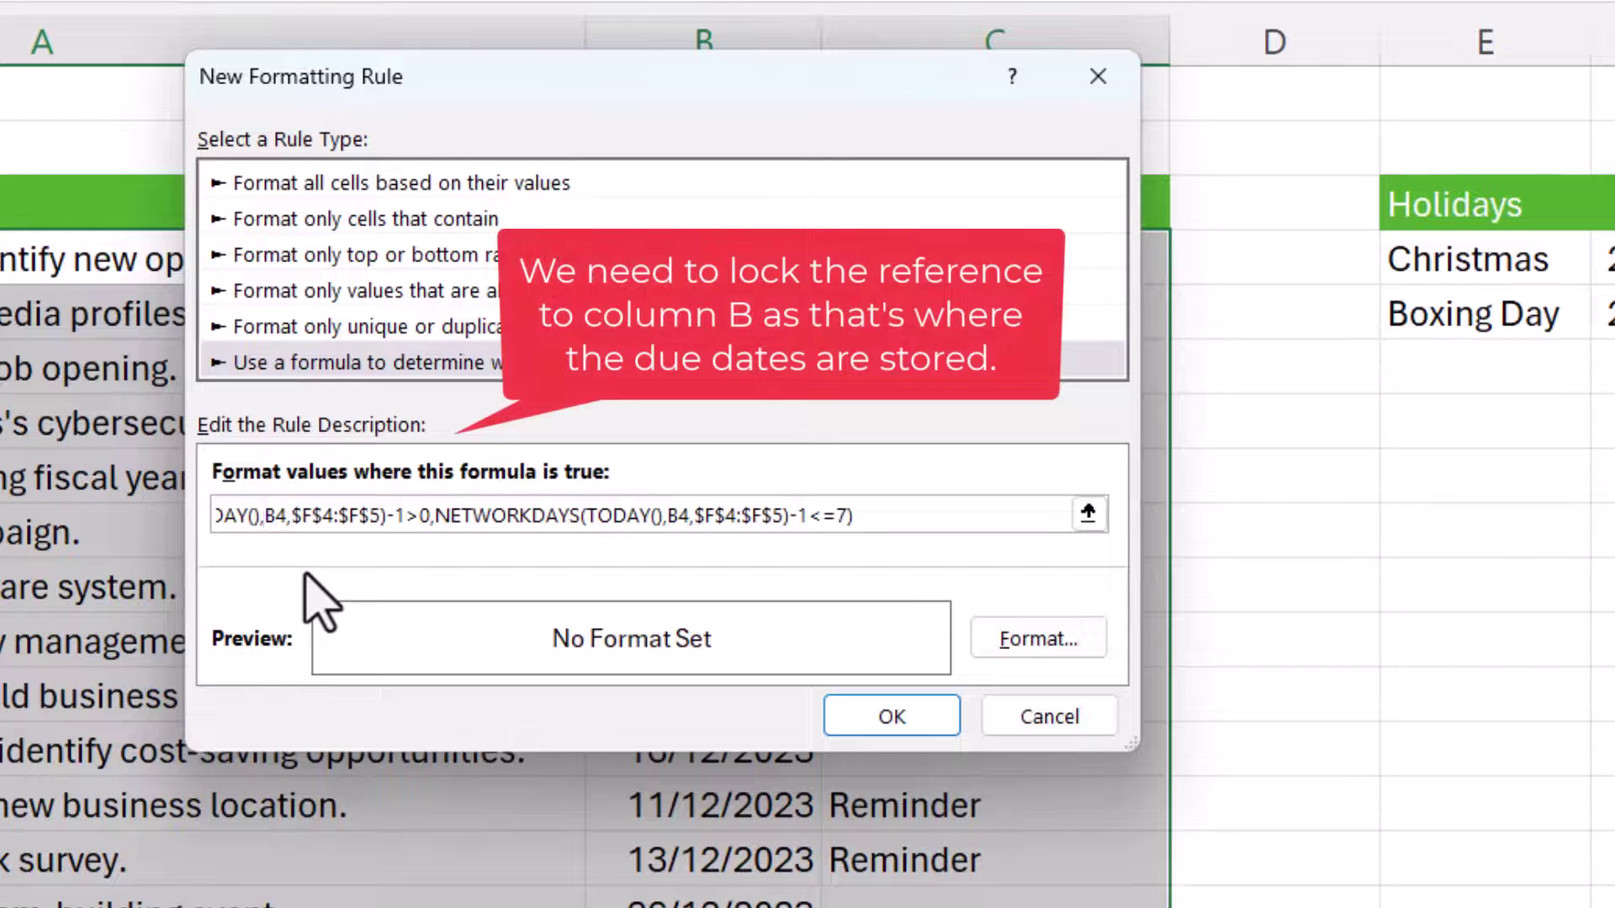
{"action": "type", "text": "$"}
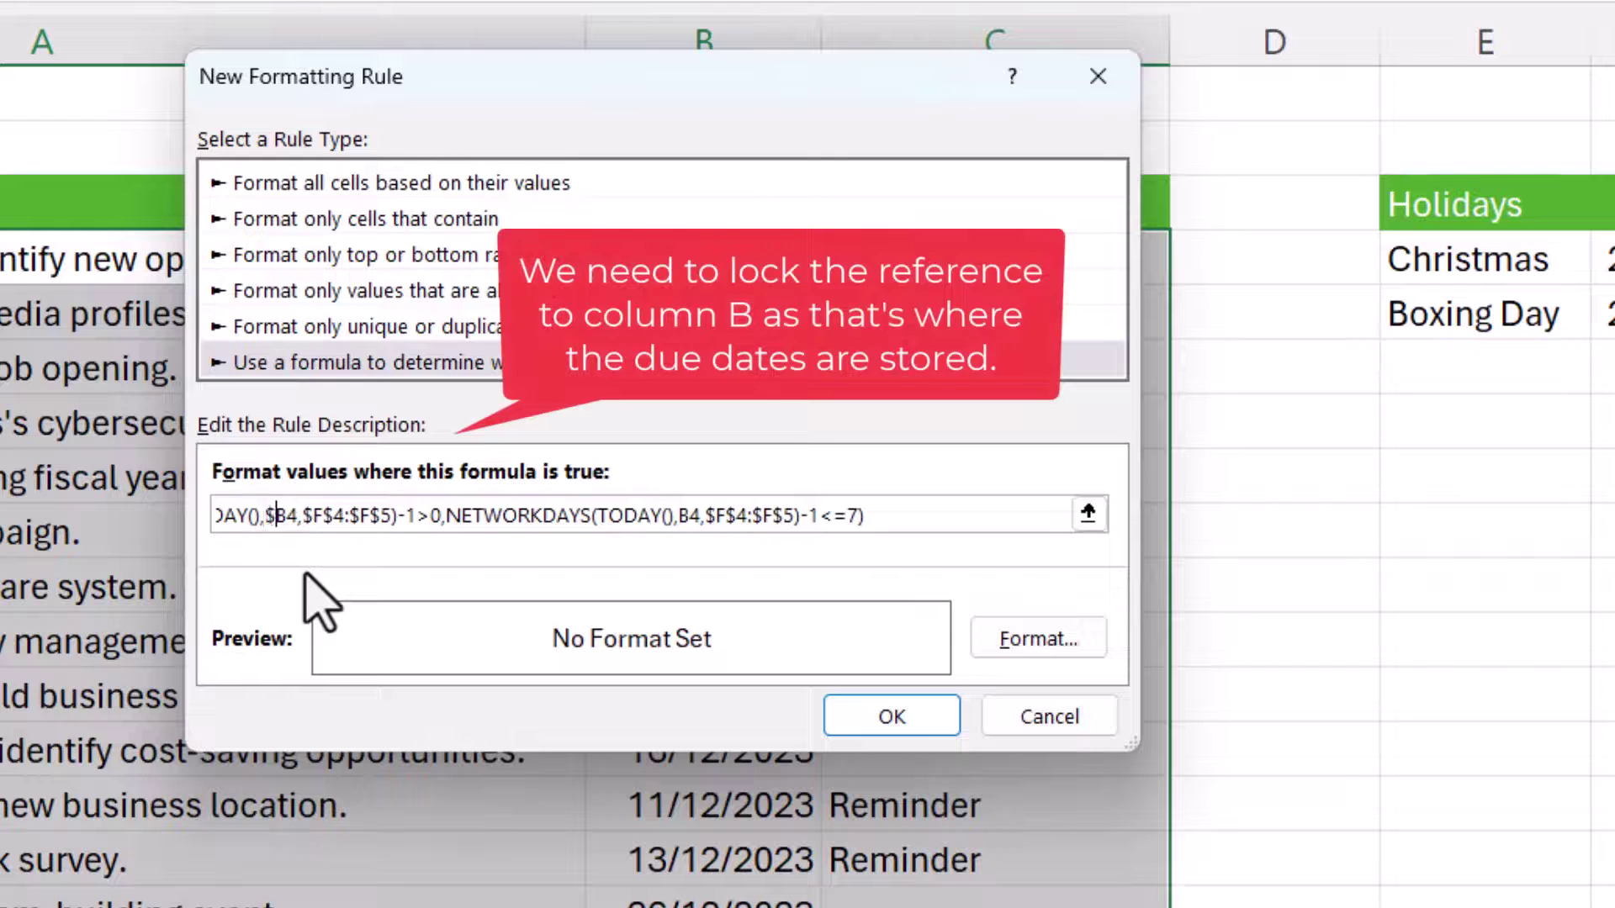
{"action": "left_click", "coordinate": [681, 515]}
{"action": "type", "text": "$"}
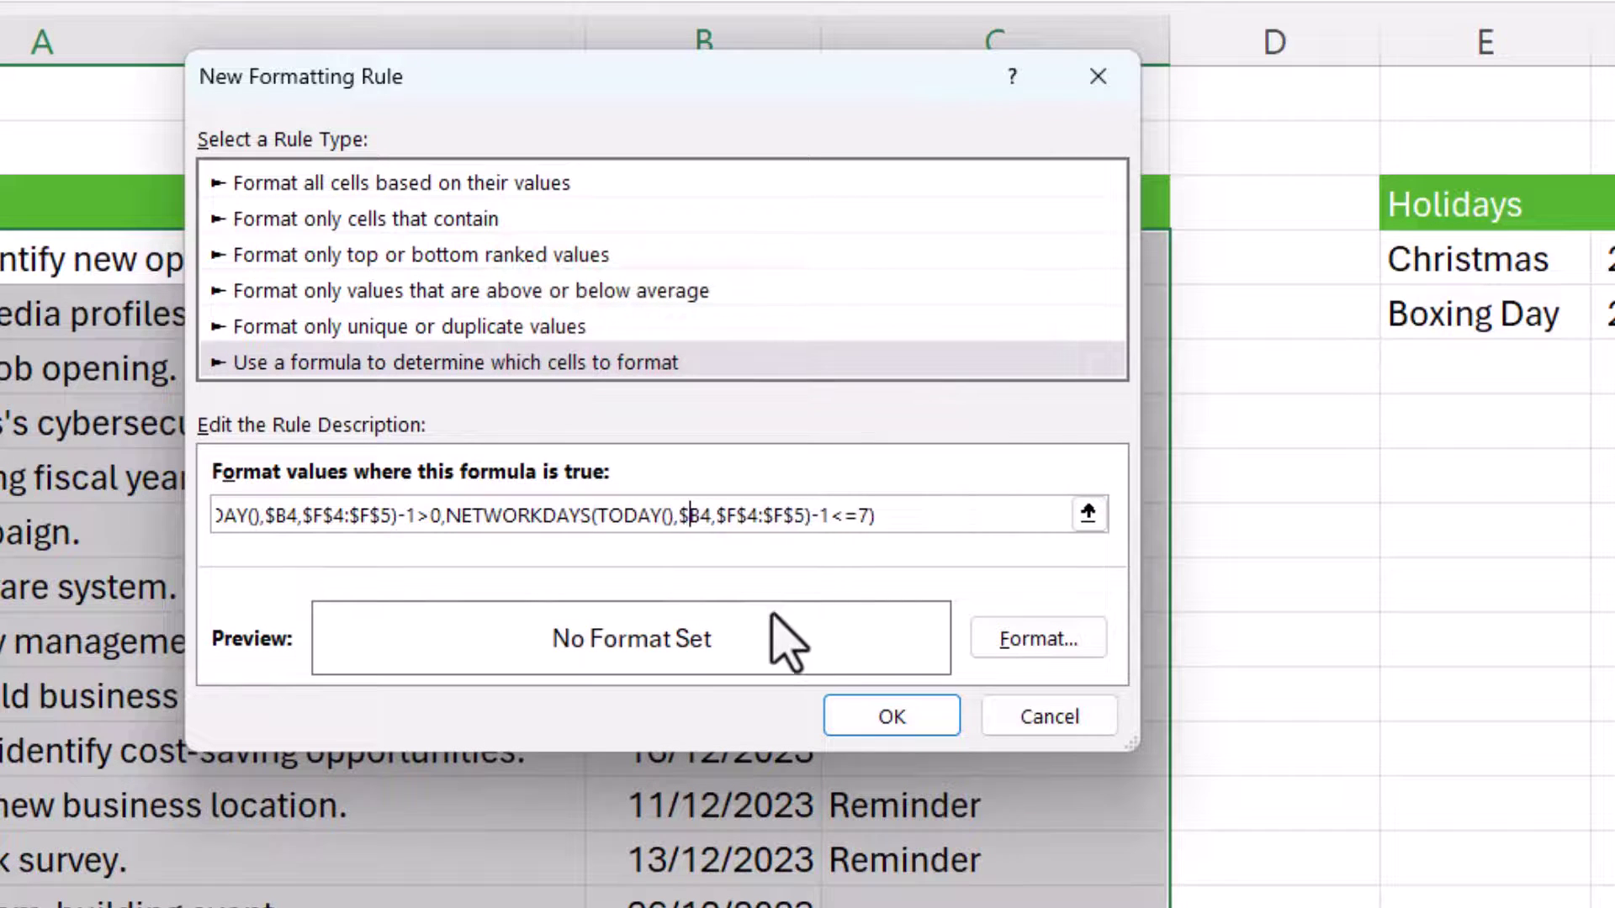
Give the rule the lightest green background fill and apply it to the selected task rows
{"action": "left_click", "coordinate": [1015, 632]}
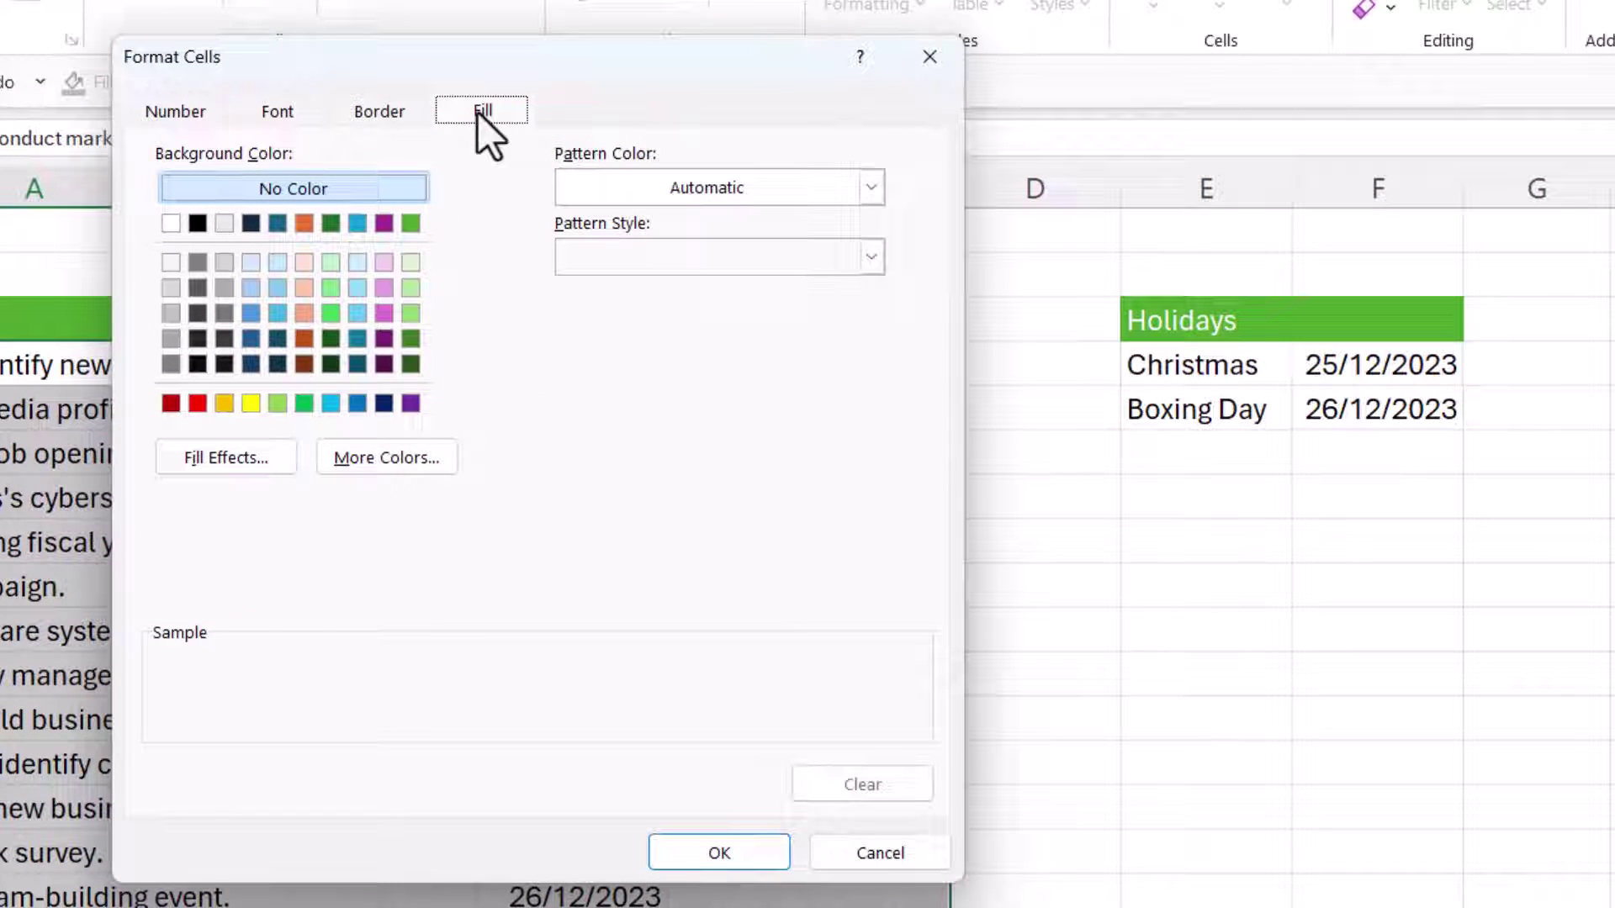
{"action": "left_click", "coordinate": [412, 267]}
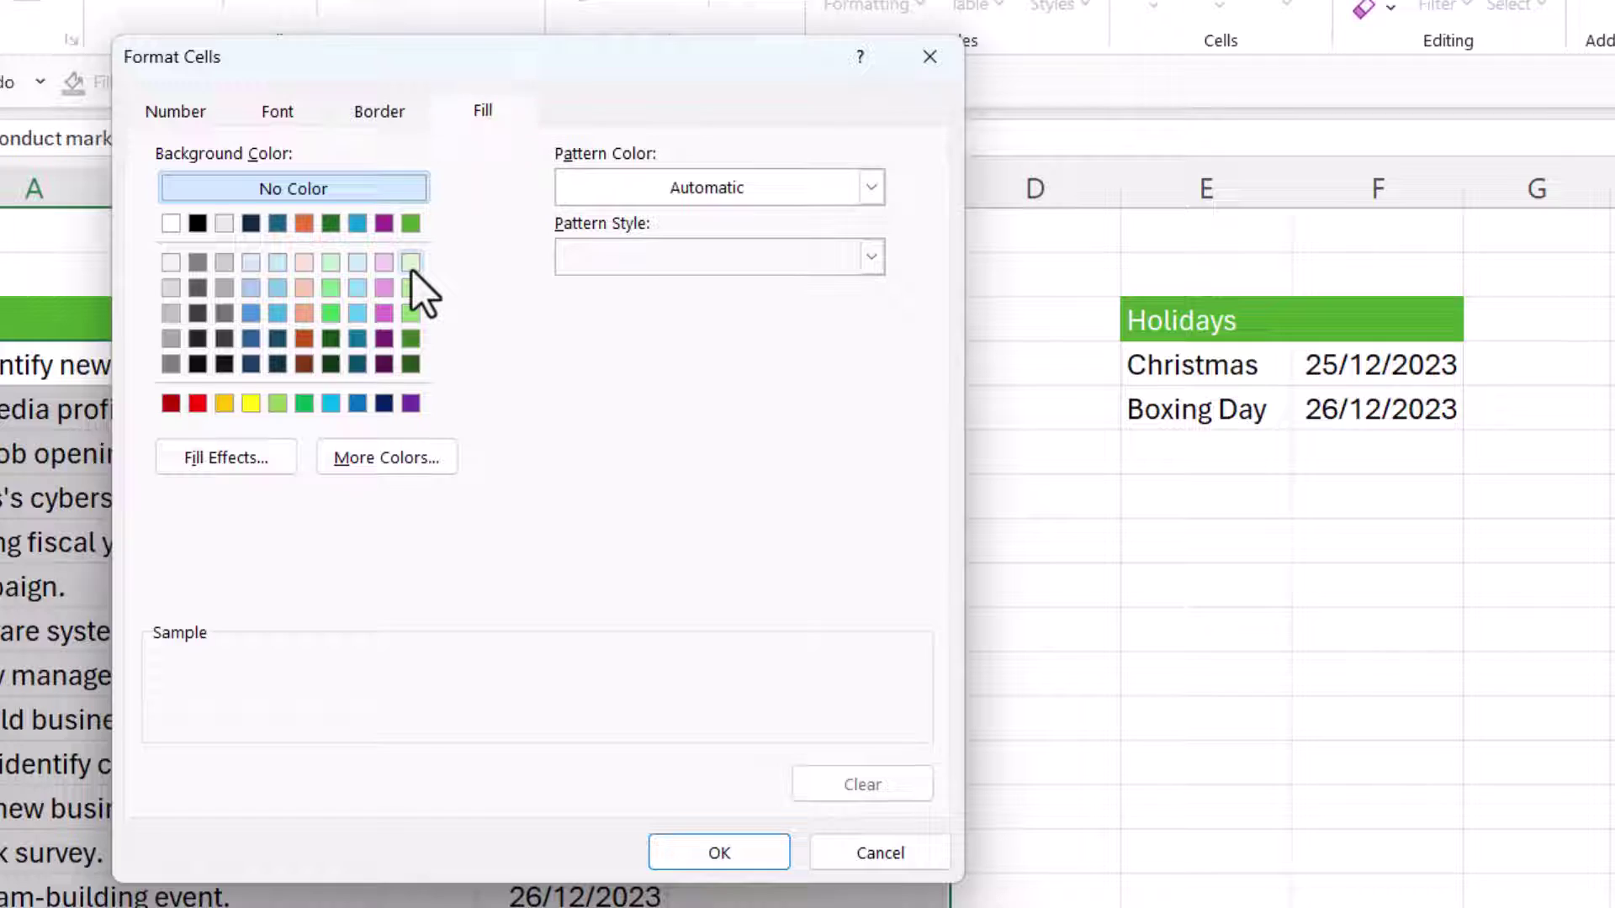
{"action": "left_click", "coordinate": [685, 846]}
{"action": "left_click", "coordinate": [698, 739]}
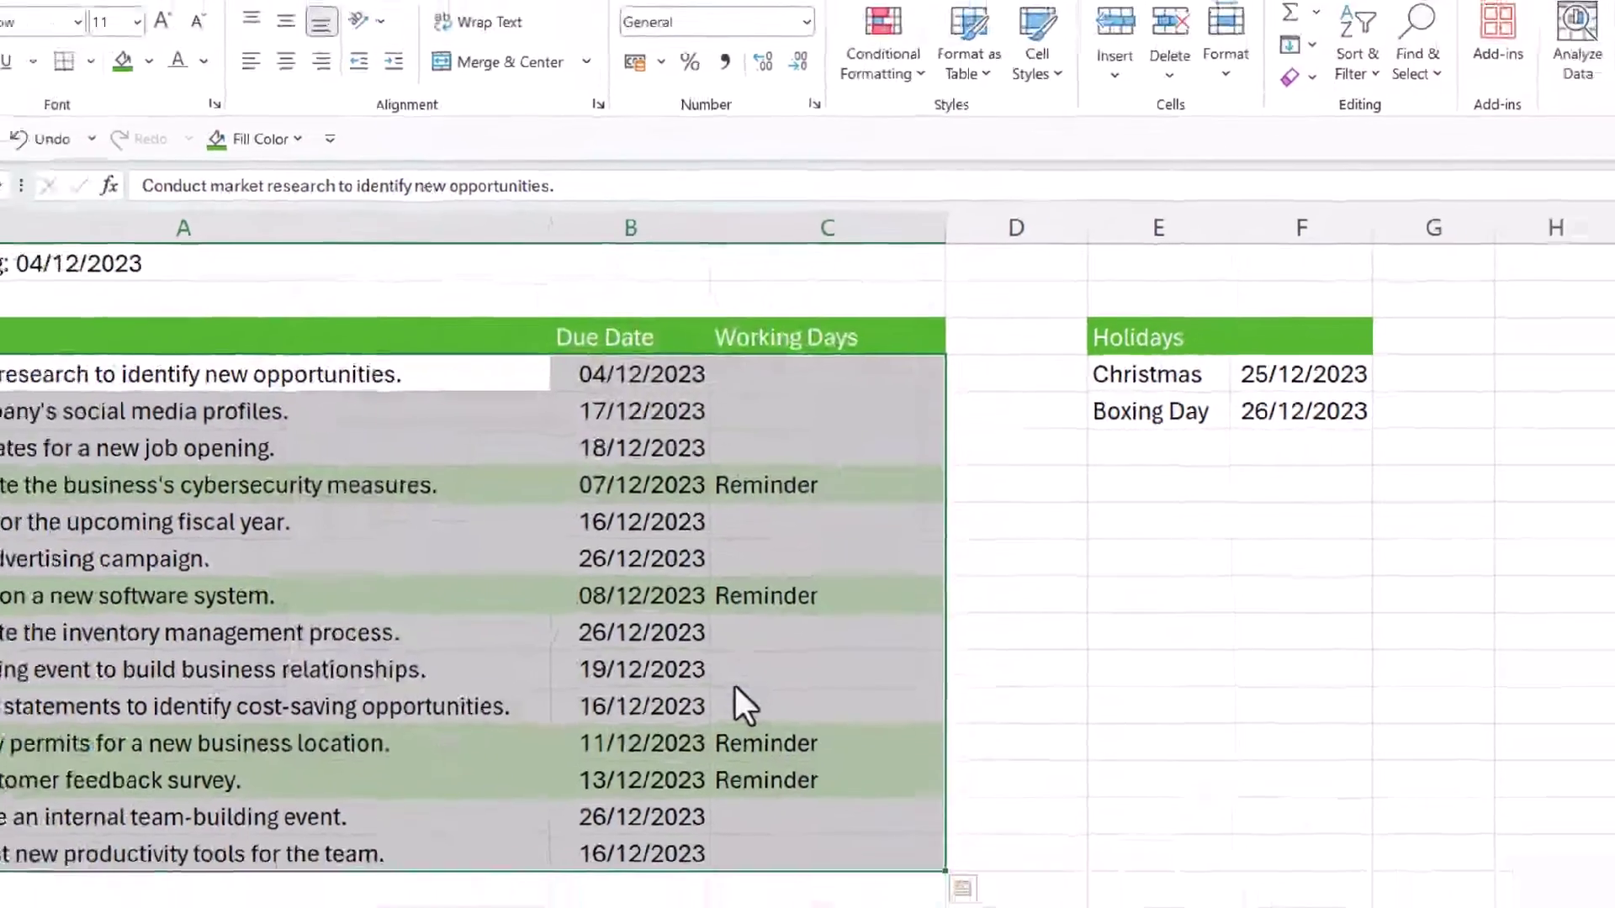